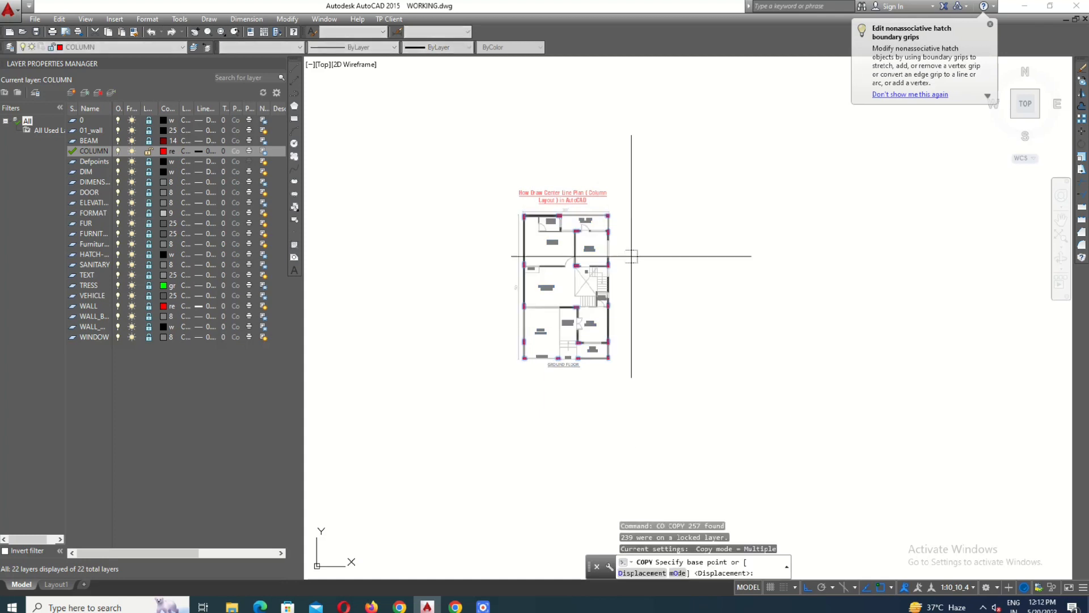
# Step: Copy the selected columns from the ground floor plan to the empty area straight below it
pyautogui.scroll(-1, 632, 218)
pyautogui.click(633, 215)
pyautogui.press('Escape')
pyautogui.scroll(4, 595, 377)
pyautogui.moveTo(596, 376); pyautogui.dragTo(609, 309, button='middle')
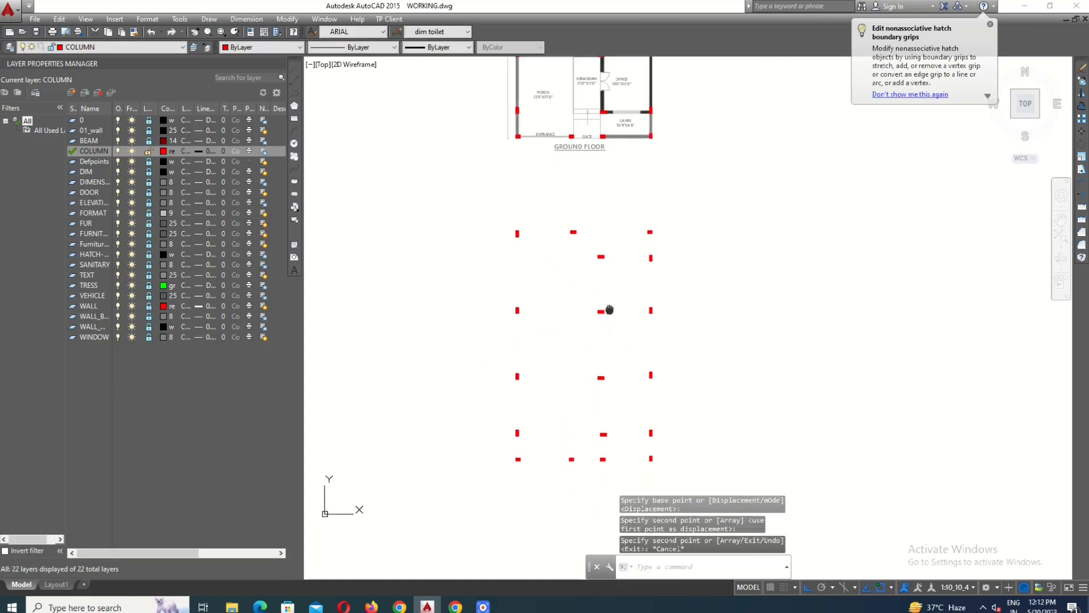
# Step: Draw a rectangle around the copied columns, from one outer corner of the layout to the diagonally opposite one
pyautogui.write('rec')
pyautogui.press('Return')
pyautogui.scroll(3, 499, 218)
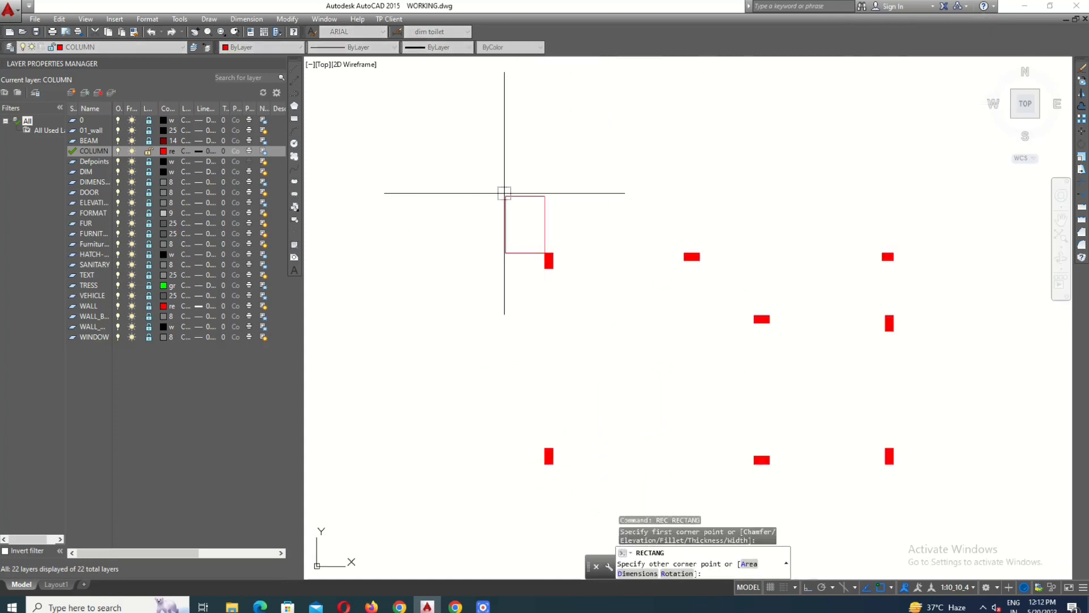
pyautogui.scroll(-6, 504, 193)
pyautogui.scroll(4, 622, 363)
pyautogui.press('Escape')
pyautogui.scroll(-2, 596, 317)
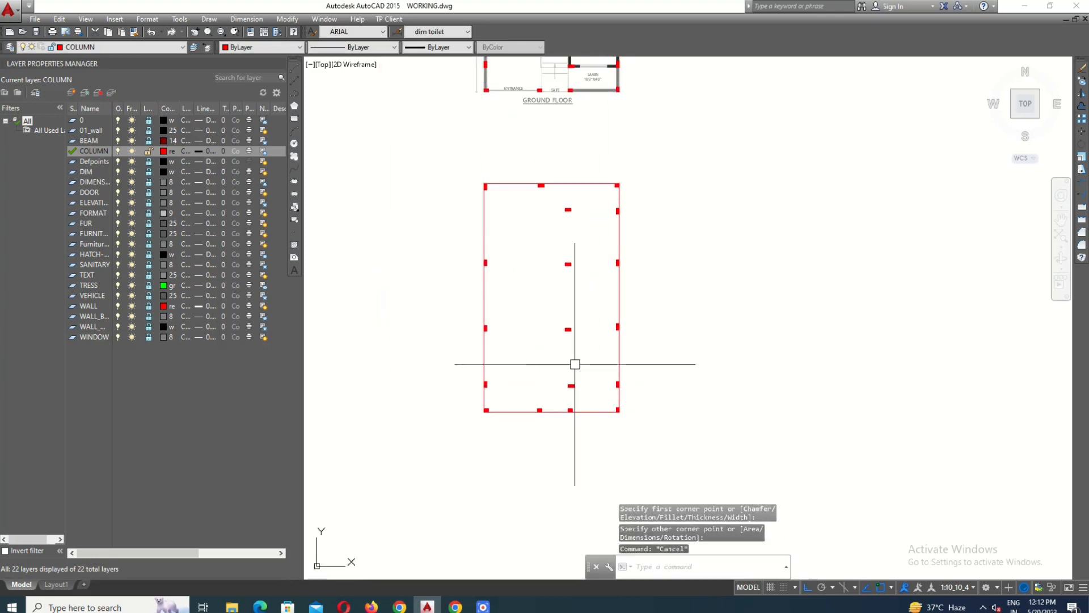
pyautogui.scroll(-3, 431, 309)
pyautogui.press('Escape')
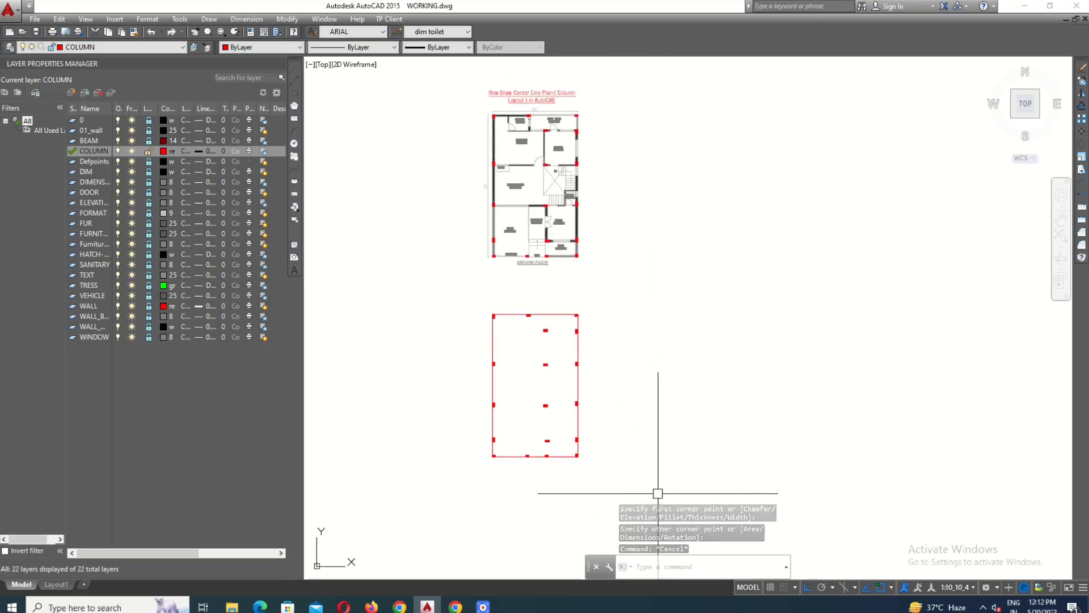
# Step: Unlock all layers of the drawing and close the layer properties manager
pyautogui.scroll(-2, 563, 430)
pyautogui.click(148, 164)
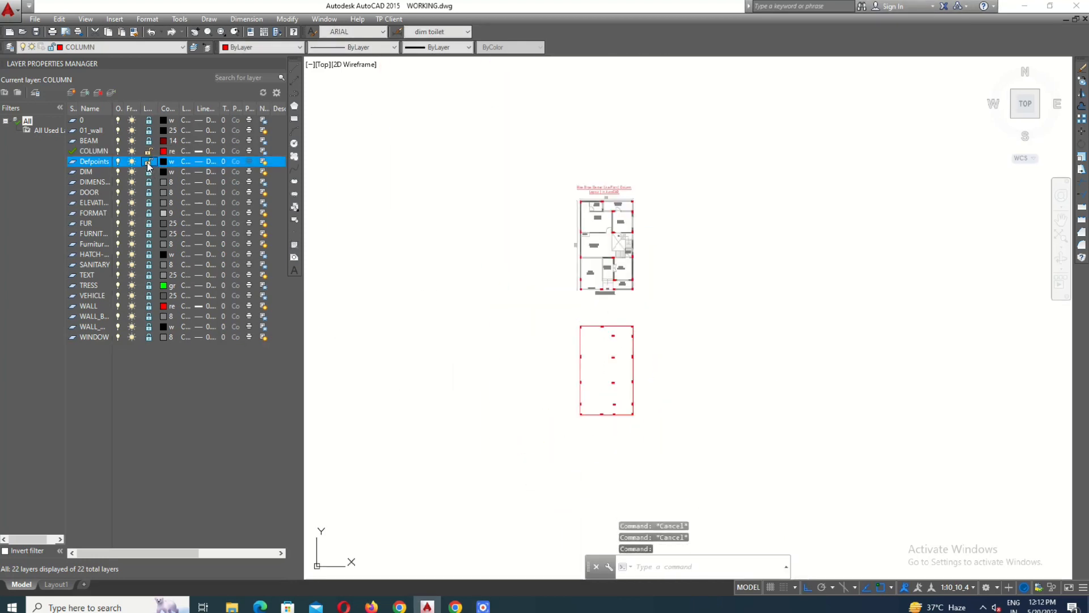
pyautogui.hotkey('ctrl', 'a')
pyautogui.click(148, 172)
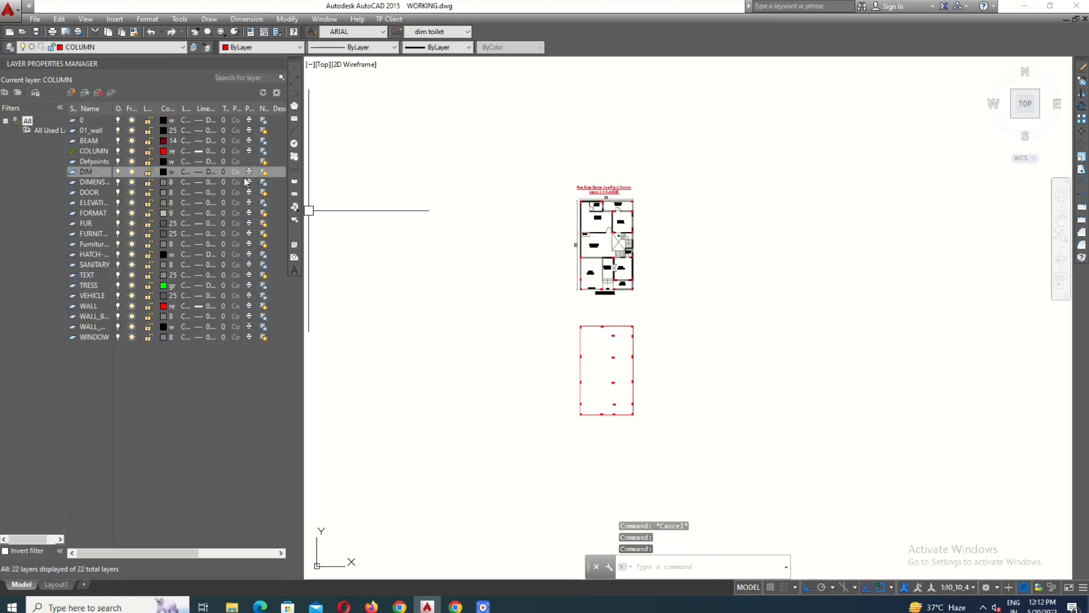
pyautogui.click(278, 64)
# Step: Draw vertical construction lines along the left and right sides of the rectangle around the copied columns
pyautogui.scroll(2, 486, 297)
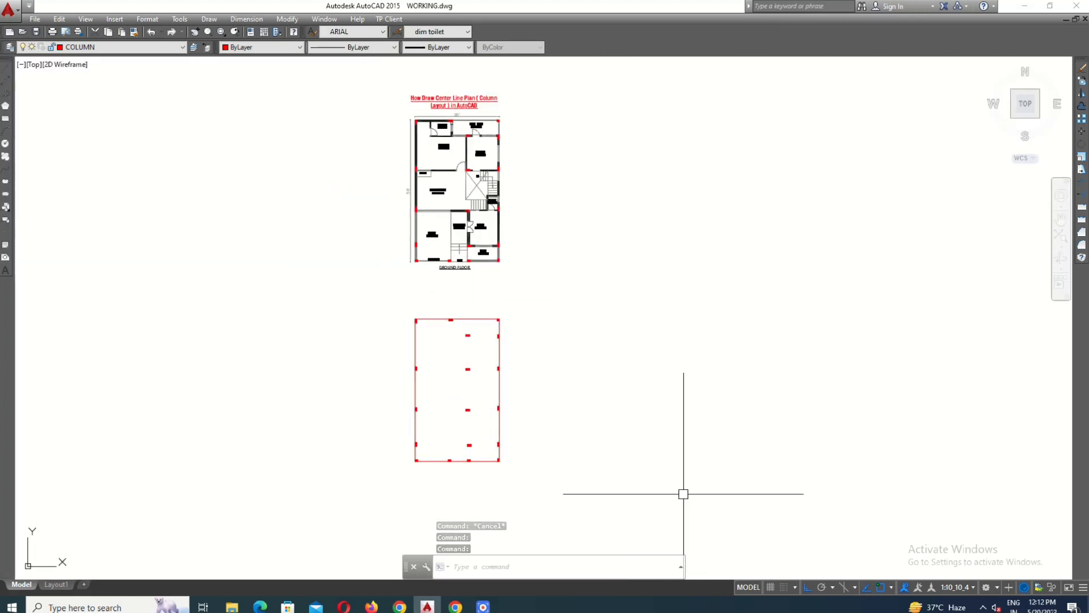
pyautogui.scroll(3, 687, 477)
pyautogui.write('x')
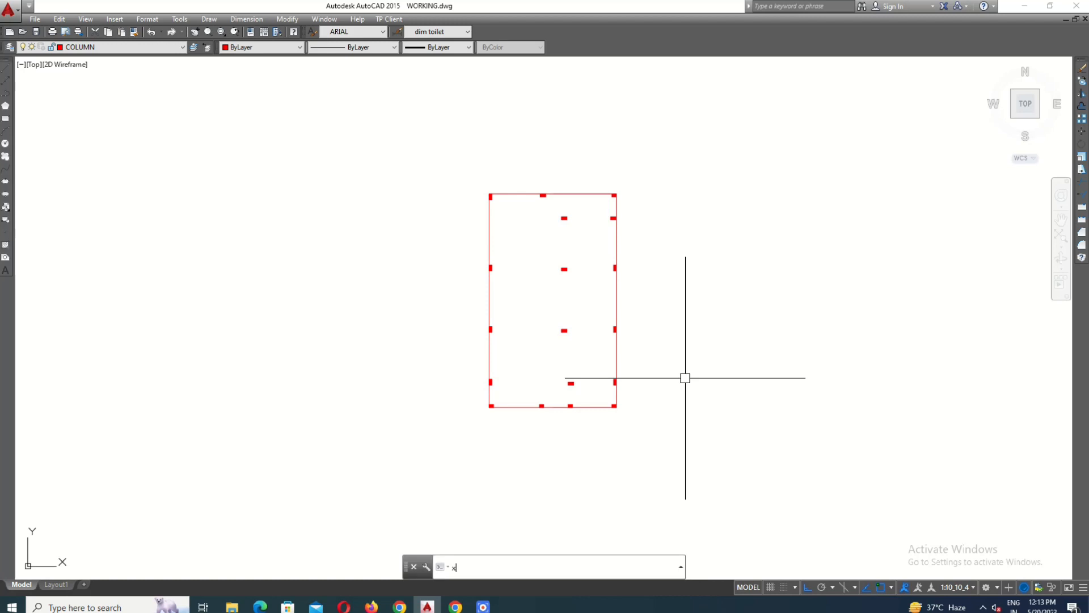
pyautogui.write('l')
pyautogui.press('Return')
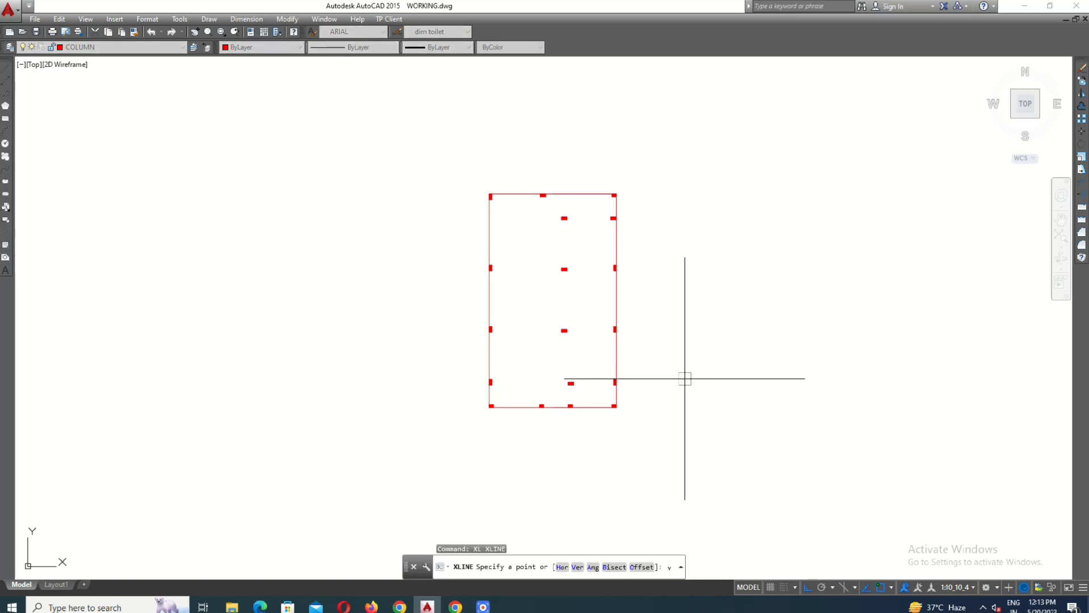
pyautogui.write('v')
pyautogui.press('Return')
pyautogui.scroll(8, 484, 403)
pyautogui.scroll(-2, 625, 395)
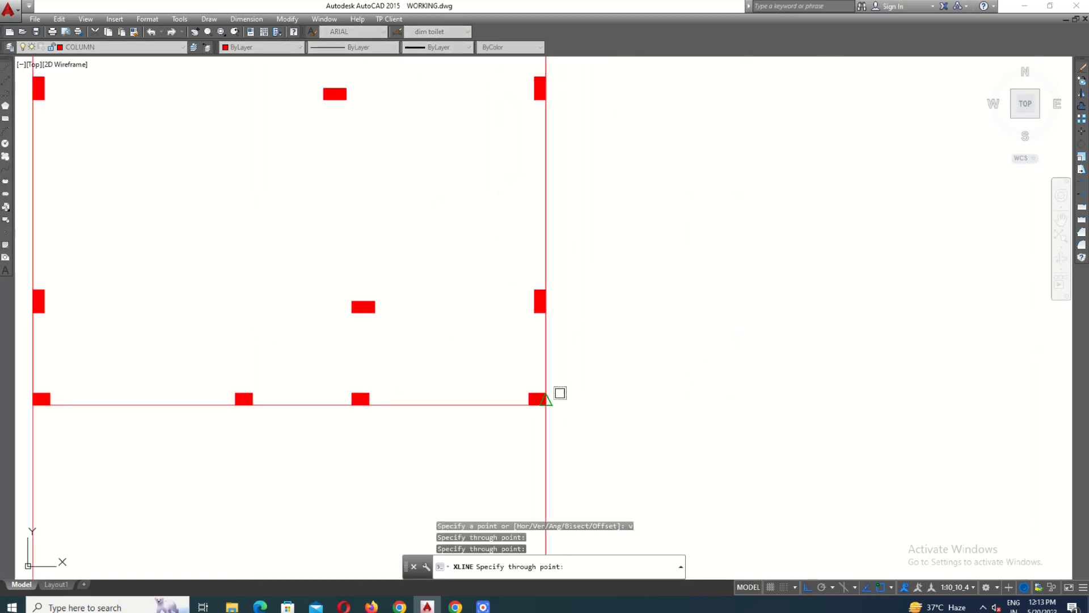
pyautogui.click(560, 393)
pyautogui.press('Return')
# Step: Offset the rectangle around the columns outward by 5 feet
pyautogui.scroll(-8, 664, 343)
pyautogui.write('o')
pyautogui.press('Return')
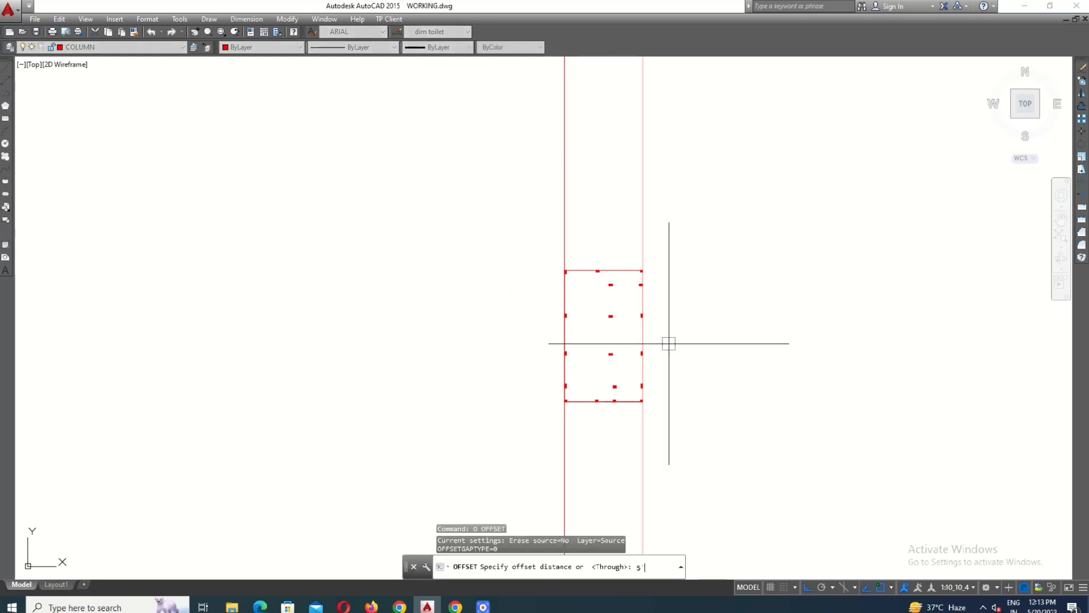
pyautogui.write('5')
pyautogui.press('Return')
pyautogui.scroll(2, 597, 402)
pyautogui.click(596, 402)
pyautogui.click(594, 493)
pyautogui.press('Escape')
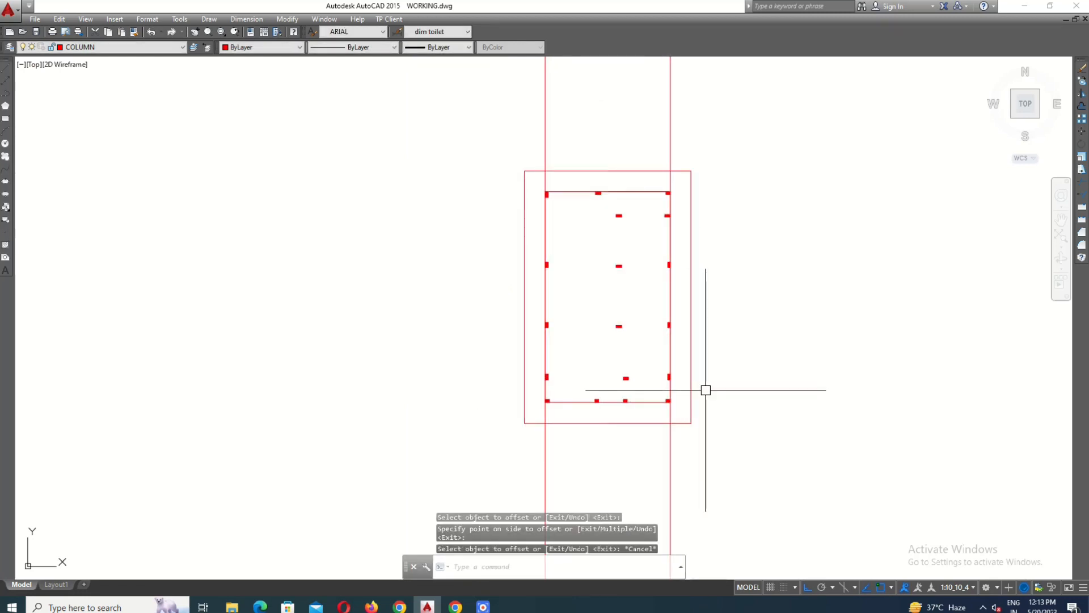
# Step: Draw three vertical construction lines through the middles of the inner columns of the copied layout
pyautogui.write('xl')
pyautogui.press('Return')
pyautogui.write('v')
pyautogui.press('Return')
pyautogui.scroll(4, 603, 403)
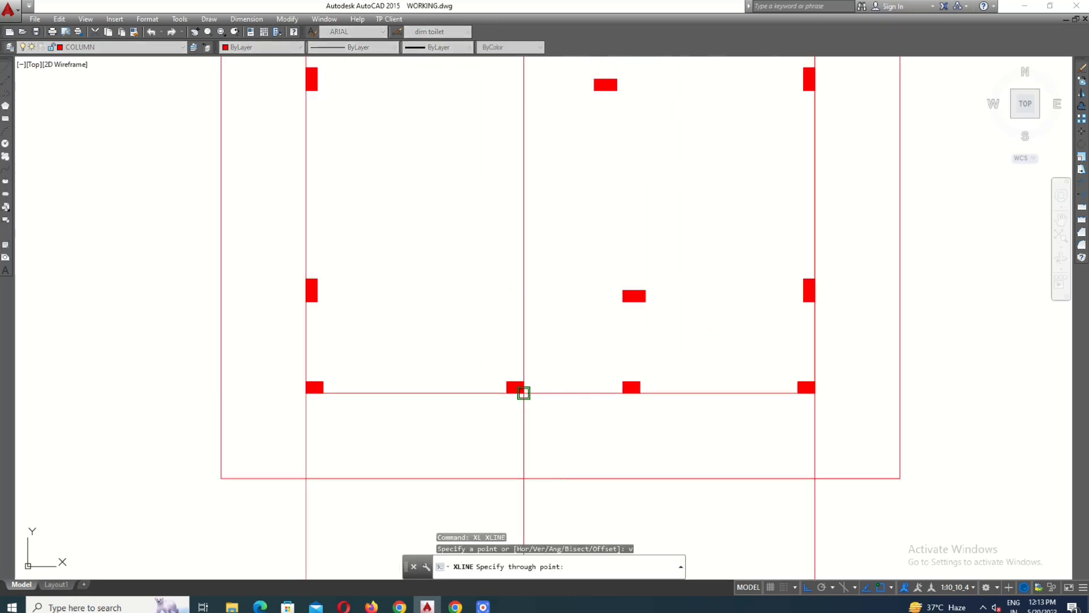
pyautogui.scroll(-4, 656, 408)
pyautogui.scroll(4, 645, 448)
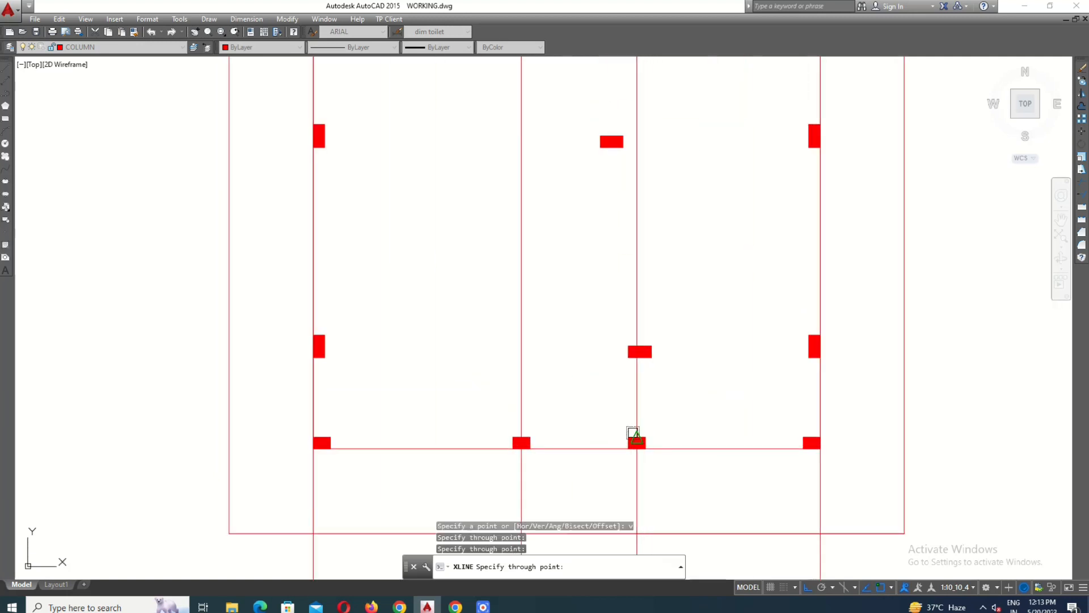
pyautogui.scroll(-4, 633, 433)
pyautogui.scroll(4, 634, 424)
pyautogui.scroll(-4, 610, 295)
pyautogui.press('Escape')
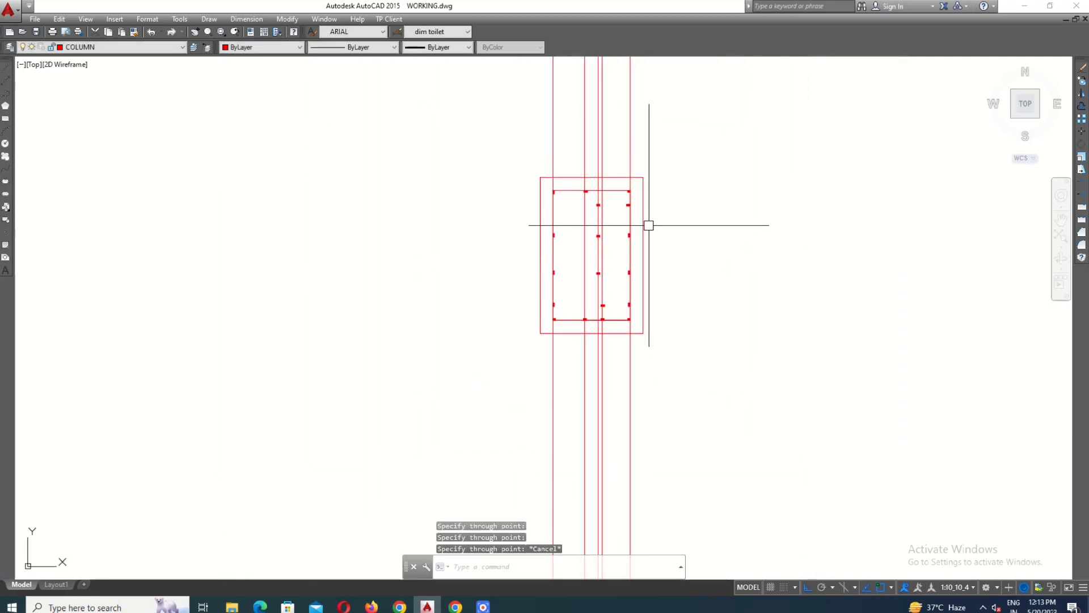
# Step: Draw horizontal construction lines along the top edge of the layout and through the second and third column rows
pyautogui.scroll(3, 647, 224)
pyautogui.write('xl')
pyautogui.press('Return')
pyautogui.write('h')
pyautogui.press('Return')
pyautogui.scroll(5, 712, 200)
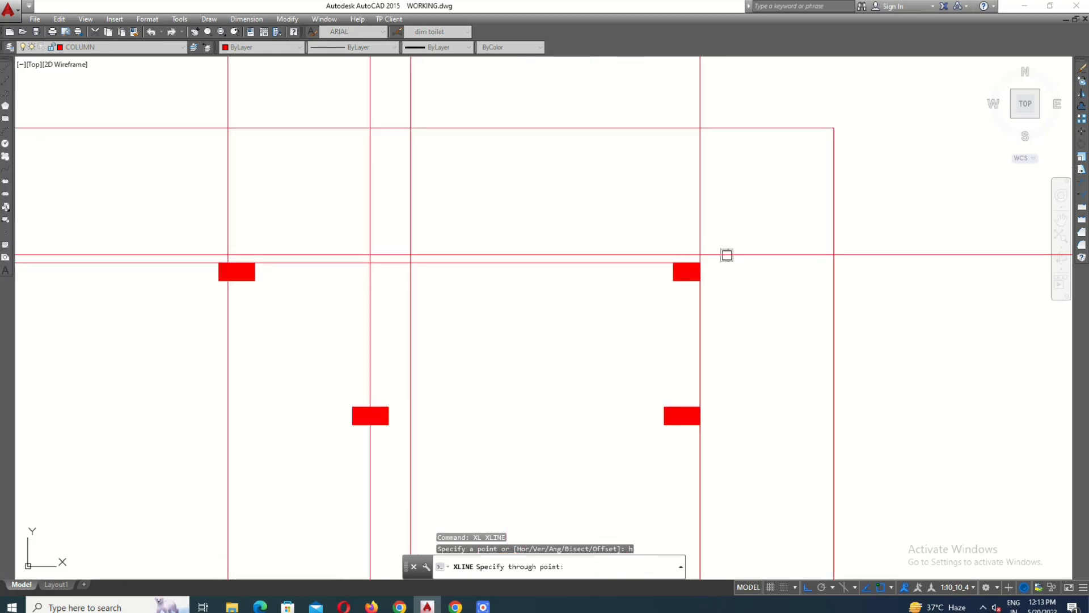
pyautogui.scroll(-2, 700, 172)
pyautogui.click(686, 82)
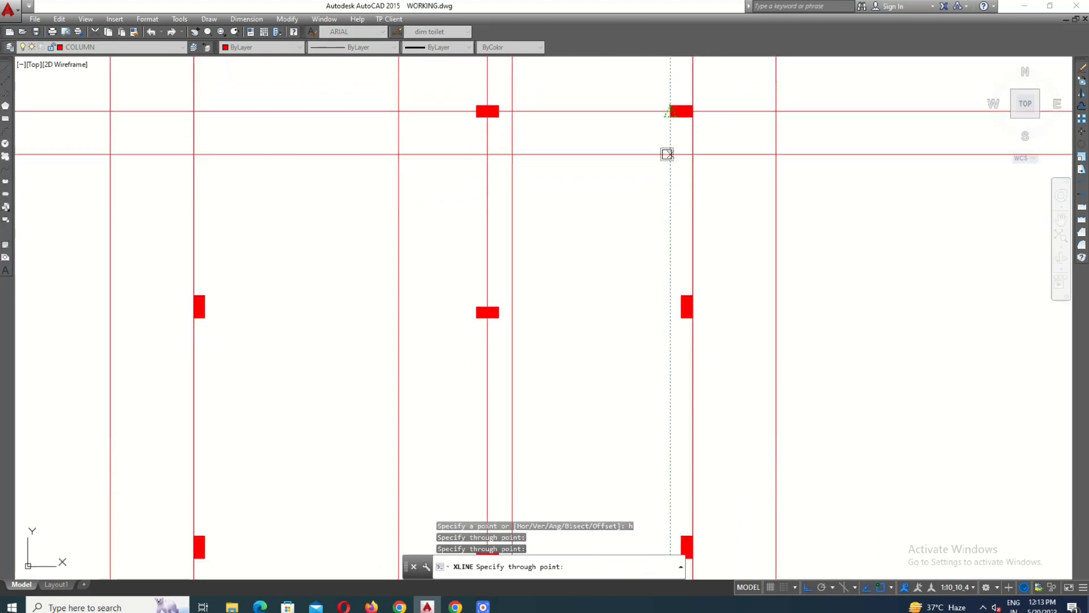
pyautogui.scroll(3, 409, 316)
pyautogui.scroll(3, 405, 298)
pyautogui.click(406, 296)
pyautogui.scroll(-5, 559, 224)
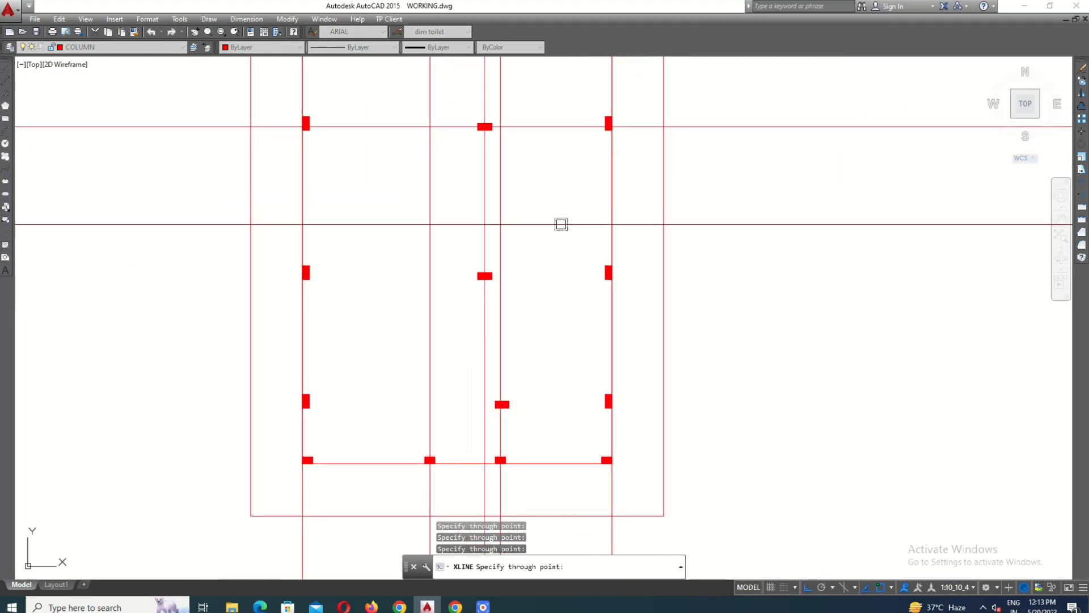
# Step: Draw horizontal construction lines through the fourth and fifth column rows and along the bottom edge of the layout
pyautogui.scroll(4, 443, 258)
pyautogui.scroll(-5, 669, 261)
pyautogui.scroll(5, 573, 203)
pyautogui.scroll(-4, 573, 202)
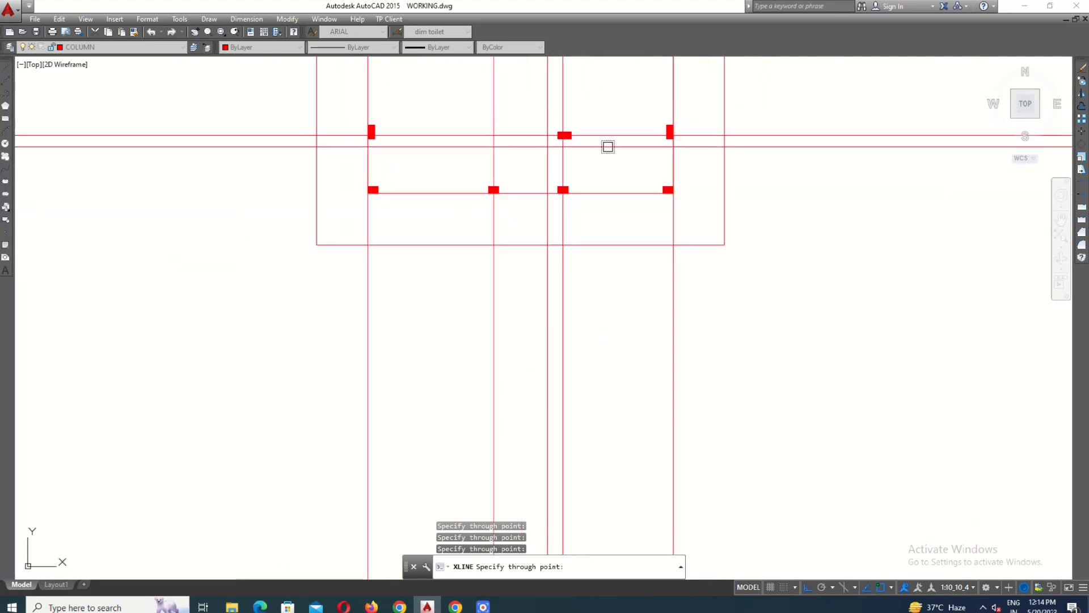
pyautogui.scroll(3, 661, 233)
pyautogui.scroll(-3, 664, 267)
pyautogui.press('Escape')
pyautogui.scroll(-2, 662, 411)
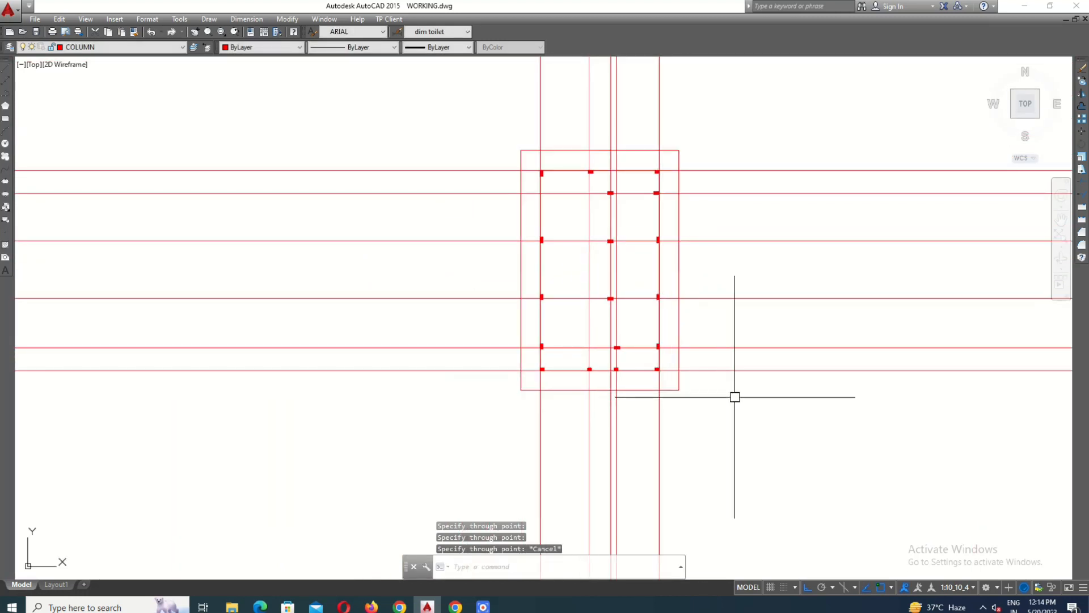
# Step: Trim all construction lines outside the outer offset rectangle, using that rectangle as the cutting edge
pyautogui.press('Return')
pyautogui.scroll(2, 683, 390)
pyautogui.click(679, 388)
pyautogui.press('Return')
pyautogui.scroll(-4, 712, 407)
pyautogui.click(737, 394)
pyautogui.click(726, 240)
pyautogui.click(715, 188)
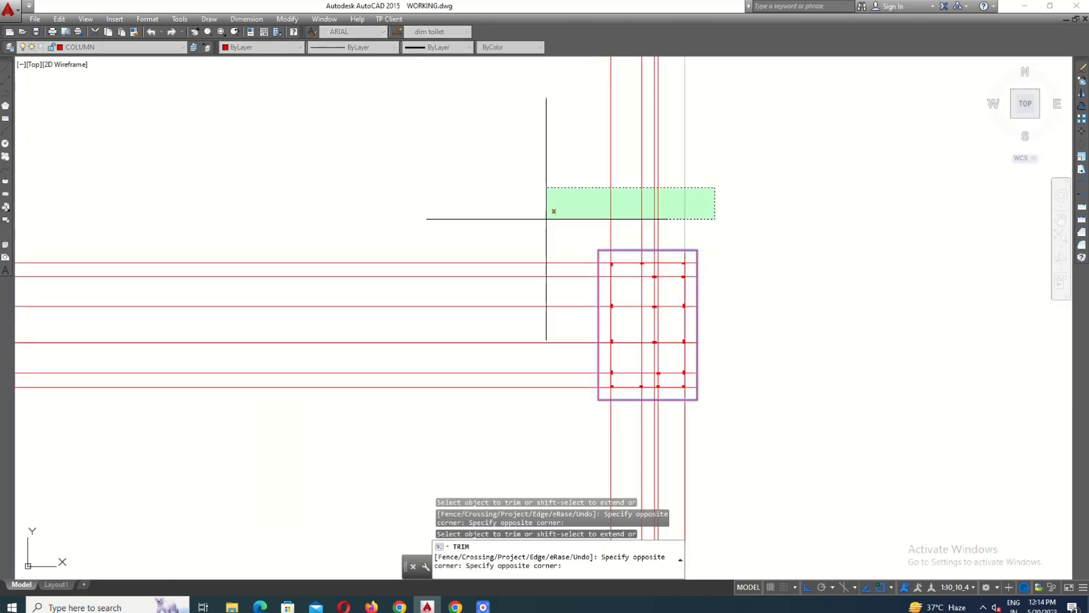
pyautogui.click(712, 426)
pyautogui.click(591, 451)
pyautogui.click(518, 387)
pyautogui.press('Escape')
# Step: Erase the outer offset rectangle around the trimmed grid lines
pyautogui.moveTo(623, 380); pyautogui.dragTo(535, 376, button='middle')
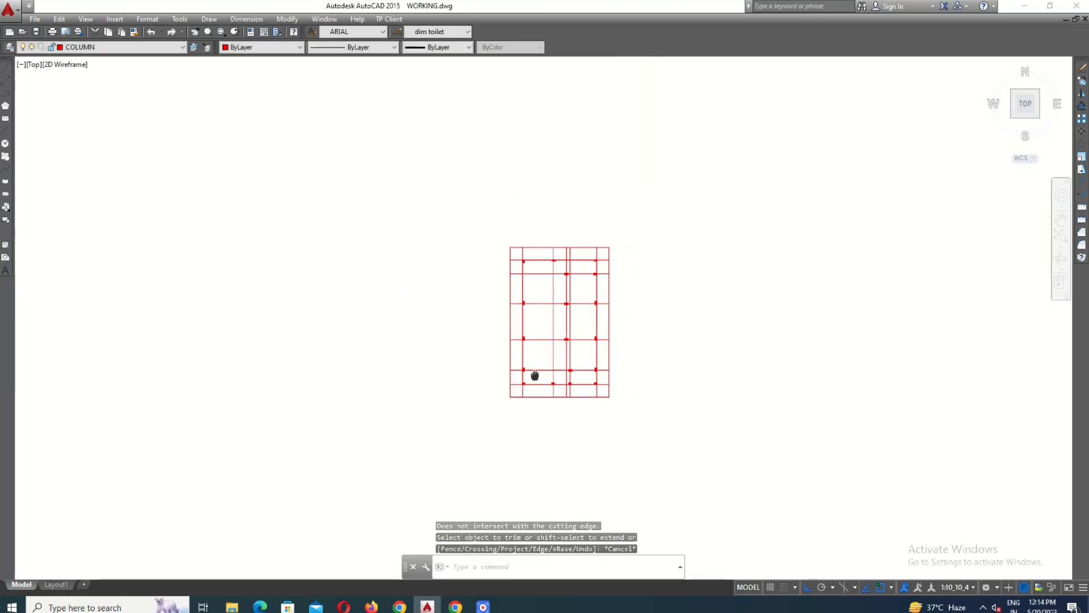
pyautogui.scroll(4, 571, 394)
pyautogui.click(591, 403)
pyautogui.scroll(-2, 653, 392)
pyautogui.write('e')
pyautogui.press('Return')
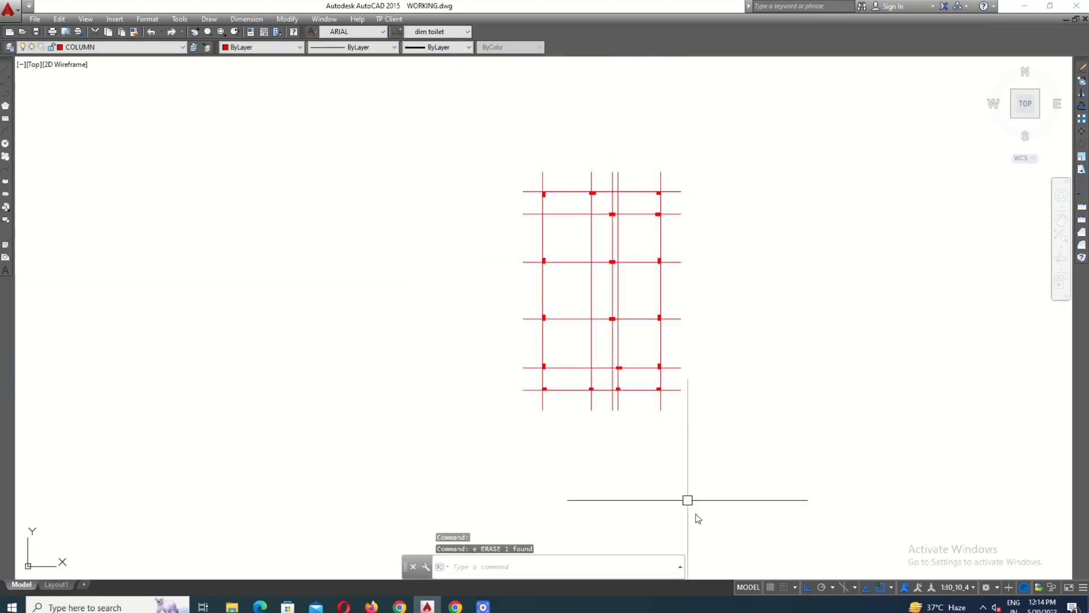
# Step: Match the properties of the sample S-GRID centre line beside the layout to all horizontal grid lines
pyautogui.scroll(4, 845, 378)
pyautogui.click(830, 382)
pyautogui.write('ma')
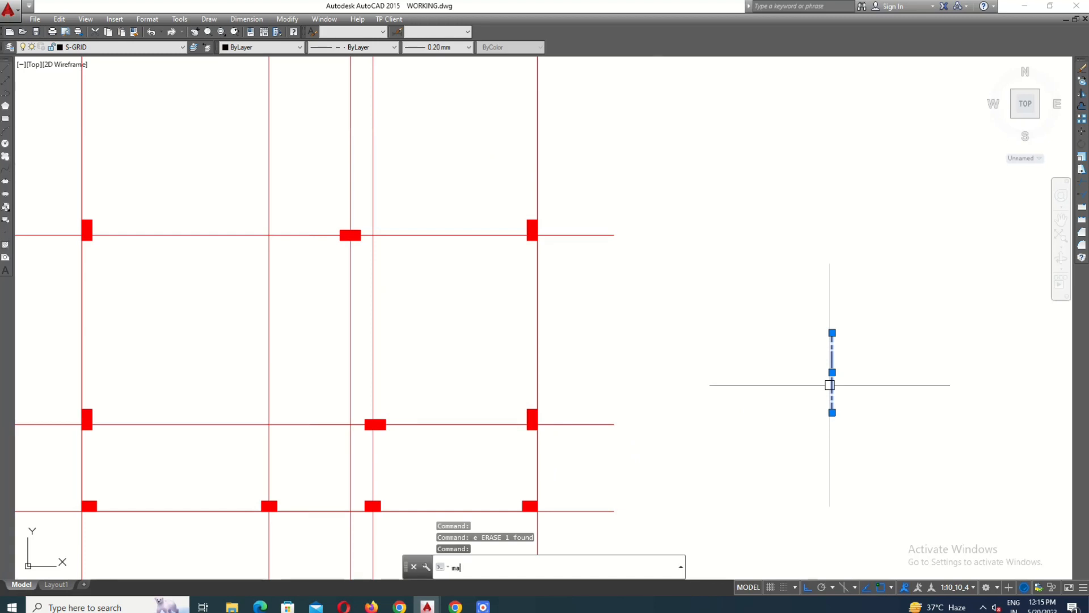
pyautogui.press('Return')
pyautogui.scroll(-4, 714, 258)
pyautogui.click(679, 384)
pyautogui.moveTo(678, 142); pyautogui.dragTo(678, 304, button='middle')
pyautogui.click(674, 162)
pyautogui.scroll(6, 649, 220)
pyautogui.press('Escape')
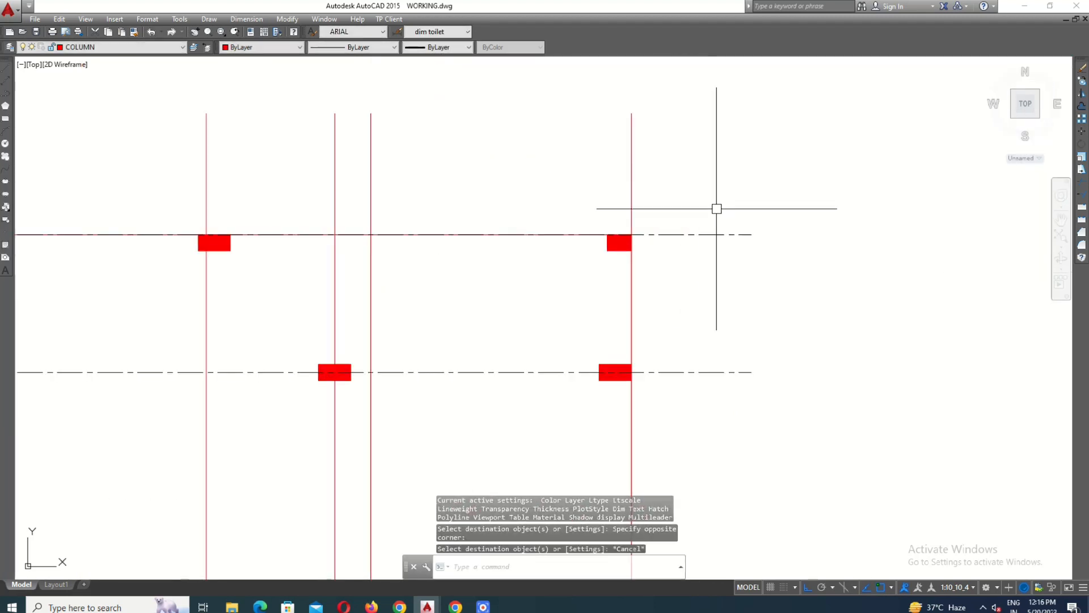
# Step: Match the properties of the top horizontal grid line to all vertical grid lines
pyautogui.click(699, 234)
pyautogui.write('ma')
pyautogui.press('Return')
pyautogui.scroll(-3, 751, 238)
pyautogui.click(734, 205)
pyautogui.click(202, 180)
pyautogui.press('Escape')
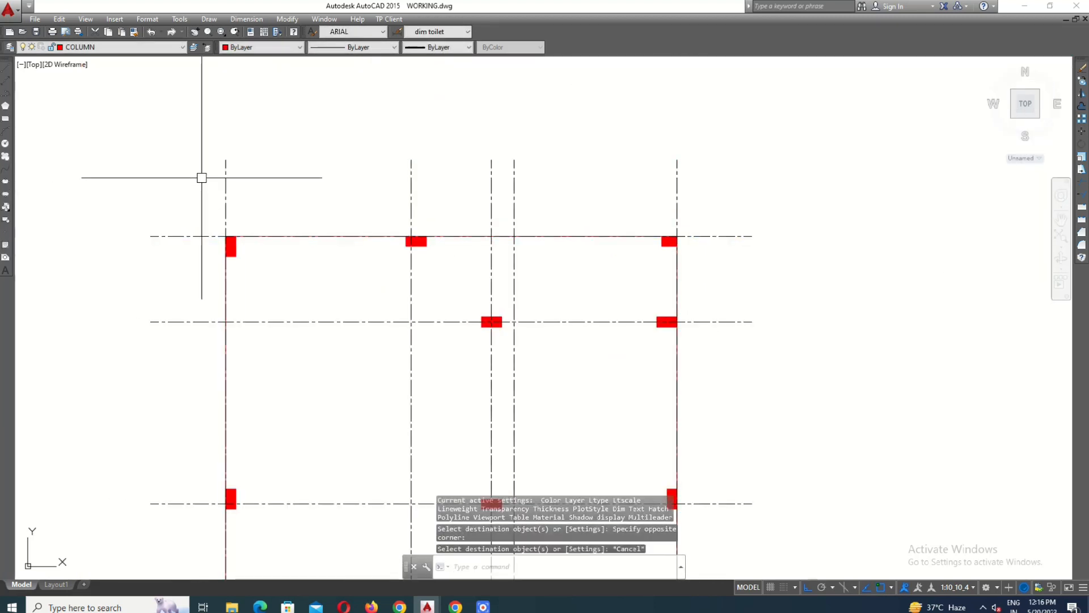
# Step: Select the leftmost vertical grid line and view the loaded linetypes in the Linetype Manager
pyautogui.press('Escape')
pyautogui.click(225, 209)
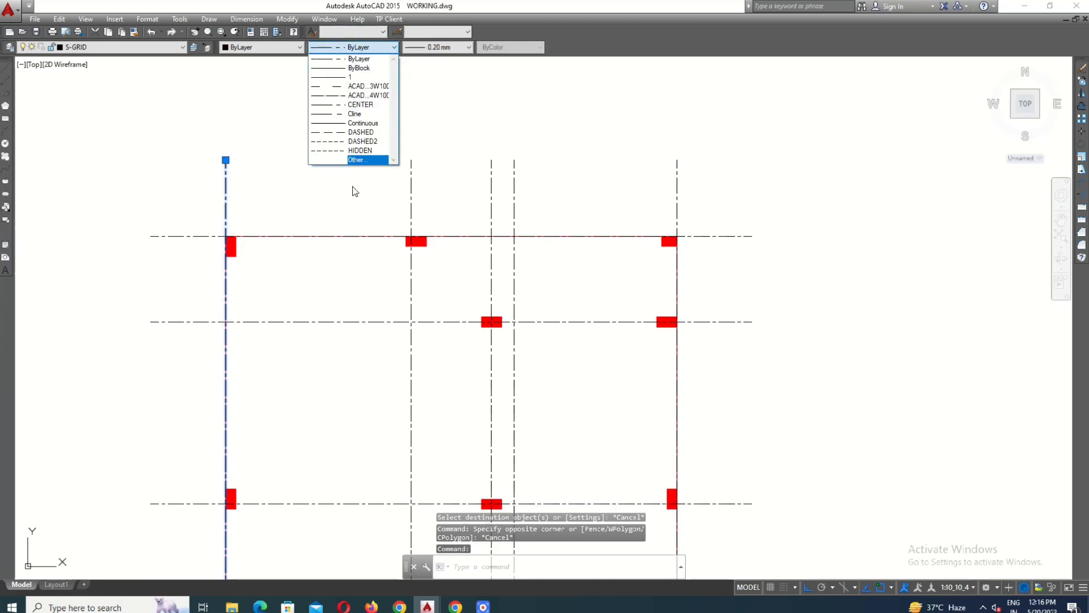
pyautogui.click(358, 159)
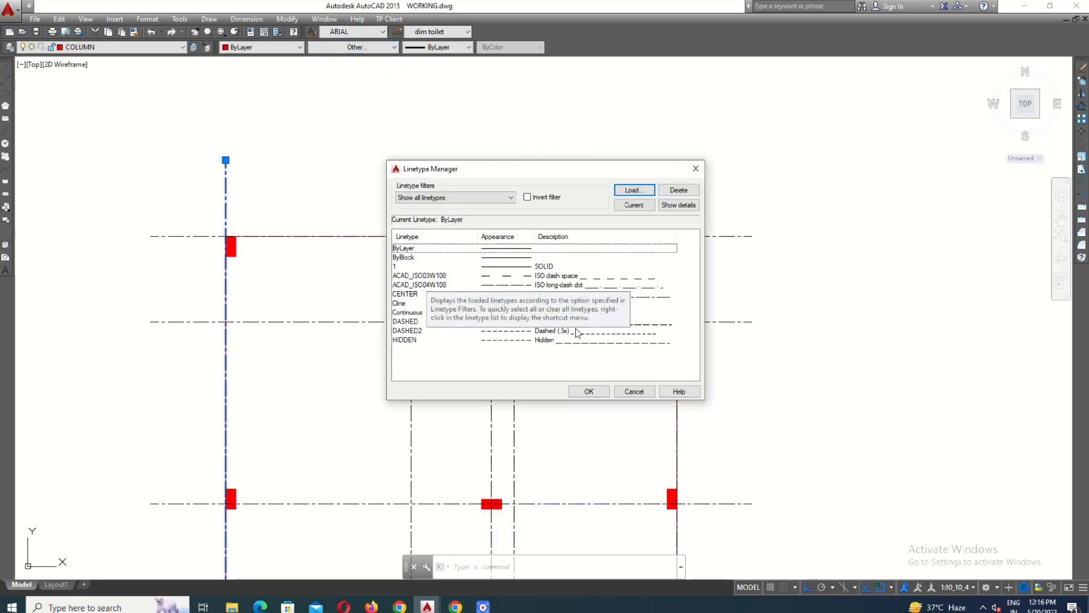
pyautogui.press('Escape')
pyautogui.moveTo(545, 185); pyautogui.dragTo(567, 108, button='middle')
pyautogui.press('Escape')
pyautogui.scroll(-3, 518, 153)
pyautogui.moveTo(523, 200); pyautogui.dragTo(485, 175, button='middle')
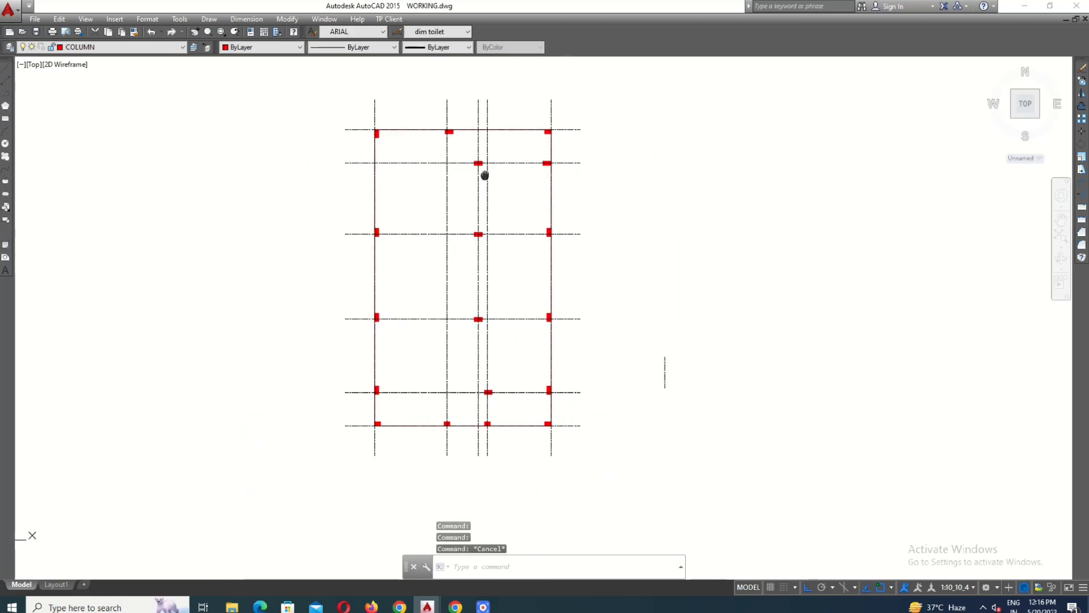
# Step: Set the current lineweight to 0.00 mm
pyautogui.click(437, 47)
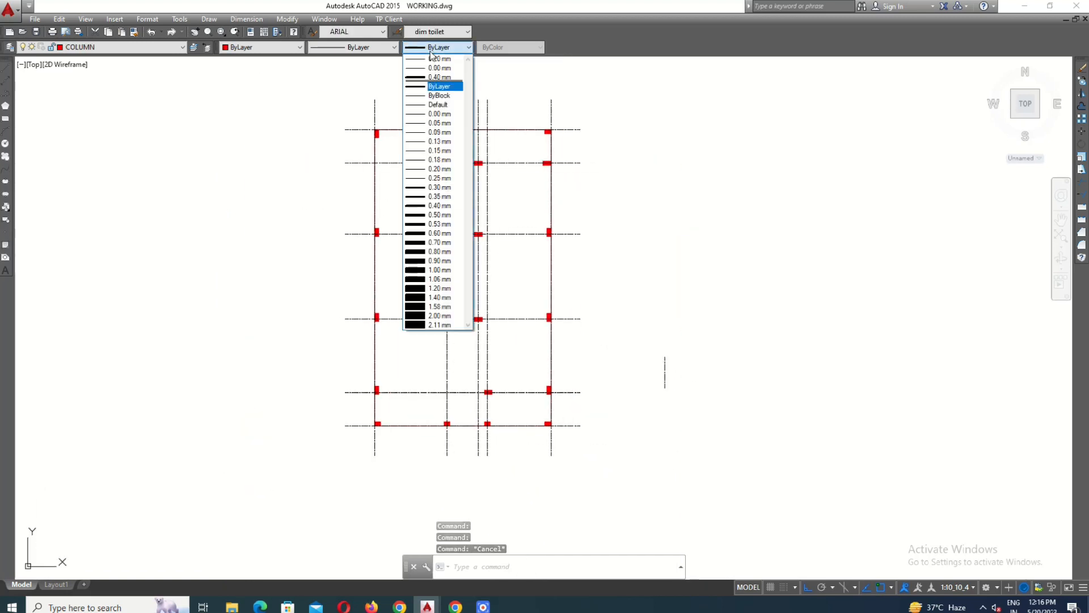
pyautogui.click(440, 68)
pyautogui.scroll(2, 382, 153)
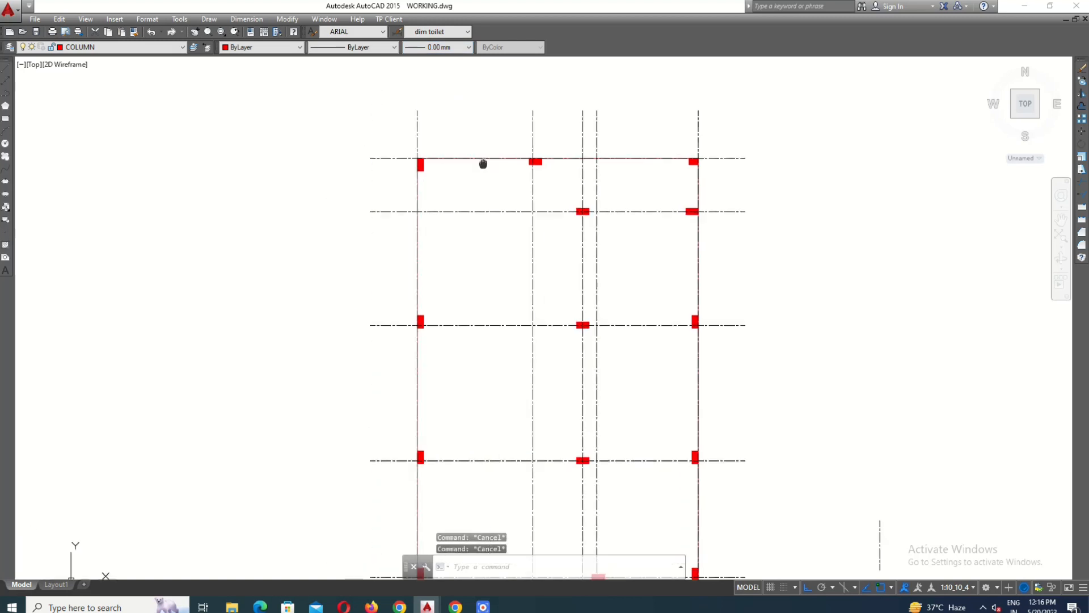
pyautogui.scroll(-4, 676, 504)
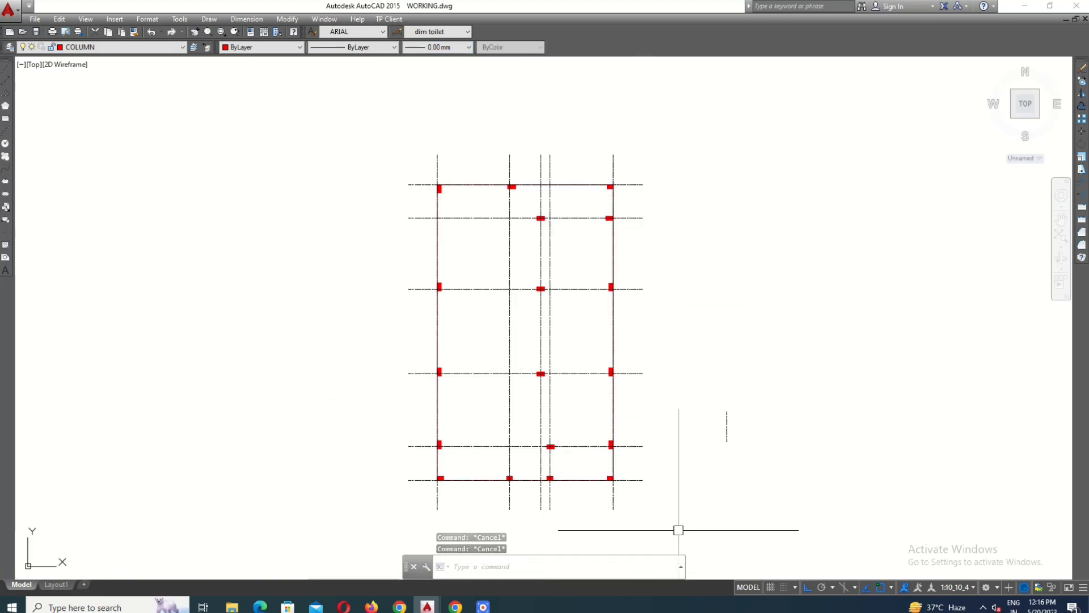
# Step: Add ordinate dimensions at the left ends of the two lowest horizontal grid lines
pyautogui.click(246, 19)
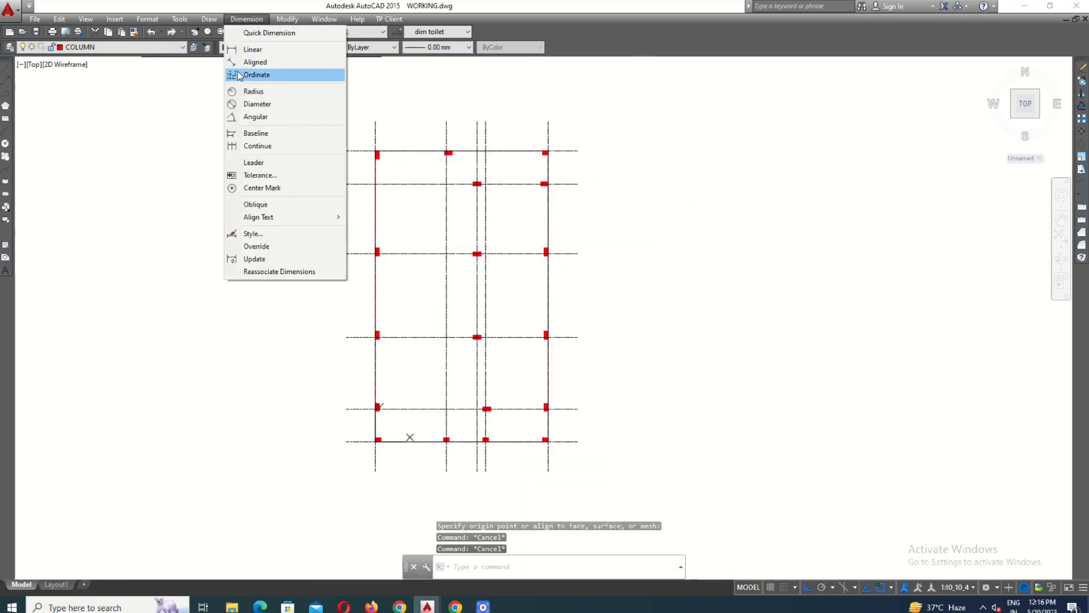
pyautogui.click(249, 75)
pyautogui.scroll(5, 438, 450)
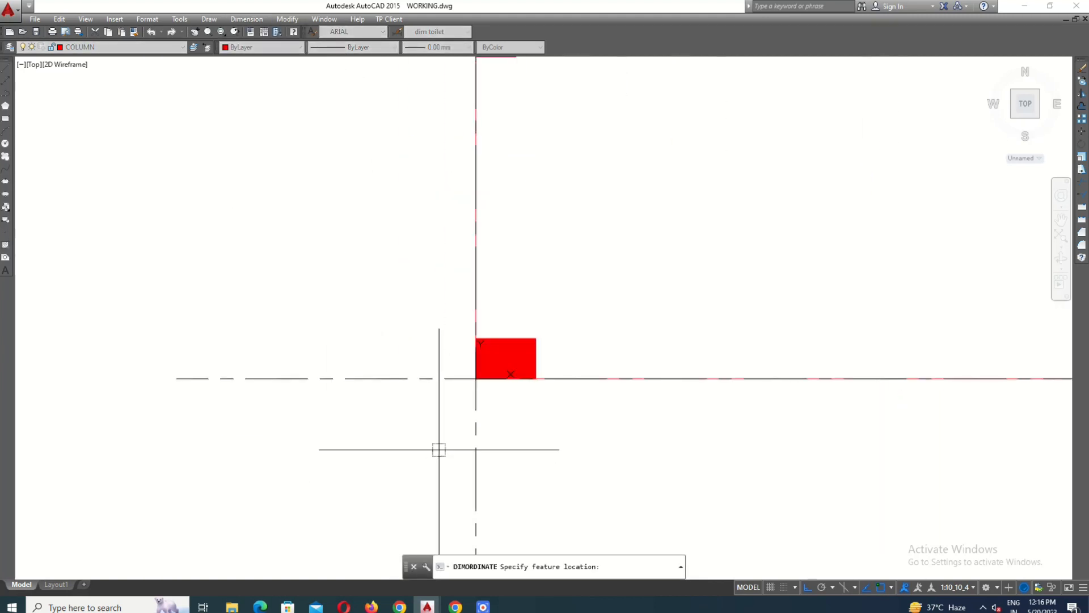
pyautogui.click(352, 363)
pyautogui.scroll(-3, 399, 340)
pyautogui.scroll(2, 394, 227)
pyautogui.press('Return')
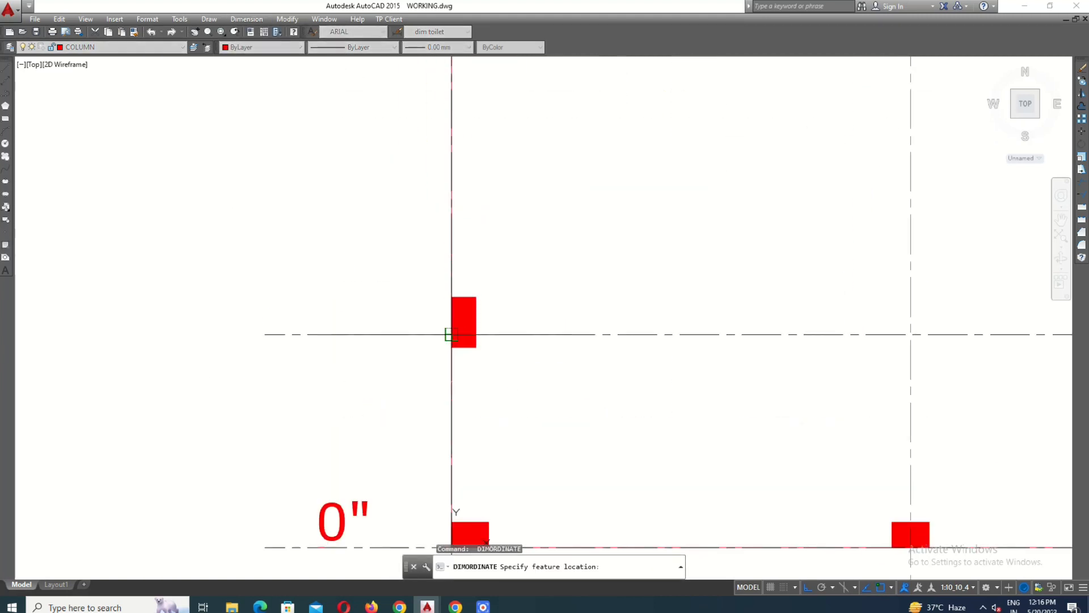
pyautogui.click(409, 335)
pyautogui.press('Return')
pyautogui.scroll(-3, 418, 442)
pyautogui.scroll(3, 428, 142)
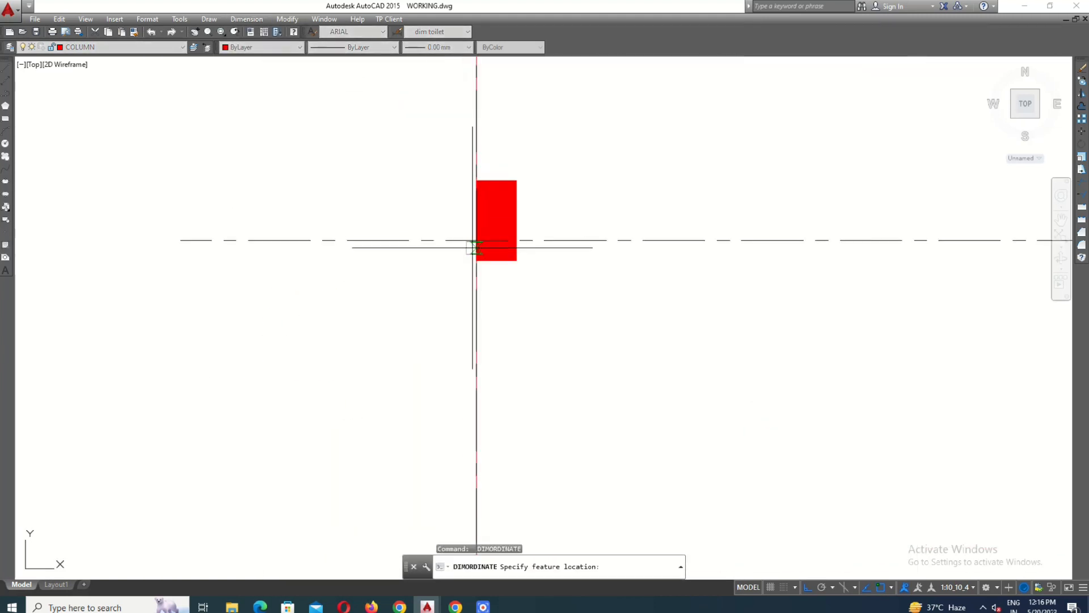
# Step: Add ordinate dimensions at the left ends of the four remaining horizontal grid lines, up to the plan's top edge
pyautogui.click(417, 240)
pyautogui.scroll(-3, 413, 389)
pyautogui.press('Return')
pyautogui.scroll(3, 444, 219)
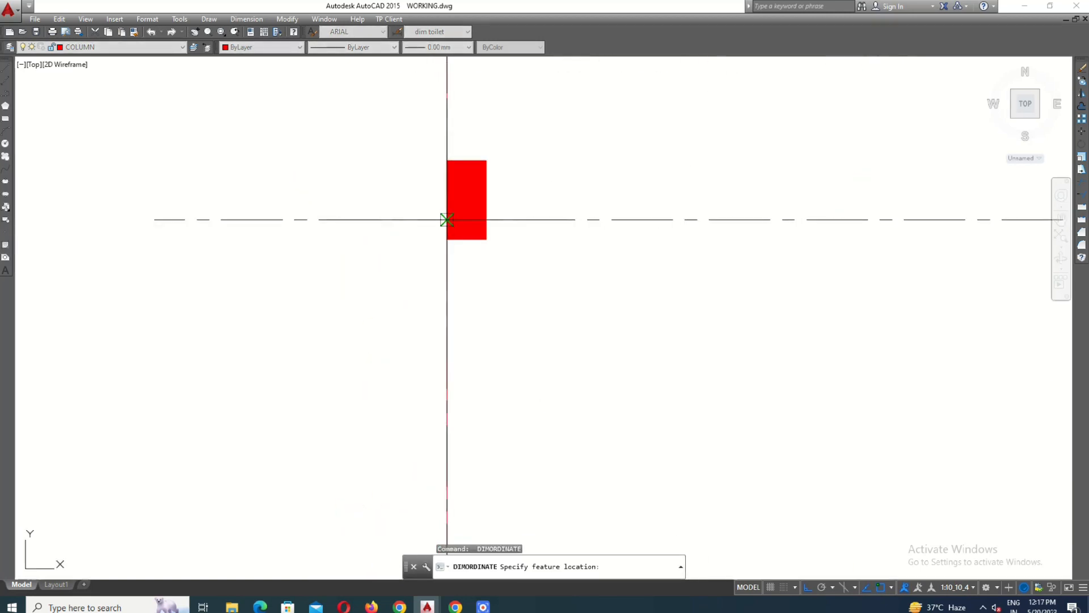
pyautogui.click(447, 219)
pyautogui.scroll(-3, 400, 216)
pyautogui.press('Return')
pyautogui.scroll(3, 450, 216)
pyautogui.click(450, 216)
pyautogui.click(431, 216)
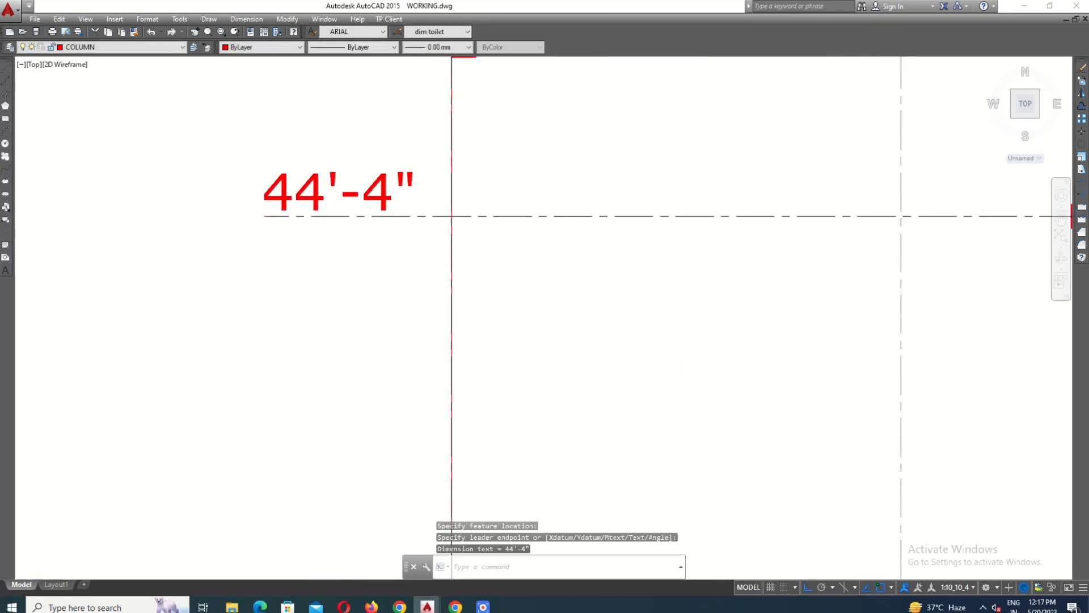
pyautogui.scroll(-3, 431, 217)
pyautogui.press('Return')
pyautogui.scroll(3, 428, 321)
pyautogui.click(439, 323)
pyautogui.scroll(-3, 408, 261)
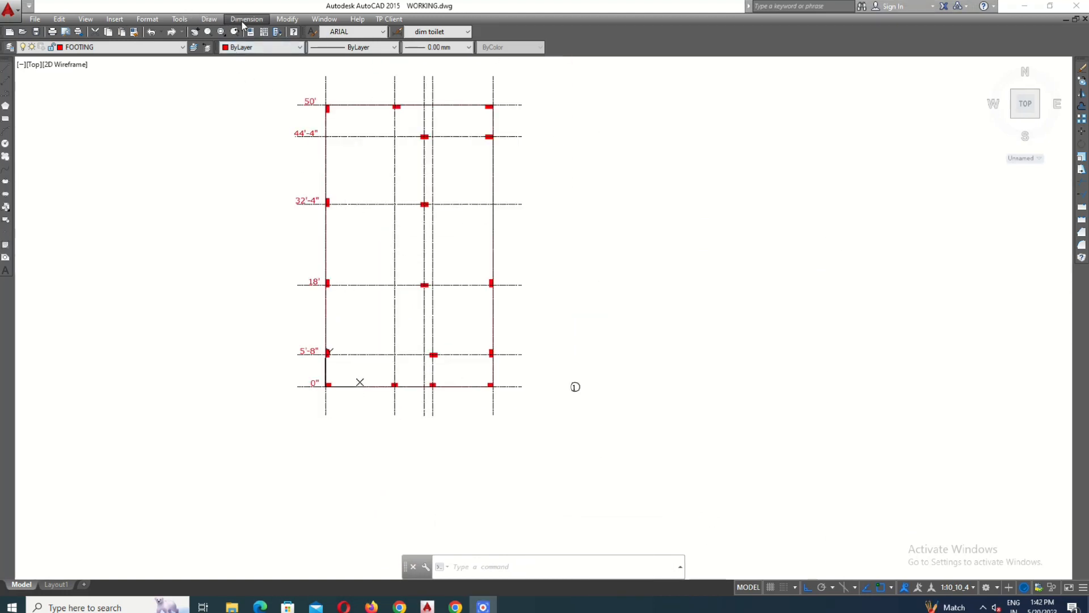
# Step: Place an ordinate dimension at the lower end of the leftmost vertical grid line
pyautogui.click(246, 19)
pyautogui.click(249, 80)
pyautogui.scroll(5, 315, 389)
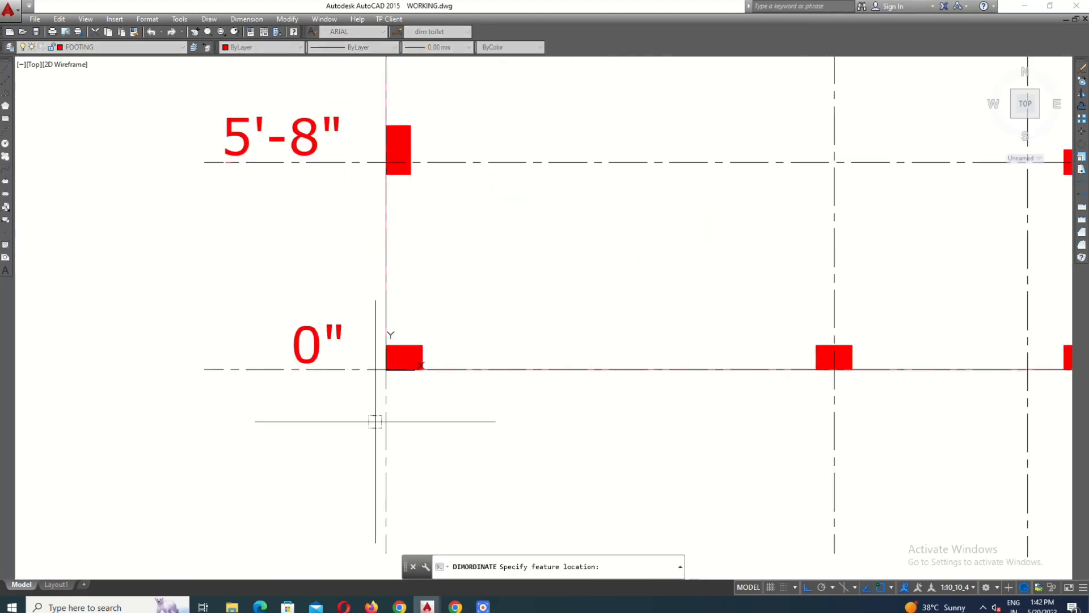
pyautogui.scroll(-1, 375, 294)
pyautogui.scroll(1, 375, 392)
pyautogui.click(375, 391)
pyautogui.scroll(-3, 375, 324)
pyautogui.scroll(3, 489, 321)
# Step: Add ordinate dimensions at the lower ends of the second and third vertical grid lines
pyautogui.press('Return')
pyautogui.click(499, 288)
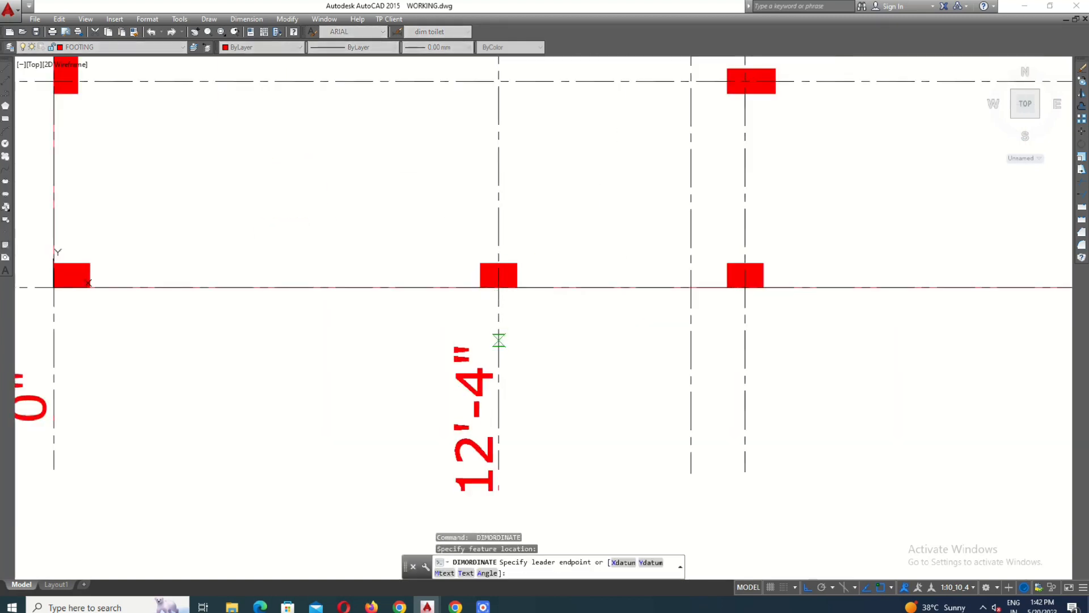
pyautogui.click(499, 320)
pyautogui.press('Return')
pyautogui.click(691, 324)
pyautogui.moveTo(681, 308); pyautogui.dragTo(623, 311, button='middle')
# Step: Add ordinate dimensions at the lower ends of the fourth and rightmost vertical grid lines
pyautogui.press('Return')
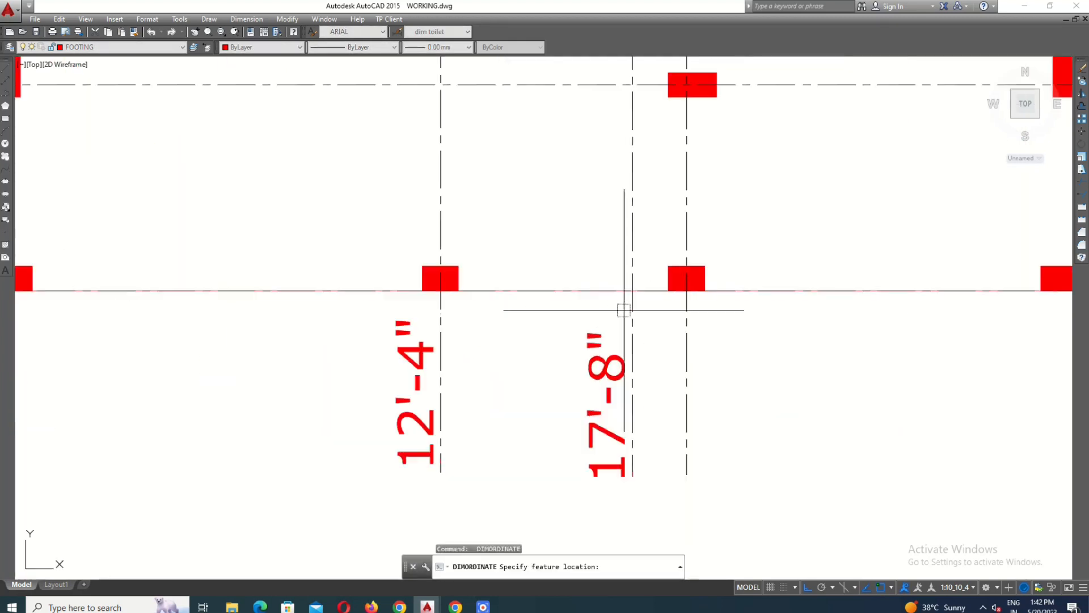
pyautogui.click(686, 291)
pyautogui.click(686, 314)
pyautogui.scroll(-4, 307, 336)
pyautogui.scroll(2, 566, 336)
pyautogui.press('Return')
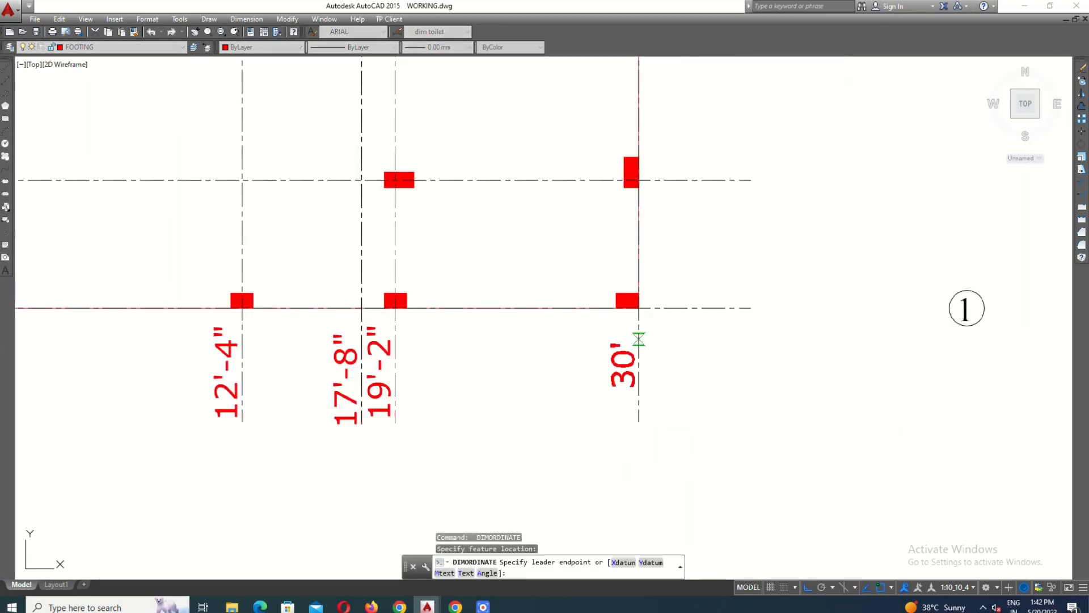
pyautogui.click(639, 338)
pyautogui.scroll(-2, 361, 351)
pyautogui.moveTo(405, 345); pyautogui.dragTo(381, 423, button='middle')
pyautogui.press('Escape')
pyautogui.press('Escape')
pyautogui.scroll(2, 472, 457)
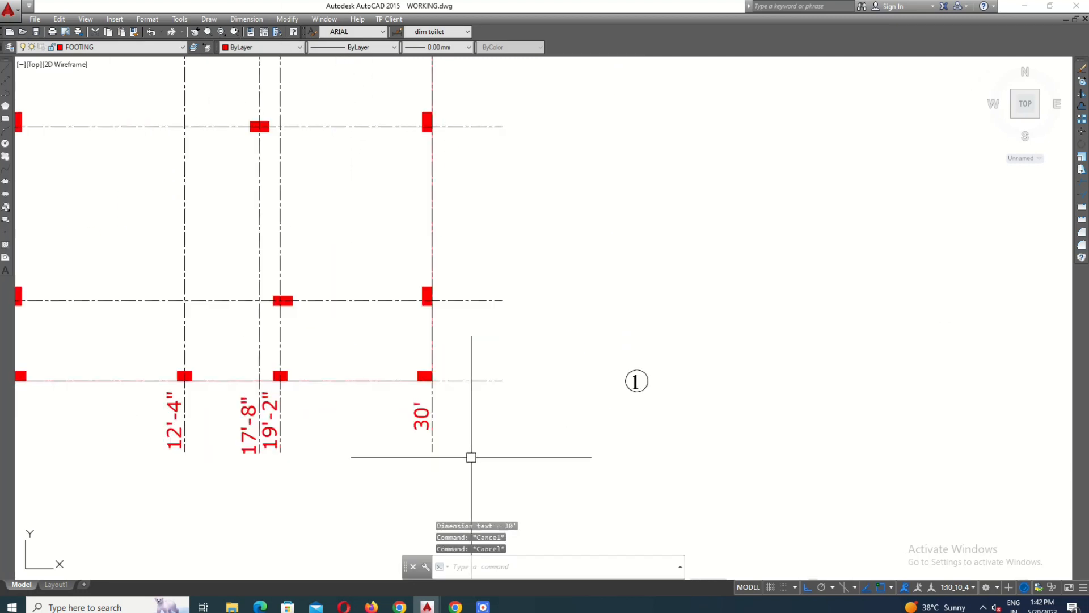
# Step: Add a vertical linear dimension between the two lowest horizontal grid lines on the plan's right side
pyautogui.write('dli')
pyautogui.press('Return')
pyautogui.click(455, 380)
pyautogui.click(455, 301)
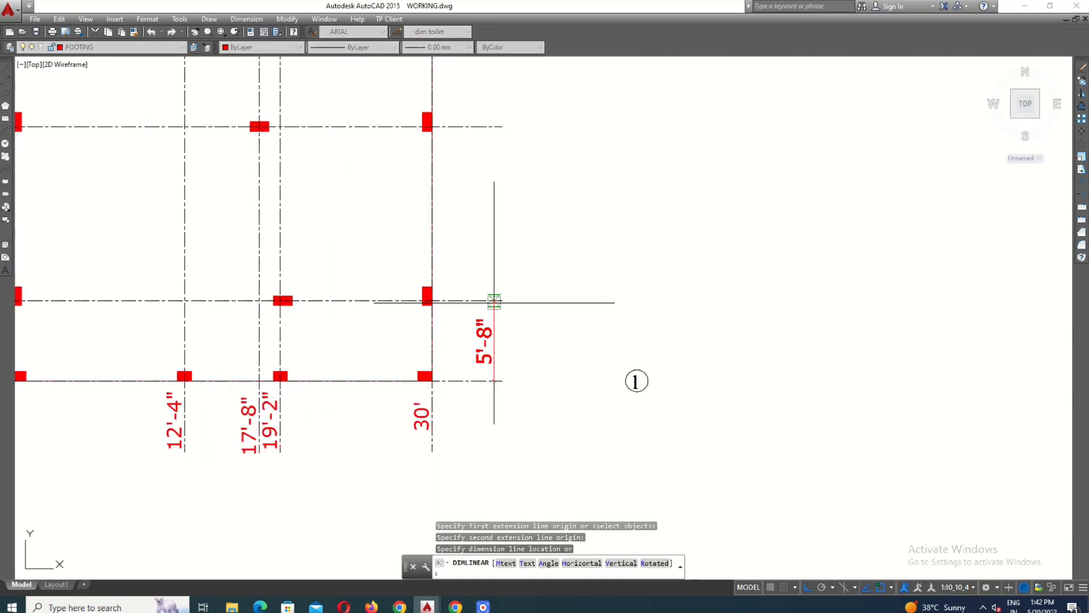
pyautogui.click(457, 300)
# Step: Continue the vertical dimension chain on the right side through every horizontal grid line to the top one
pyautogui.write('dco')
pyautogui.press('Return')
pyautogui.scroll(2, 460, 245)
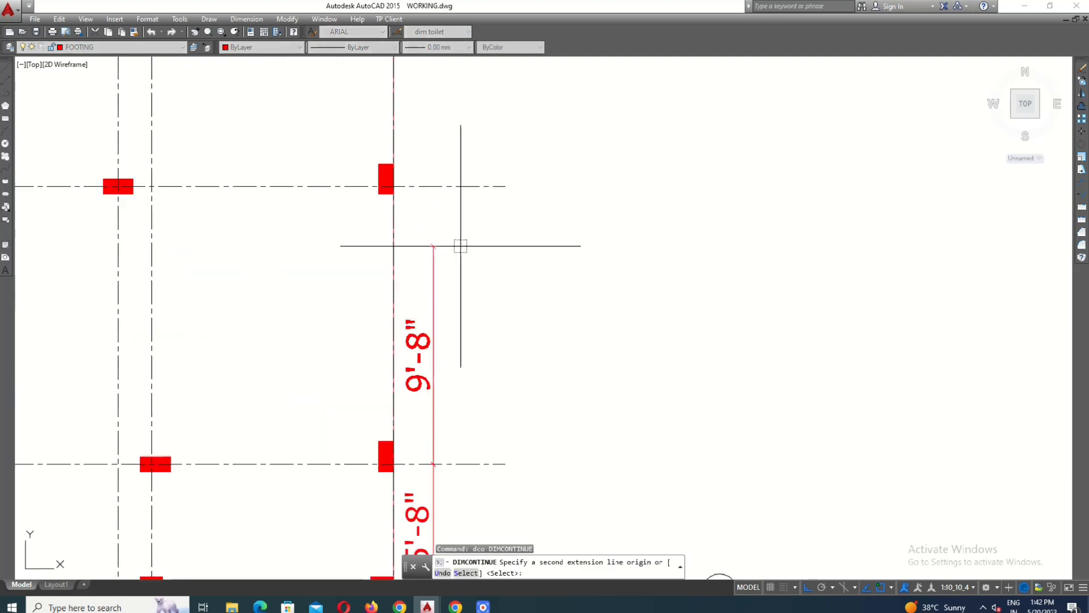
pyautogui.click(433, 186)
pyautogui.scroll(-3, 504, 423)
pyautogui.scroll(3, 415, 238)
pyautogui.click(416, 239)
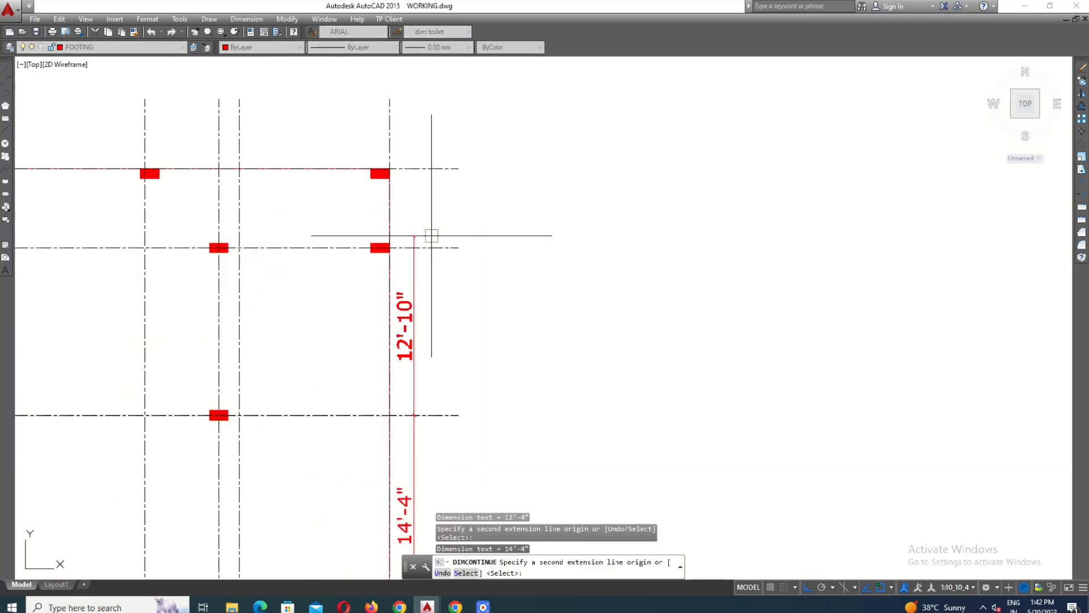
pyautogui.press('Escape')
# Step: Add a horizontal linear dimension between the two leftmost vertical grid lines just above the plan
pyautogui.moveTo(516, 181); pyautogui.dragTo(620, 309, button='middle')
pyautogui.write('d')
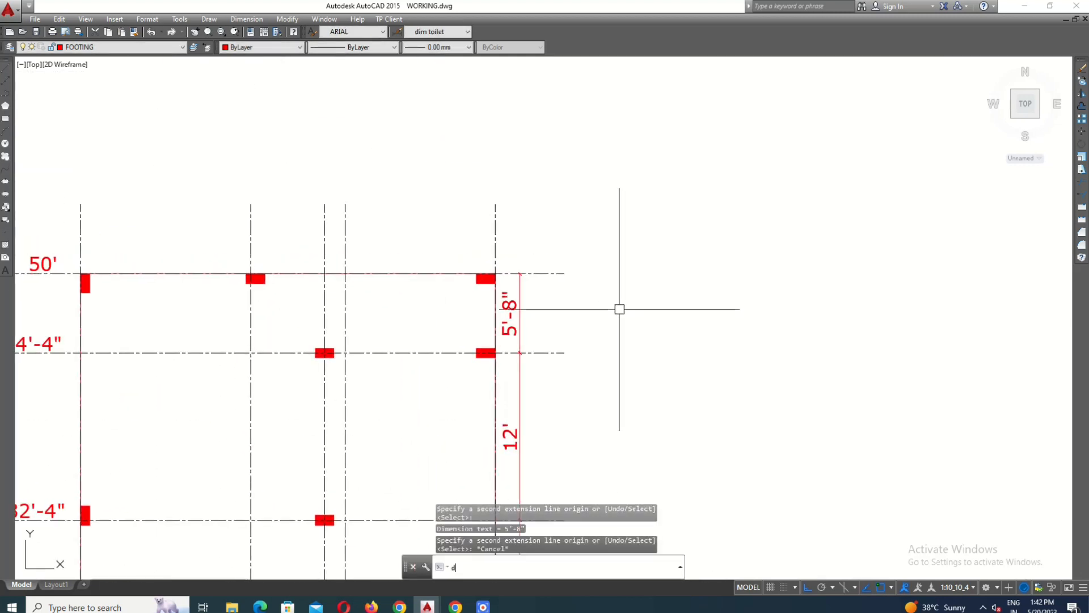
pyautogui.write('li')
pyautogui.press('Return')
pyautogui.scroll(2, 323, 277)
pyautogui.click(337, 304)
pyautogui.scroll(2, 556, 307)
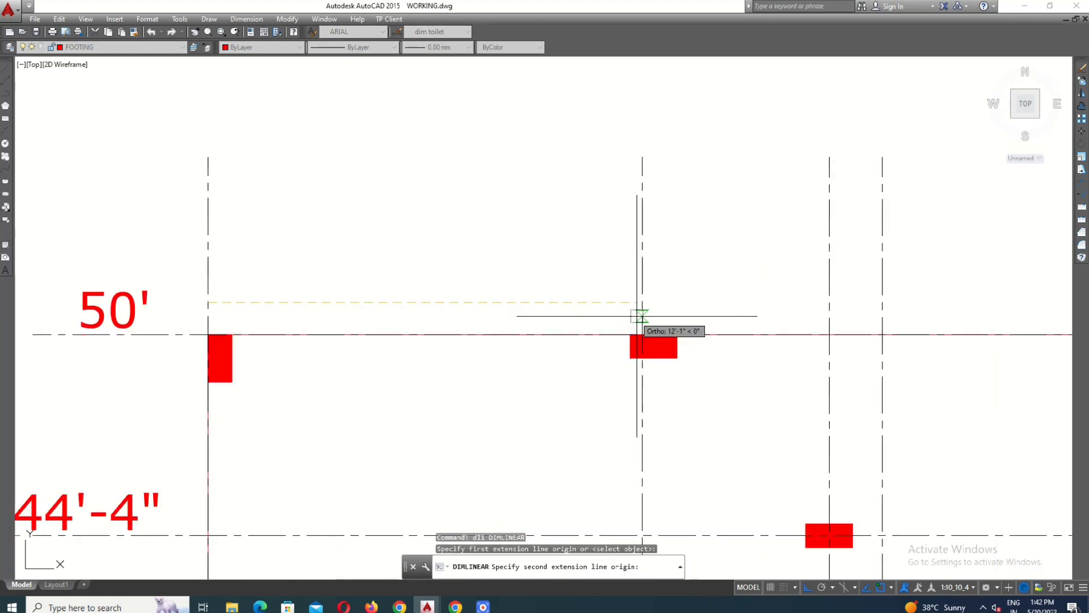
pyautogui.click(640, 303)
pyautogui.click(613, 302)
# Step: Continue the horizontal dimension chain above the plan through the remaining vertical grid lines to the rightmost one
pyautogui.write('dco')
pyautogui.press('Return')
pyautogui.scroll(-2, 613, 307)
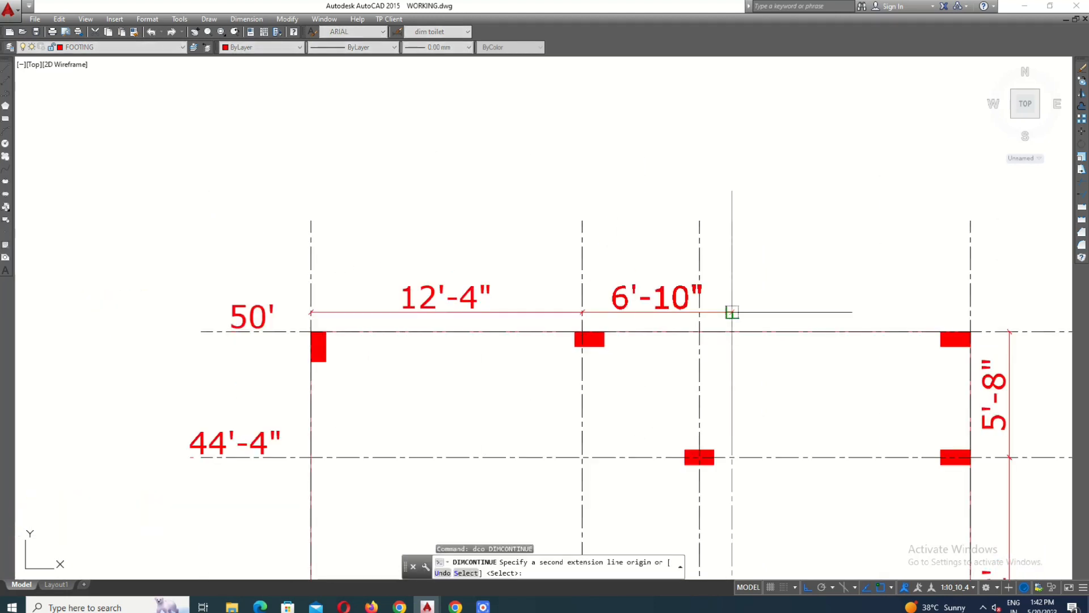
pyautogui.scroll(2, 730, 309)
pyautogui.click(678, 309)
pyautogui.scroll(-4, 731, 299)
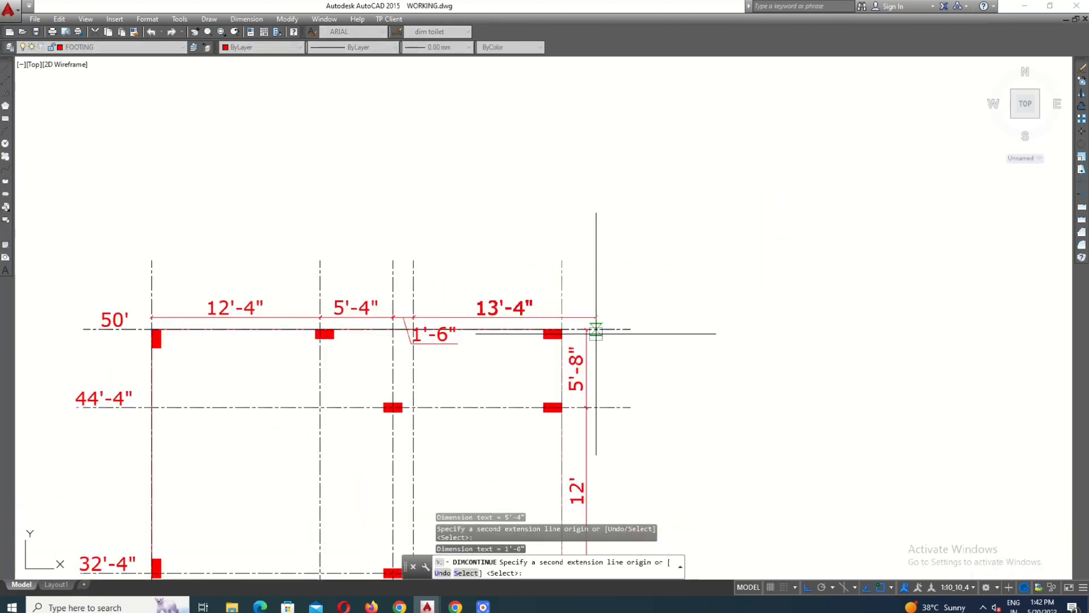
pyautogui.press('Escape')
# Step: Move the text of the narrow 1'-6" dimension above its dimension line
pyautogui.scroll(4, 561, 261)
pyautogui.click(564, 256)
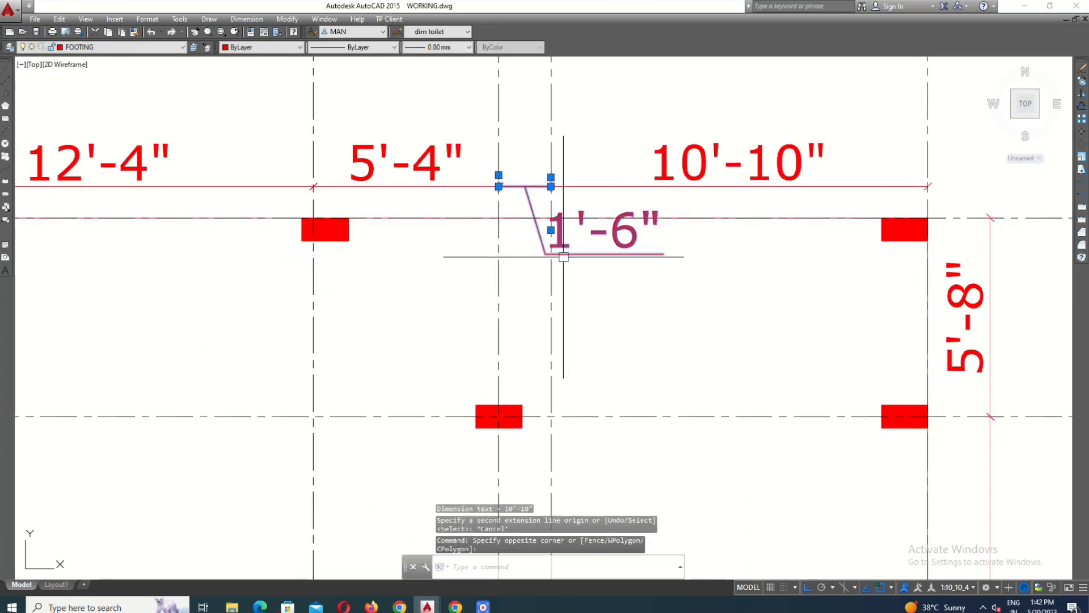
pyautogui.click(550, 230)
pyautogui.click(547, 117)
pyautogui.press('Escape')
# Step: Add an overall horizontal dimension between the outer vertical grid lines, above the dimension chain
pyautogui.scroll(-4, 454, 250)
pyautogui.write('dli')
pyautogui.press('Return')
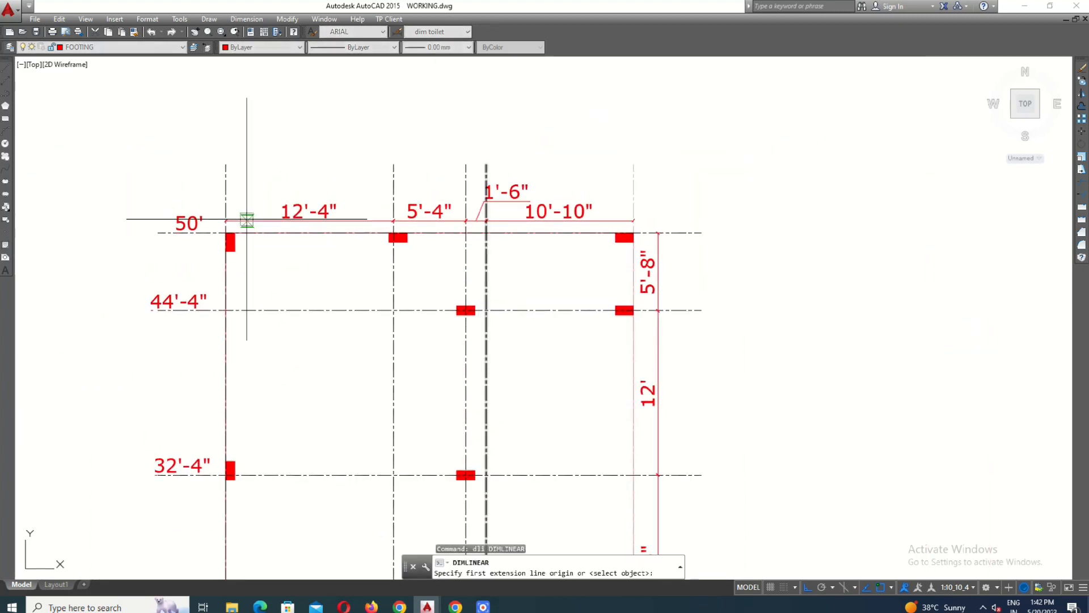
pyautogui.click(226, 221)
pyautogui.scroll(2, 653, 150)
pyautogui.click(633, 220)
pyautogui.scroll(-2, 563, 138)
pyautogui.click(563, 138)
# Step: Add an overall vertical dimension between the top and bottom grid lines, outside the right-hand dimension chain
pyautogui.press('Return')
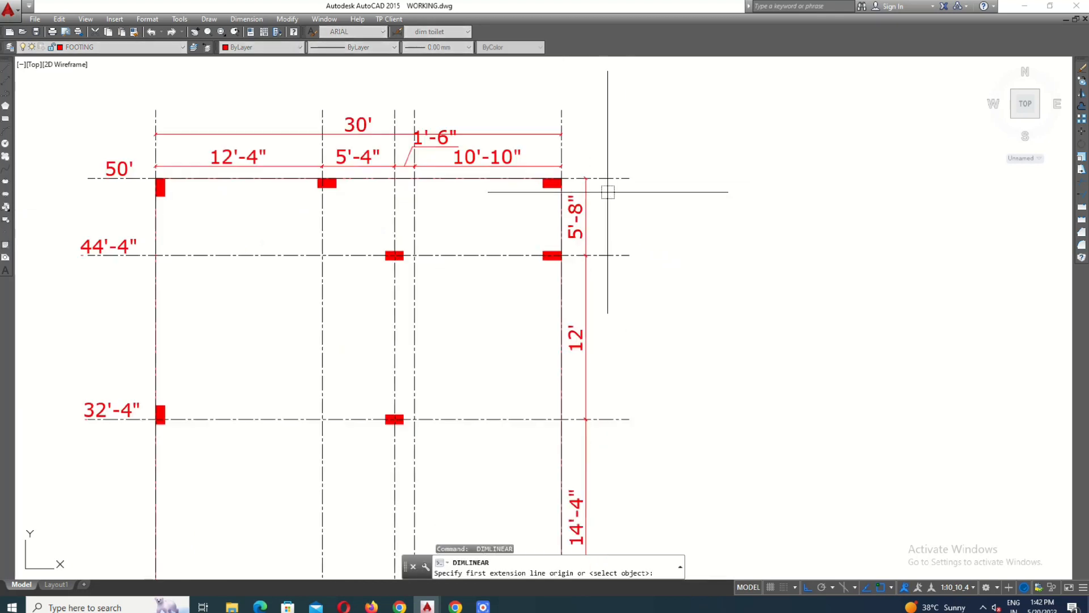
pyautogui.scroll(-3, 608, 200)
pyautogui.click(593, 223)
pyautogui.scroll(3, 601, 438)
pyautogui.click(599, 438)
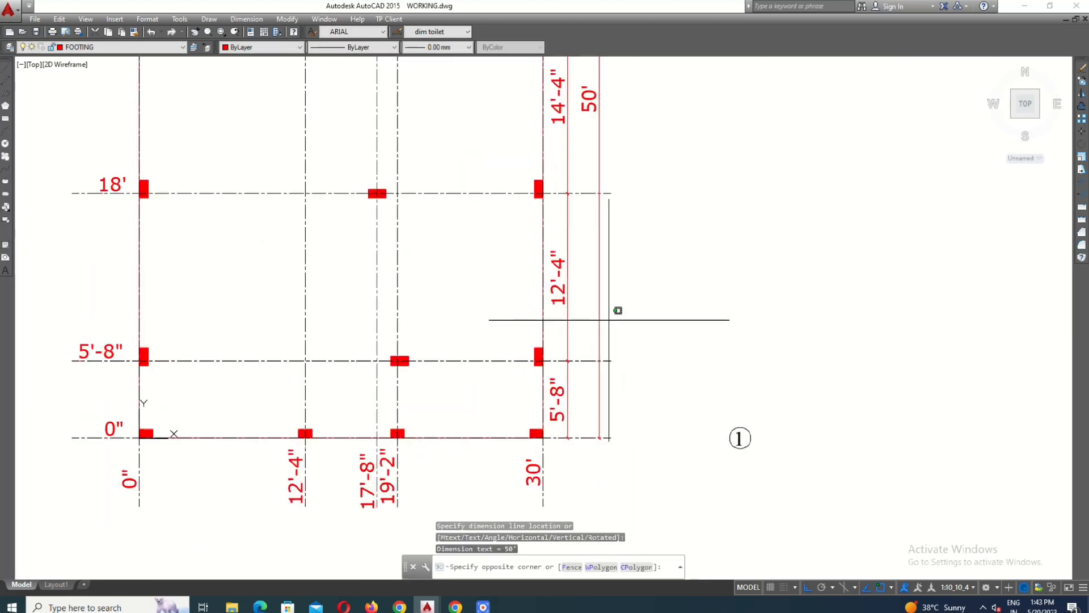
# Step: Assign the overall vertical dimension on the plan's right side to the DIM layer
pyautogui.click(595, 318)
pyautogui.click(119, 47)
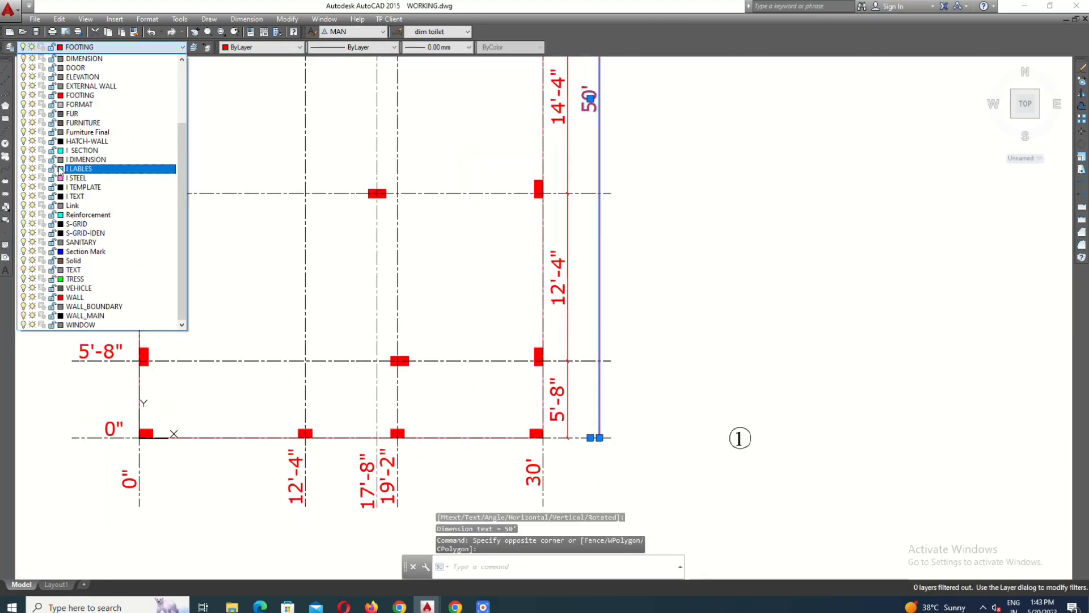
pyautogui.click(70, 132)
pyautogui.press('Escape')
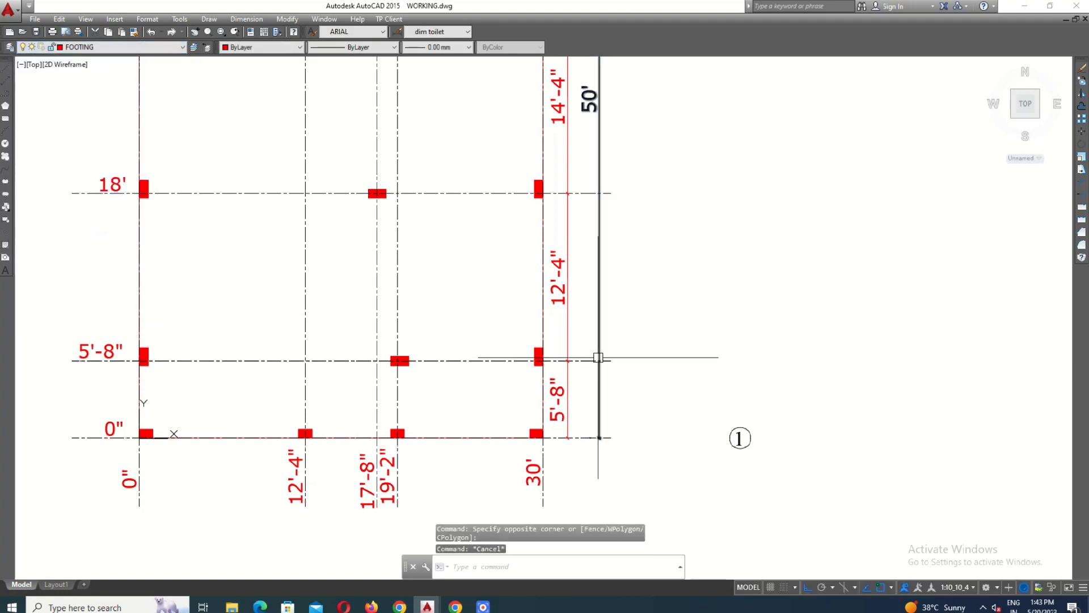
# Step: Match the properties of the overall vertical dimension to the lower dimensions of the right-hand chain
pyautogui.write('ma')
pyautogui.press('Return')
pyautogui.scroll(2, 580, 383)
pyautogui.click(563, 402)
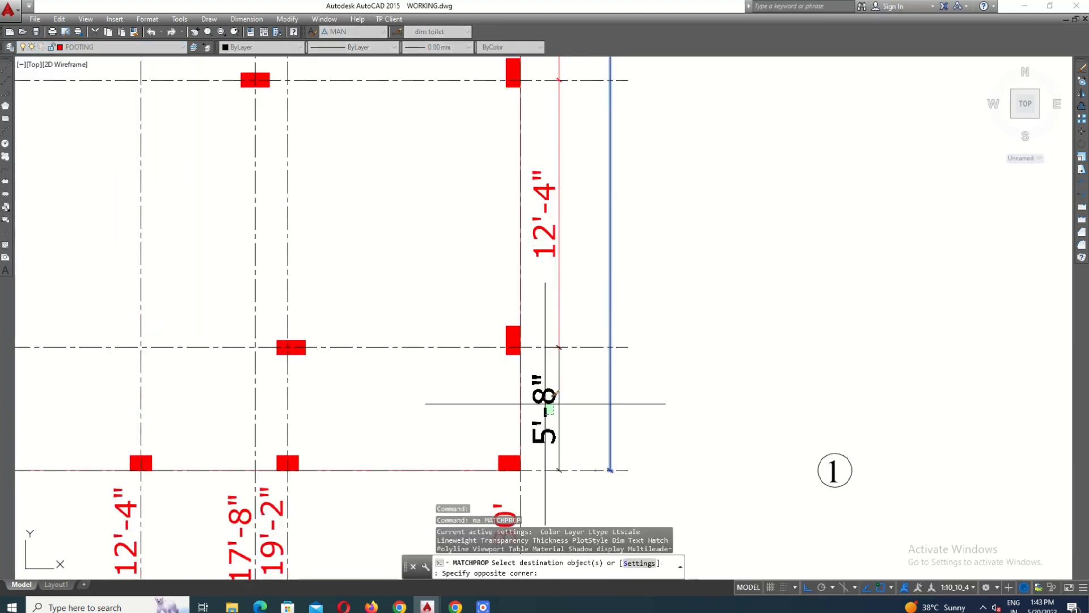
pyautogui.click(560, 284)
pyautogui.scroll(-4, 559, 267)
pyautogui.click(555, 211)
pyautogui.moveTo(533, 63); pyautogui.dragTo(540, 246, button='middle')
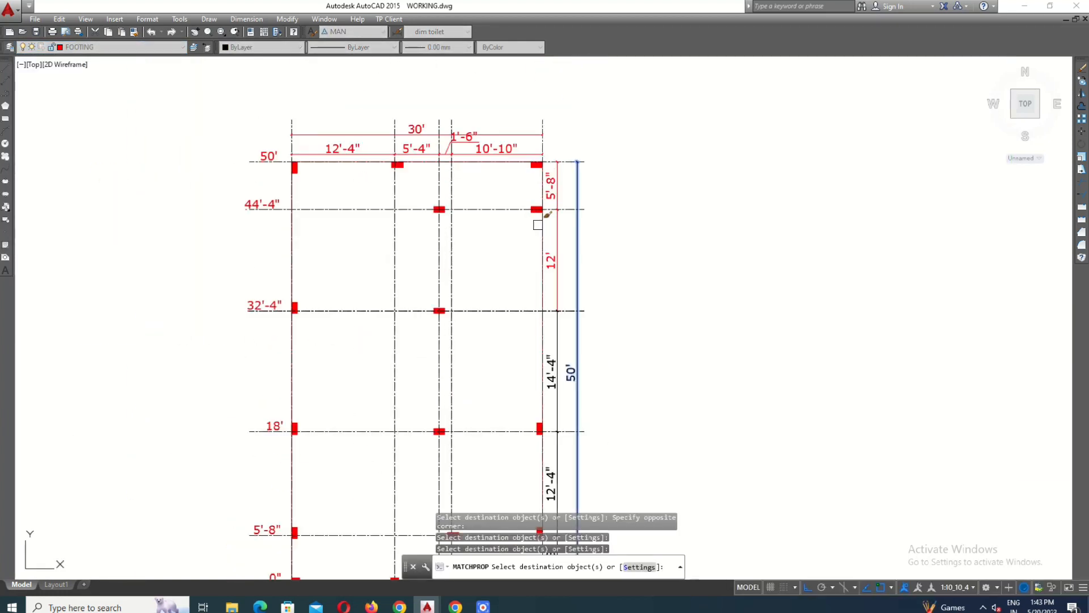
# Step: Match the same properties to the upper dimensions of the right-hand chain and all horizontal dimensions above the plan
pyautogui.click(488, 145)
pyautogui.scroll(4, 489, 145)
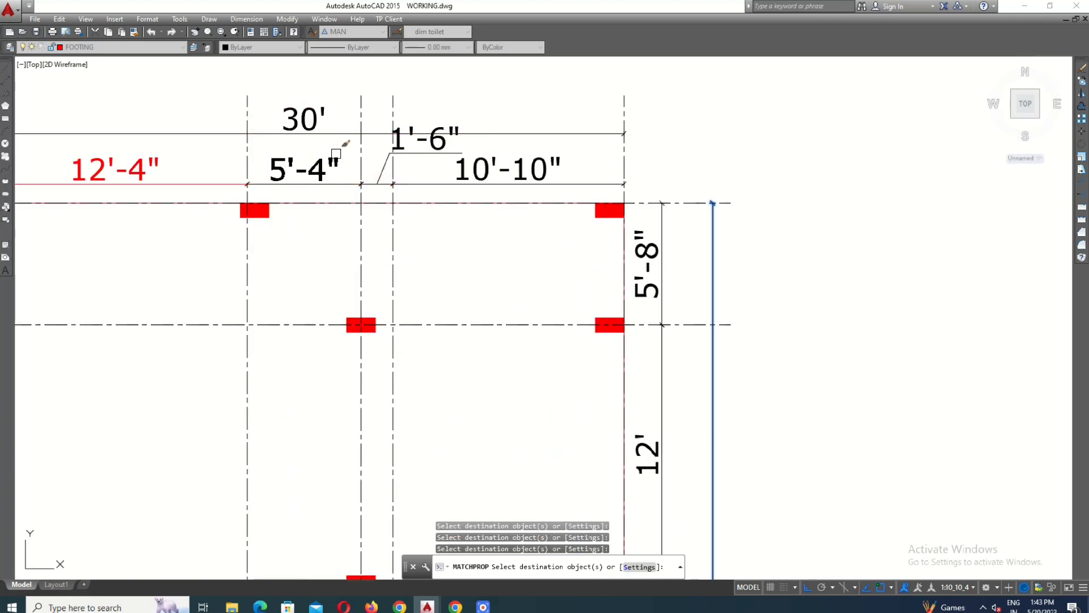
pyautogui.click(187, 173)
pyautogui.scroll(-4, 381, 192)
pyautogui.moveTo(382, 193); pyautogui.dragTo(396, 136, button='middle')
pyautogui.scroll(-2, 397, 136)
pyautogui.press('Escape')
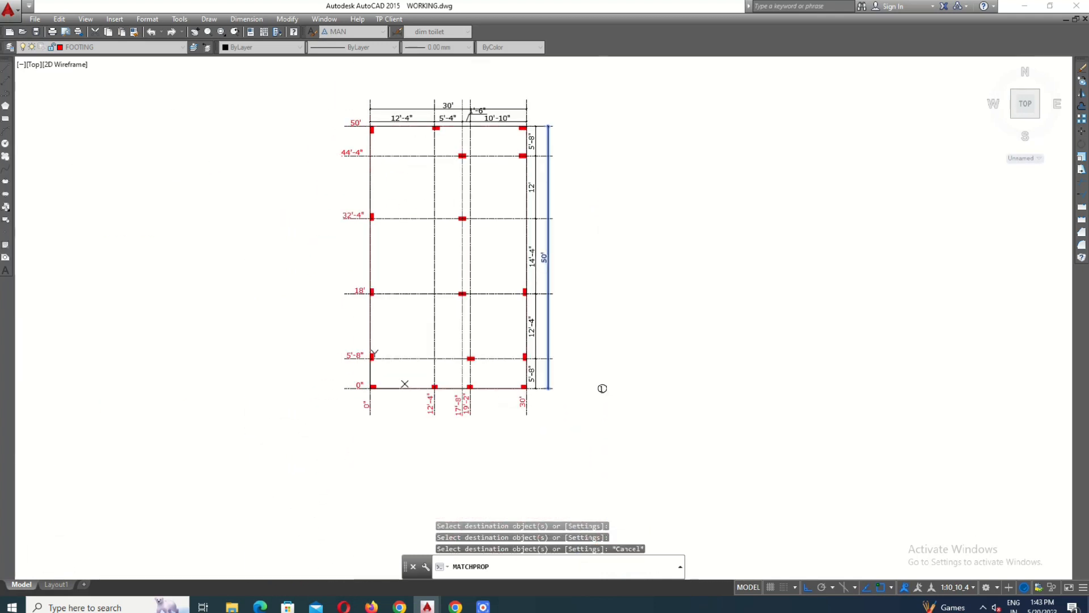
# Step: Reposition the text of the narrow 1'-6" dimension above the horizontal dimension chain
pyautogui.scroll(5, 482, 117)
pyautogui.click(487, 120)
pyautogui.scroll(4, 470, 124)
pyautogui.click(475, 138)
pyautogui.click(438, 163)
pyautogui.scroll(-4, 389, 148)
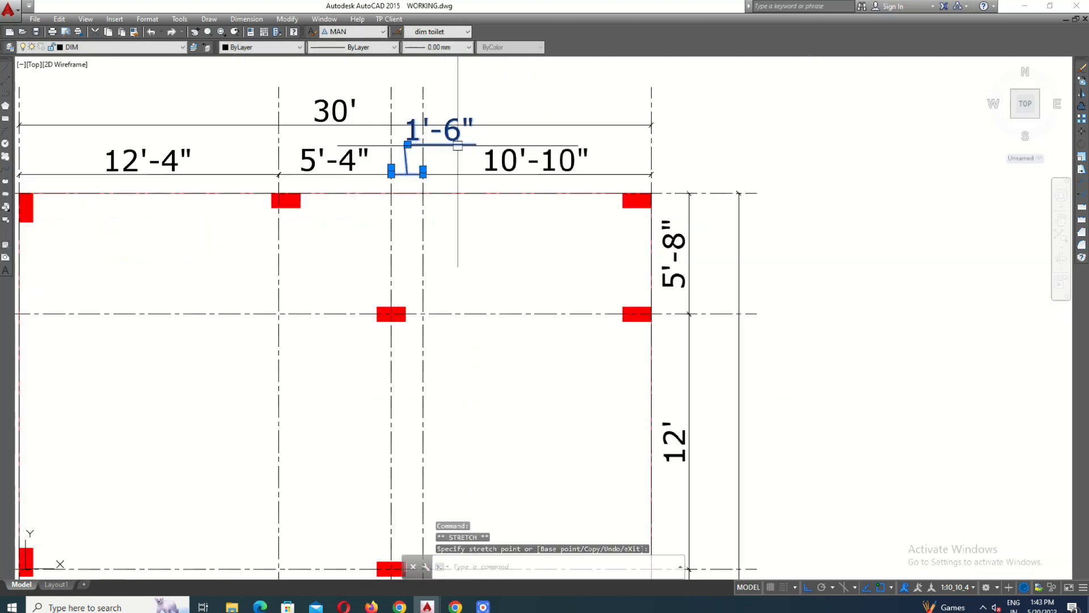
pyautogui.press('Escape')
pyautogui.click(501, 133)
pyautogui.click(491, 117)
pyautogui.click(651, 124)
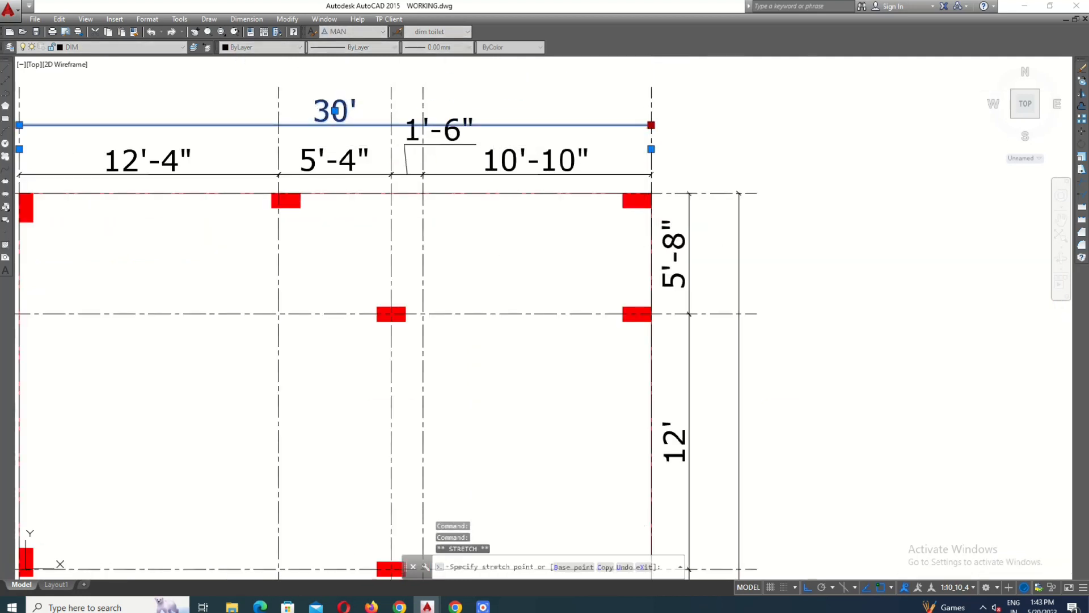
pyautogui.press('Escape')
pyautogui.scroll(-4, 453, 137)
pyautogui.moveTo(699, 520); pyautogui.dragTo(645, 377, button='middle')
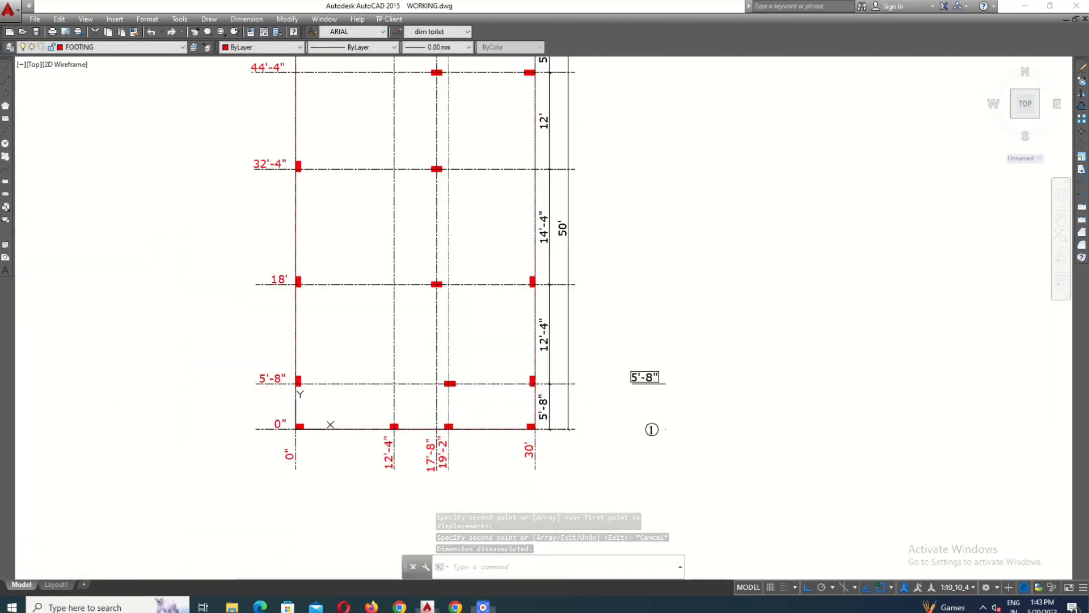
pyautogui.click(644, 377)
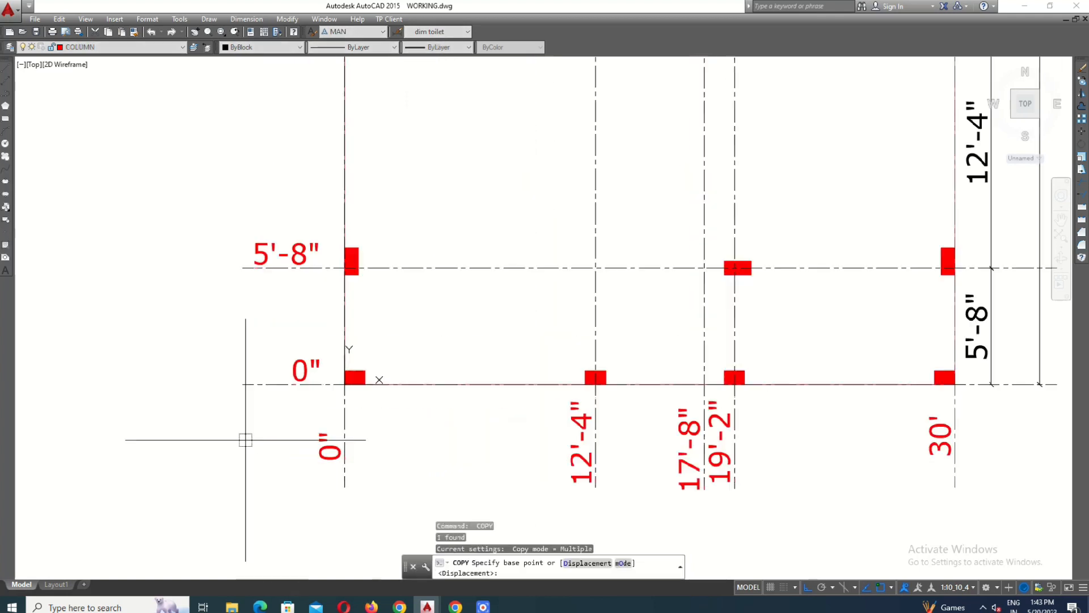
pyautogui.press('Escape')
pyautogui.scroll(-2, 386, 376)
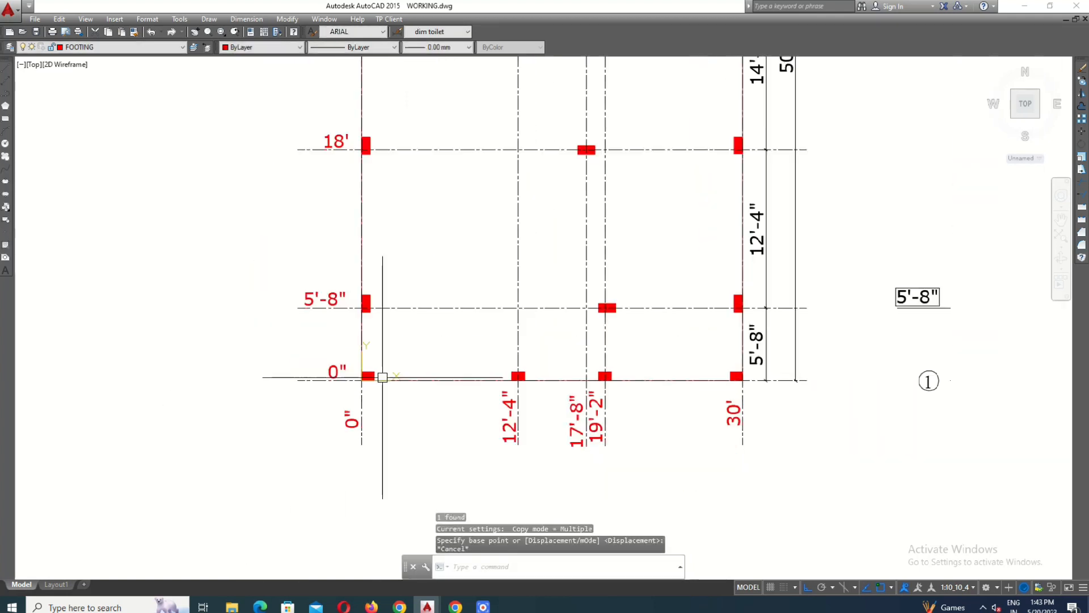
# Step: Match the properties of the framed 5'-8" sample dimension to the ordinate dimensions along the plan's left side
pyautogui.moveTo(937, 302); pyautogui.dragTo(703, 323, button='middle')
pyautogui.scroll(2, 703, 323)
pyautogui.click(711, 323)
pyautogui.write('ma')
pyautogui.press('Return')
pyautogui.scroll(-5, 727, 322)
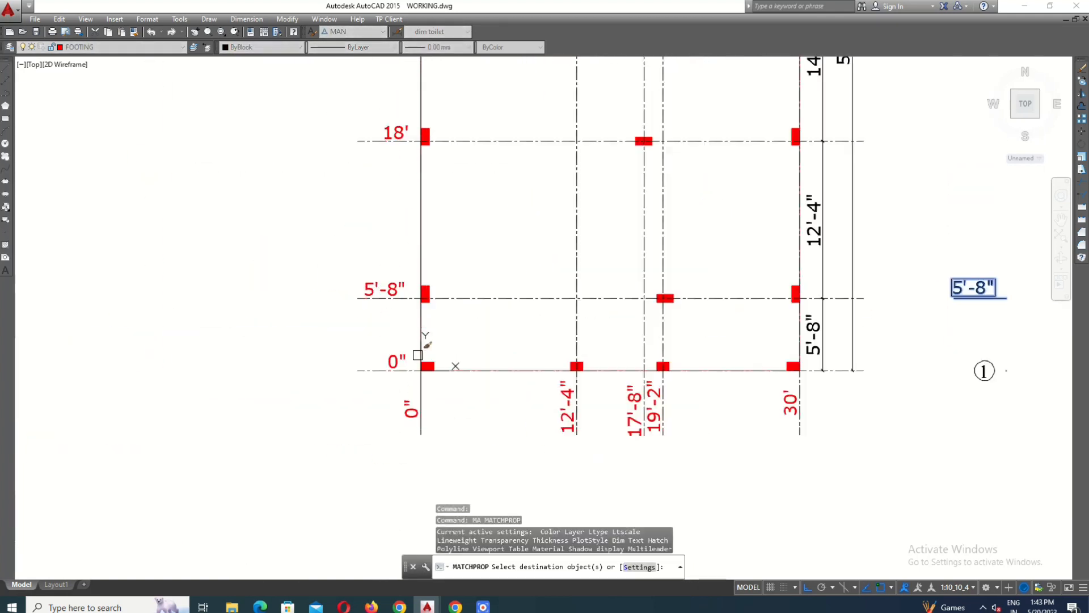
pyautogui.click(400, 359)
pyautogui.click(389, 284)
pyautogui.moveTo(397, 135); pyautogui.dragTo(436, 488, button='middle')
pyautogui.click(434, 316)
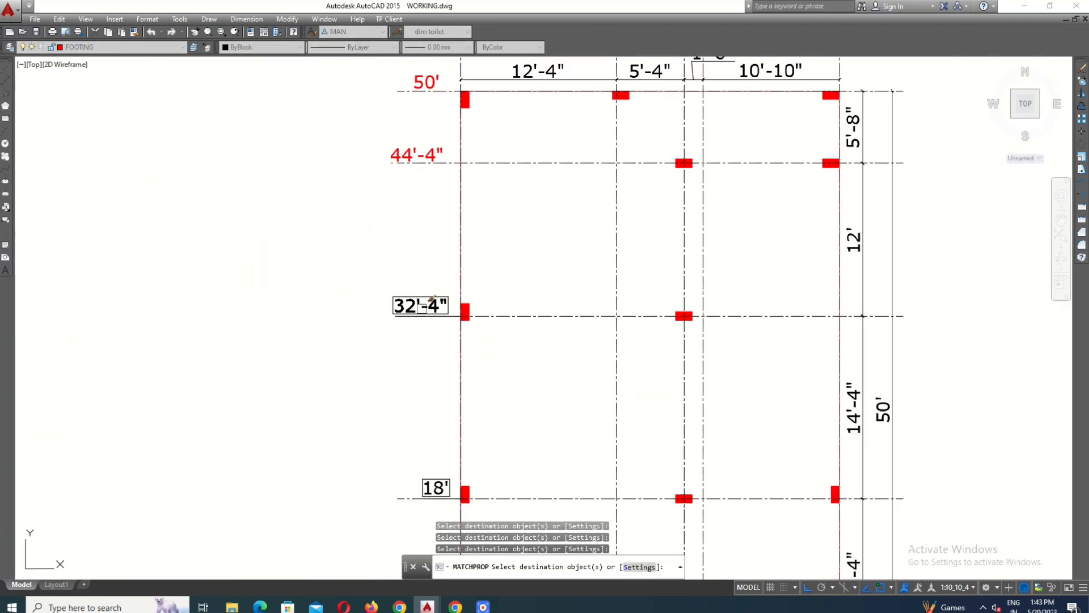
pyautogui.moveTo(424, 162); pyautogui.dragTo(426, 338, button='middle')
# Step: Match the same framed dimension style to the 0", 12'-4", 17'-8", 19'-2" and 30' ordinate dimensions below the plan
pyautogui.scroll(-4, 429, 261)
pyautogui.scroll(5, 449, 499)
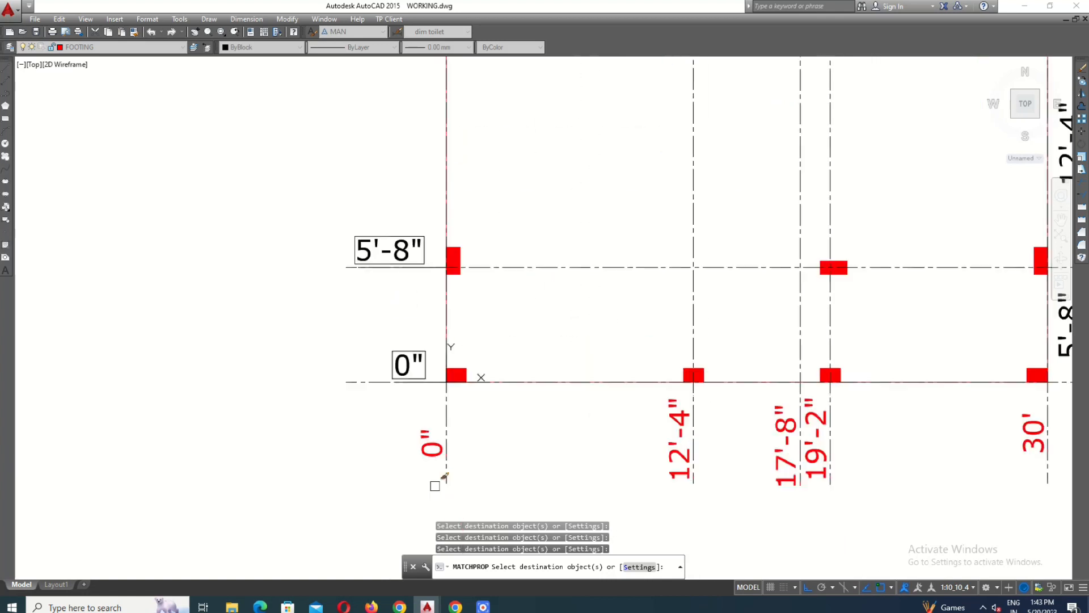
pyautogui.scroll(2, 466, 510)
pyautogui.scroll(-2, 545, 383)
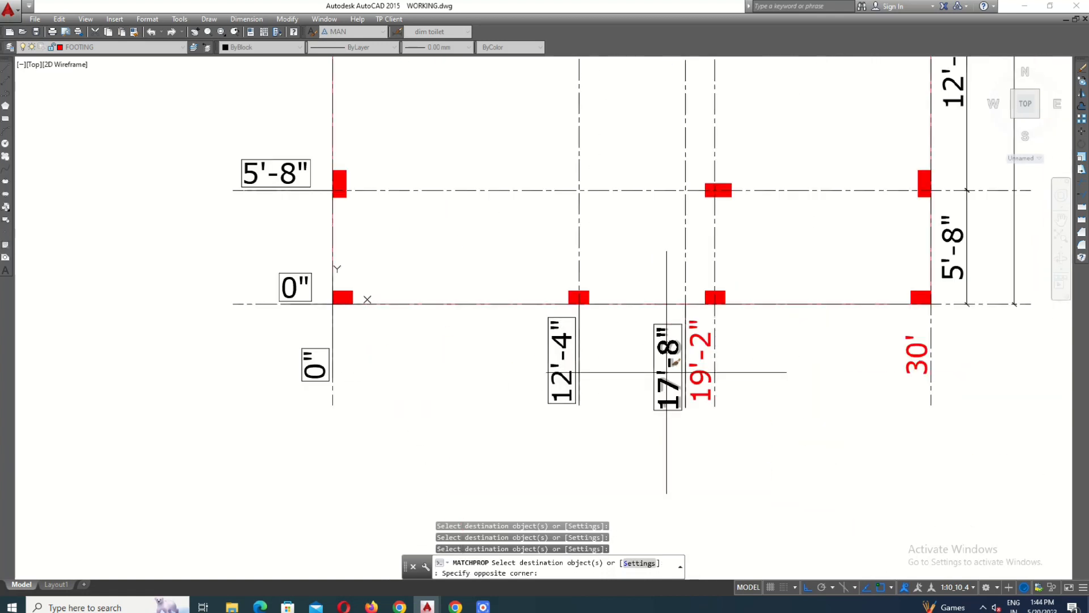
pyautogui.click(714, 372)
pyautogui.click(899, 356)
pyautogui.scroll(-6, 899, 355)
pyautogui.press('Escape')
pyautogui.press('Escape')
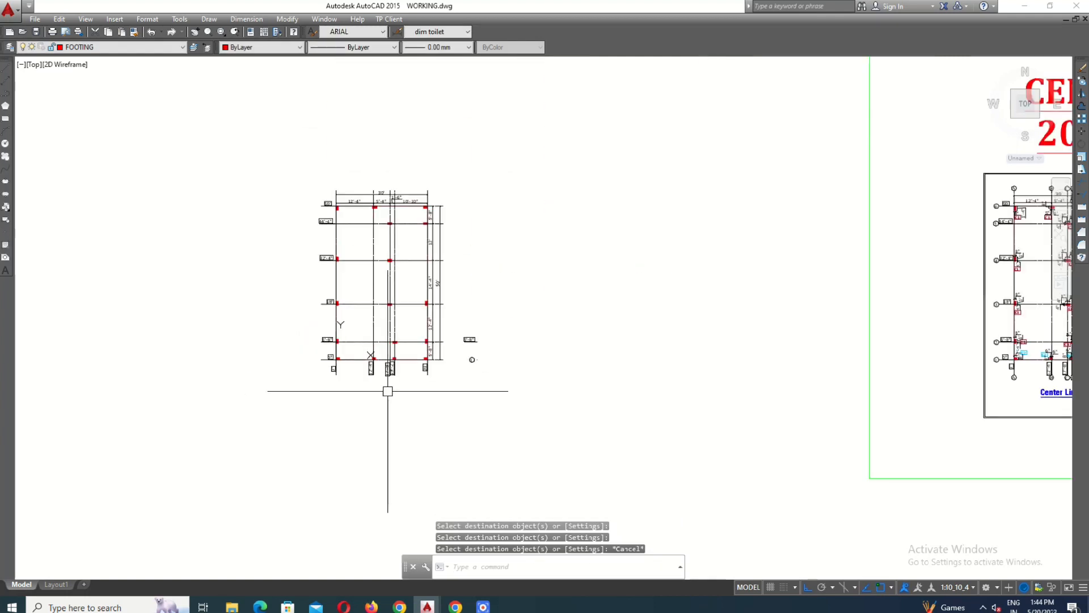
# Step: Copy the sample grid bubble 1 by its right quadrant to the left ends of the 0" and 5'-8" horizontal grid lines
pyautogui.scroll(7, 461, 360)
pyautogui.click(488, 367)
pyautogui.click(427, 263)
pyautogui.write('c')
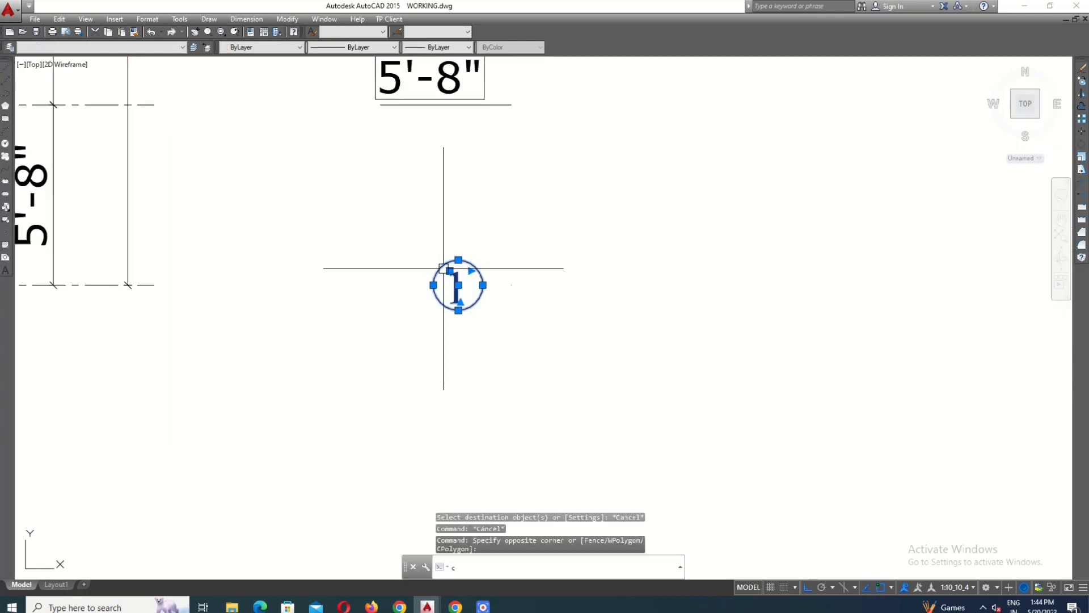
pyautogui.write('o')
pyautogui.press('Return')
pyautogui.click(483, 285)
pyautogui.scroll(-5, 260, 318)
pyautogui.scroll(8, 156, 284)
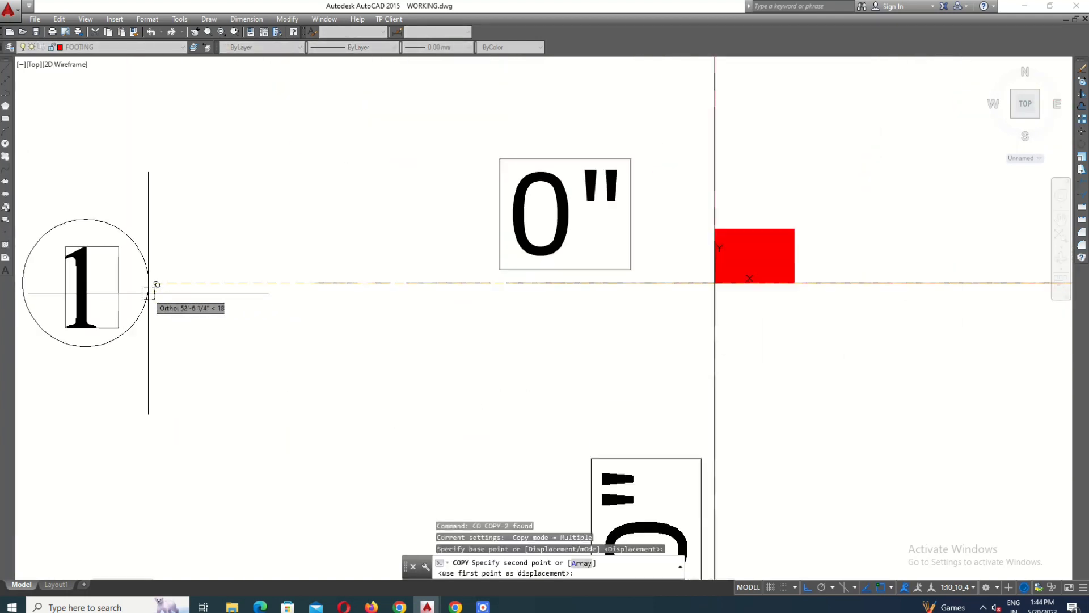
pyautogui.click(316, 281)
pyautogui.scroll(-5, 358, 238)
pyautogui.scroll(6, 347, 279)
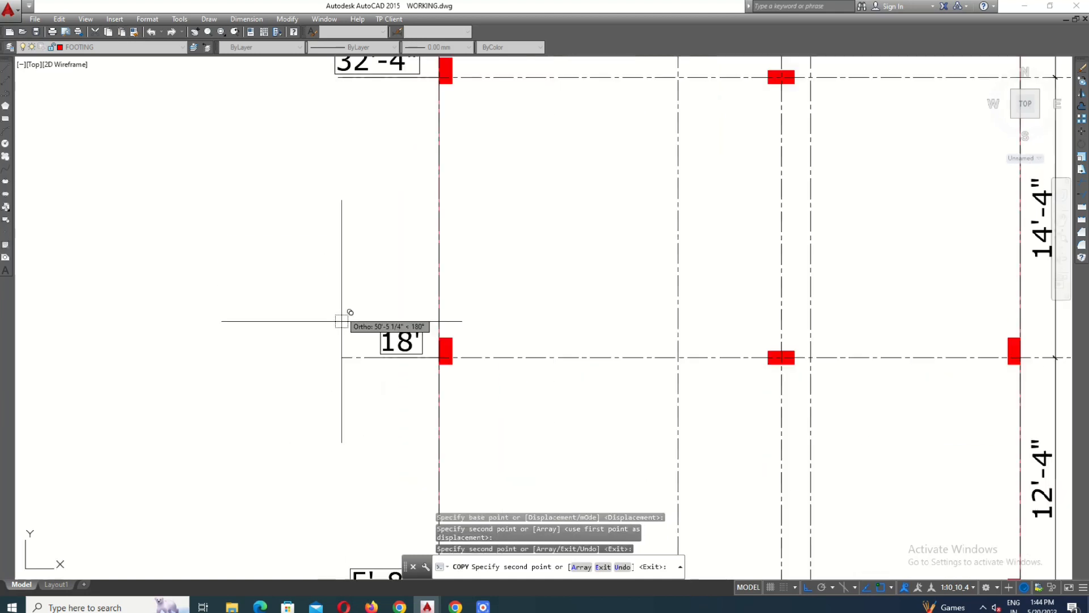
# Step: Place further bubble copies at the left ends of the 18', 32'-4", 44'-4" and 50' grid lines
pyautogui.scroll(-5, 336, 364)
pyautogui.scroll(6, 335, 440)
pyautogui.click(333, 337)
pyautogui.scroll(-5, 333, 337)
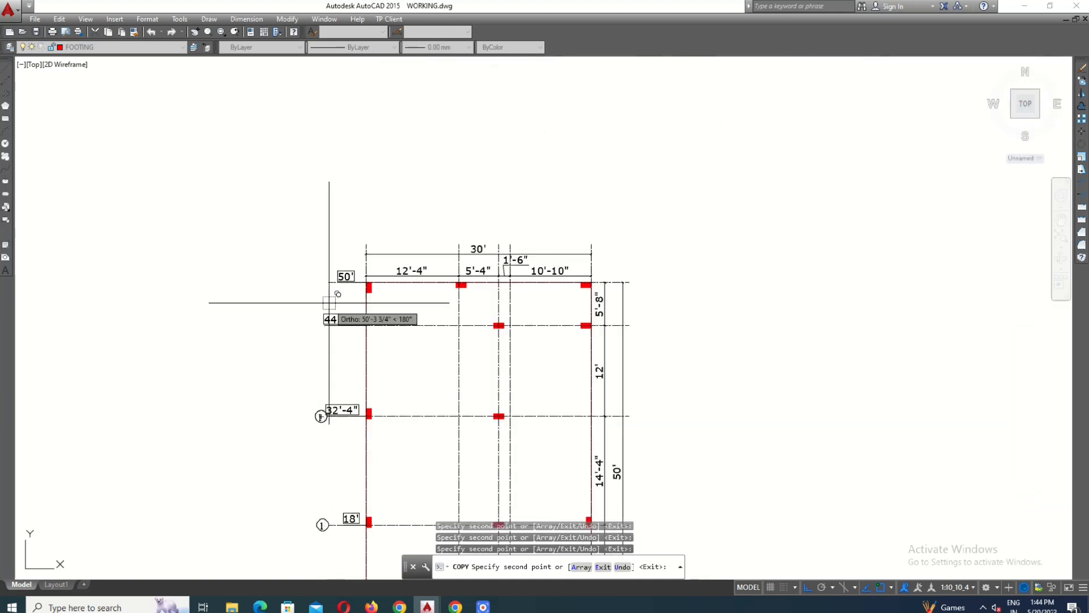
pyautogui.scroll(6, 333, 294)
pyautogui.click(316, 358)
pyautogui.scroll(-5, 316, 359)
pyautogui.scroll(6, 346, 318)
pyautogui.scroll(-6, 357, 351)
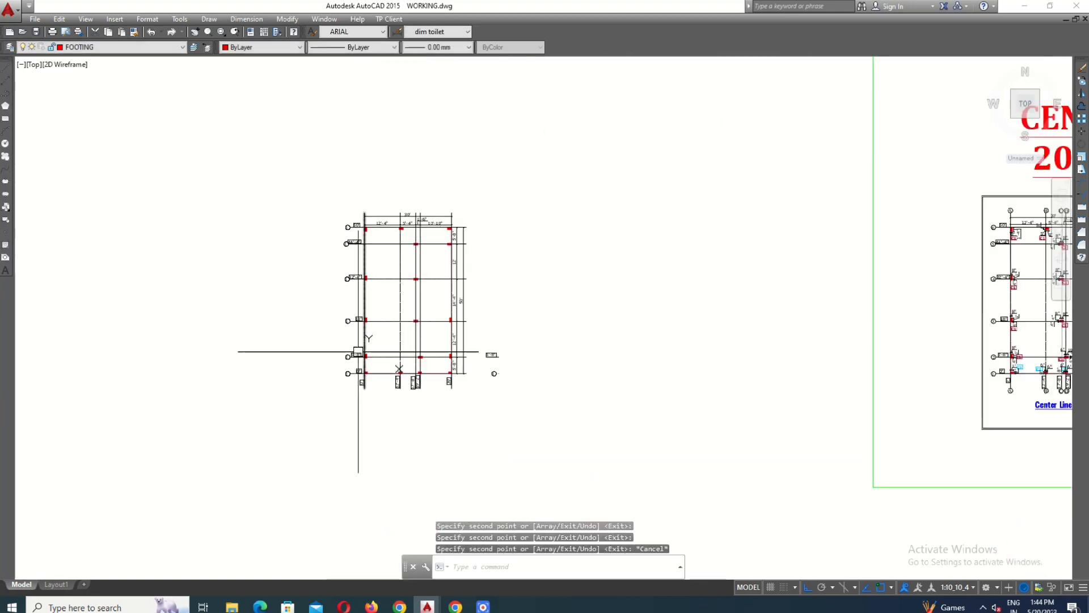
# Step: Renumber the left grid bubbles at 5'-8" and 18' as 2 and 3
pyautogui.scroll(6, 333, 325)
pyautogui.press('Escape')
pyautogui.scroll(5, 348, 249)
pyautogui.doubleClick(335, 332)
pyautogui.moveTo(335, 332); pyautogui.dragTo(313, 346)
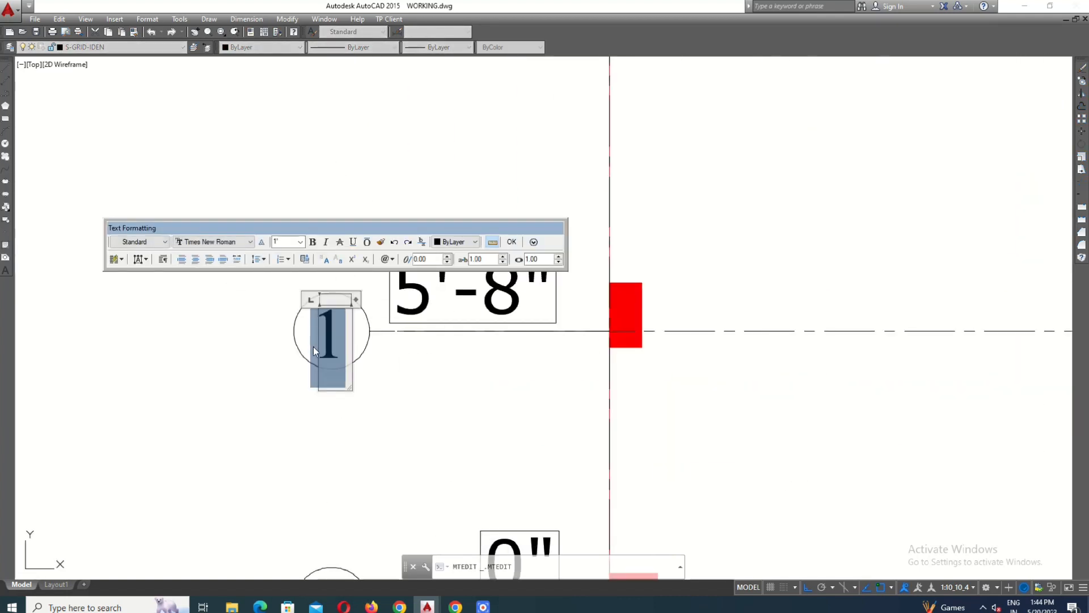
pyautogui.write('2')
pyautogui.click(379, 457)
pyautogui.scroll(-6, 379, 456)
pyautogui.scroll(4, 351, 259)
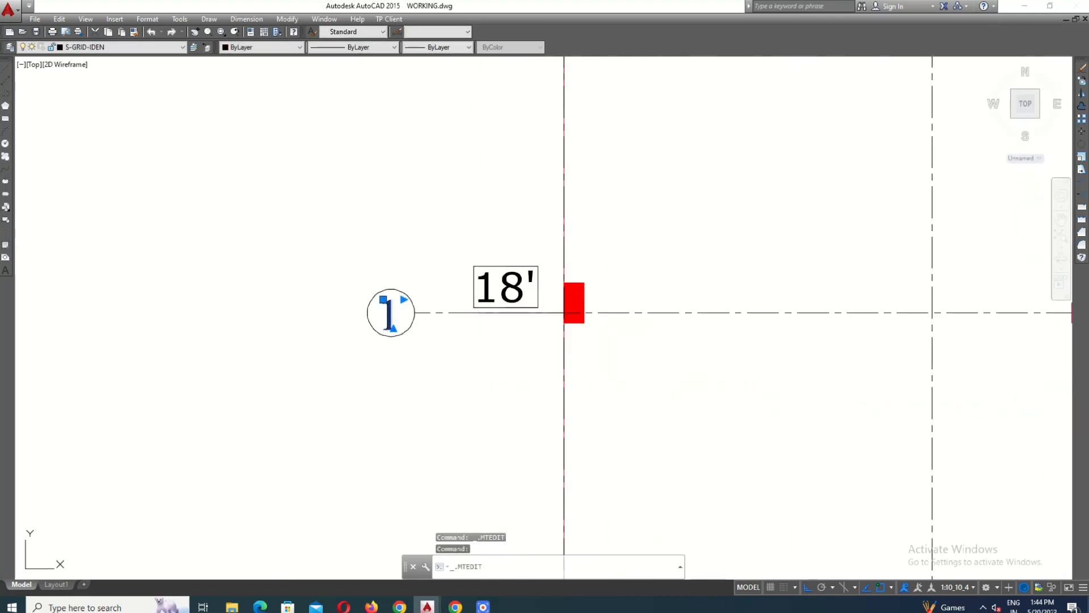
pyautogui.doubleClick(380, 318)
pyautogui.click(430, 394)
# Step: Renumber the left grid bubbles at 32'-4" and 44'-4" as 4 and 5
pyautogui.scroll(-5, 430, 394)
pyautogui.scroll(5, 405, 250)
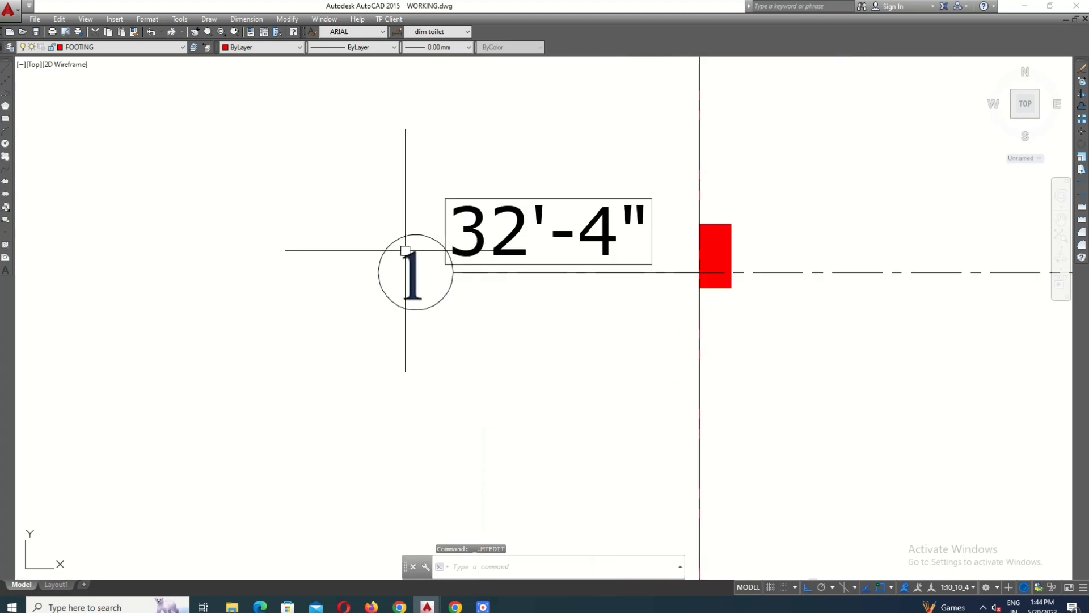
pyautogui.doubleClick(412, 276)
pyautogui.moveTo(432, 304); pyautogui.dragTo(413, 290)
pyautogui.write('4')
pyautogui.click(410, 407)
pyautogui.scroll(-5, 410, 407)
pyautogui.scroll(5, 406, 139)
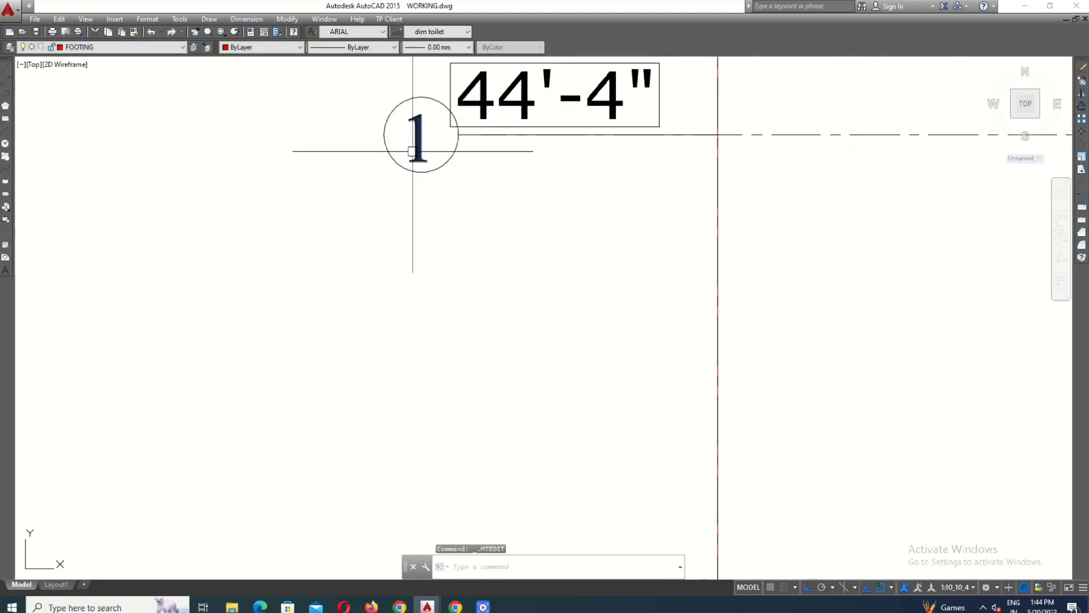
pyautogui.doubleClick(413, 151)
pyautogui.click(427, 297)
# Step: Copy grid bubble 1 by its top quadrant to the lower end of the 0" vertical grid line
pyautogui.scroll(-5, 427, 297)
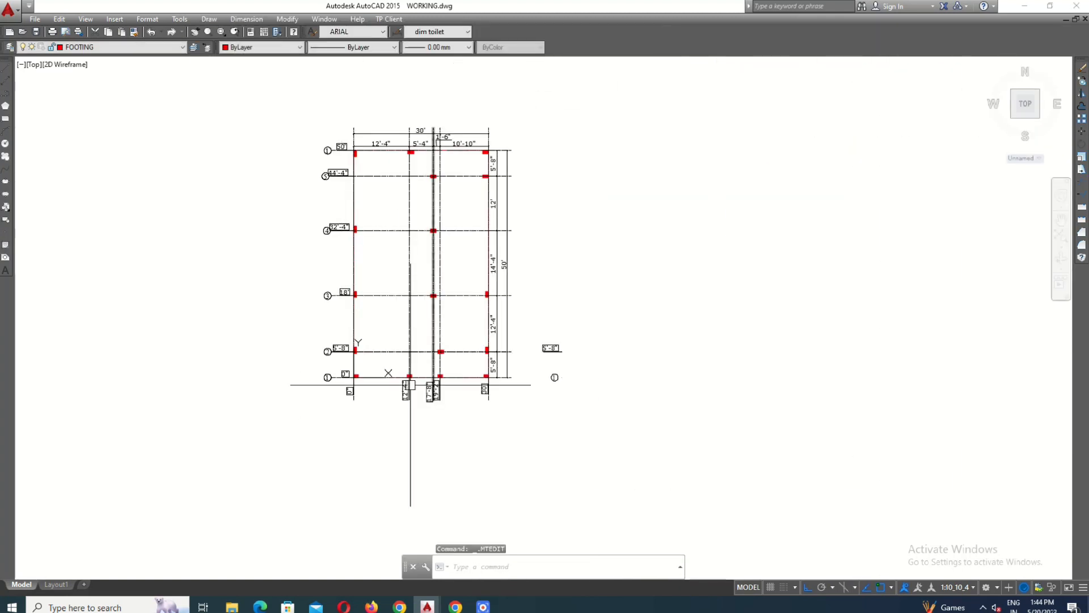
pyautogui.scroll(5, 304, 383)
pyautogui.click(234, 332)
pyautogui.write('c')
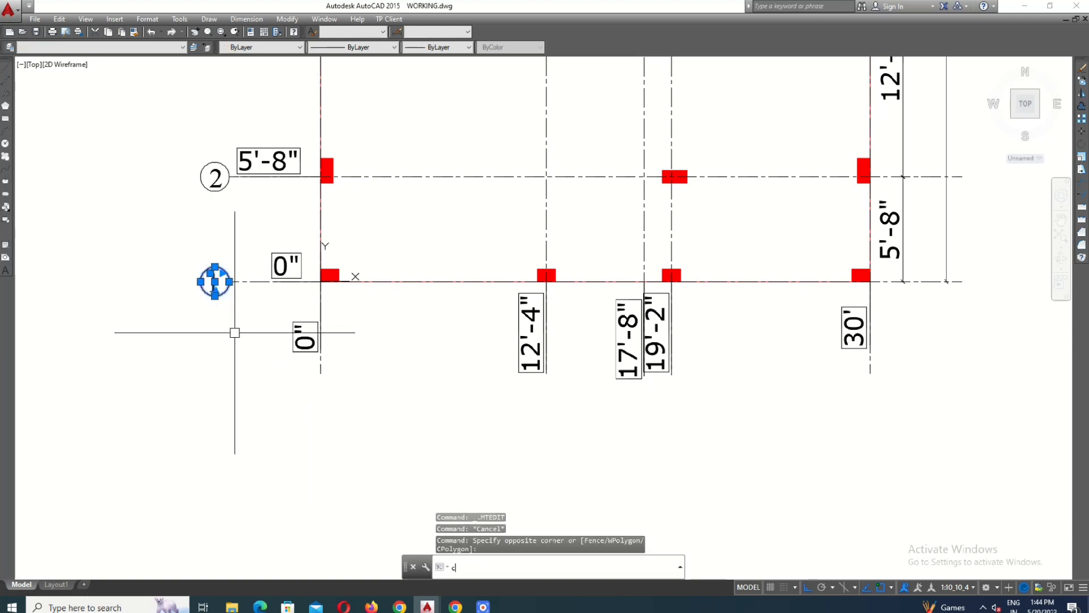
pyautogui.write('o')
pyautogui.scroll(2, 221, 272)
pyautogui.click(211, 265)
pyautogui.scroll(-2, 353, 229)
pyautogui.scroll(2, 356, 395)
pyautogui.click(380, 330)
pyautogui.press('Escape')
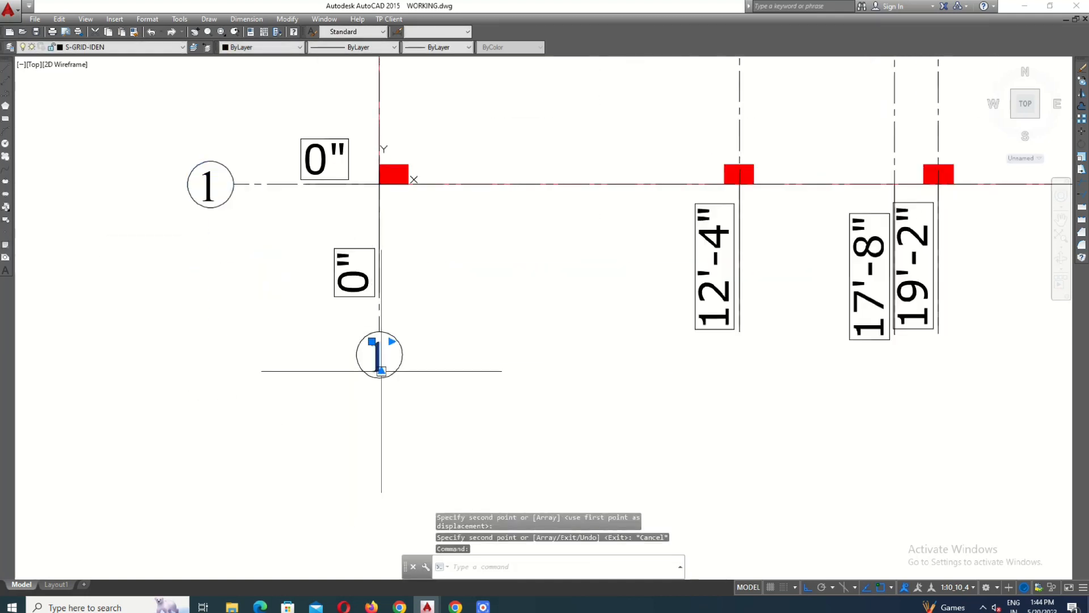
# Step: Change the label of the bubble below the 0" vertical grid line to A
pyautogui.scroll(2, 381, 371)
pyautogui.doubleClick(381, 371)
pyautogui.write('a')
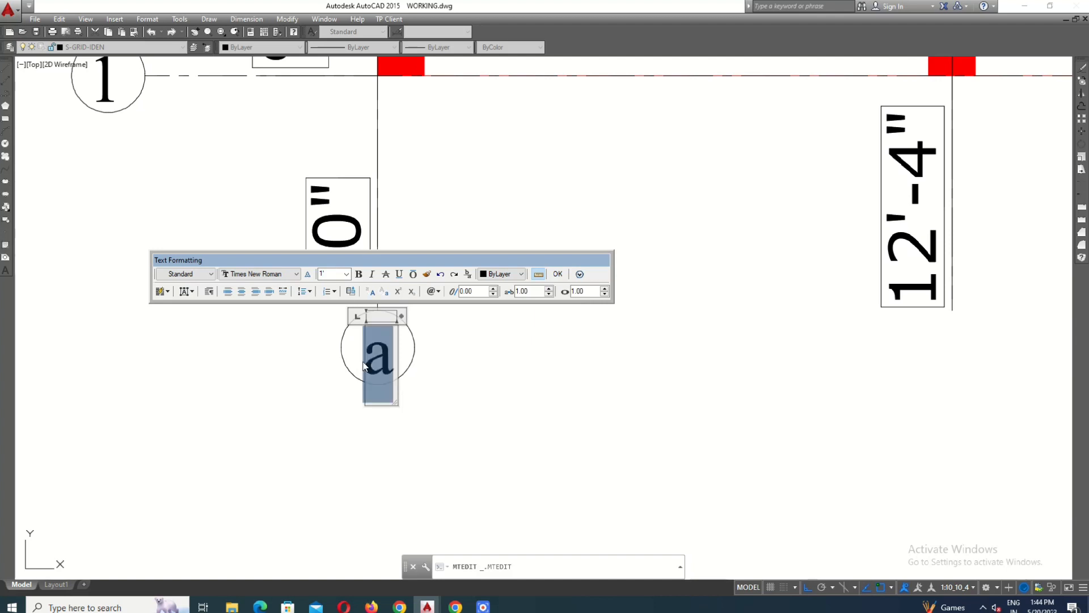
pyautogui.click(482, 423)
# Step: Move the letter A to the centre of its grid bubble
pyautogui.scroll(2, 386, 374)
pyautogui.click(384, 358)
pyautogui.click(372, 347)
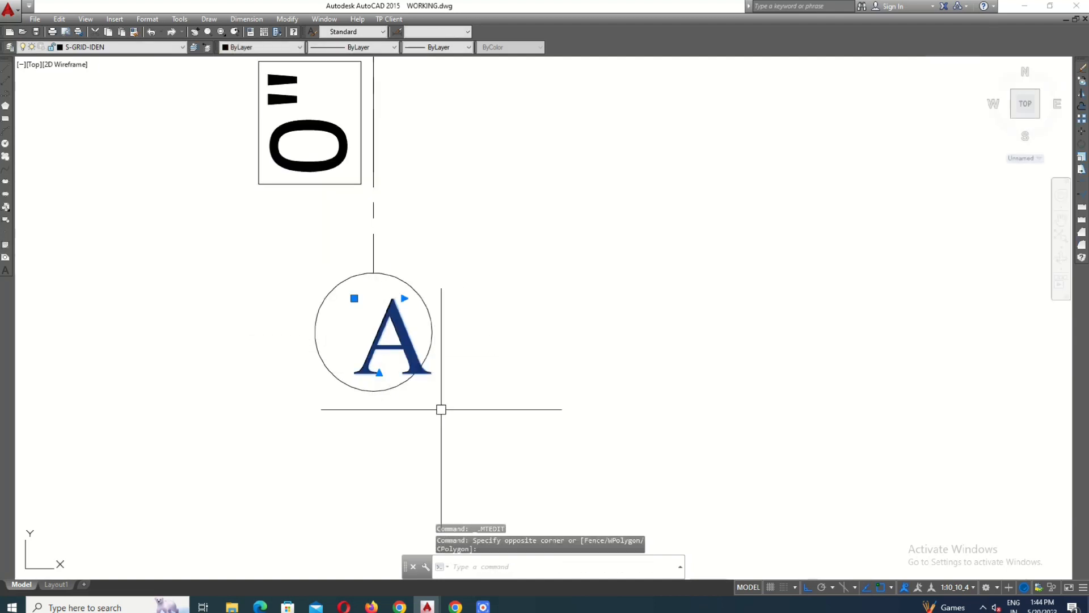
pyautogui.write('m')
pyautogui.click(475, 401)
pyautogui.click(457, 401)
pyautogui.click(465, 413)
# Step: Copy bubble A to the lower ends of the 12'-4", 17'-8", 19'-2" and 30' vertical grid lines
pyautogui.click(372, 350)
pyautogui.write('co')
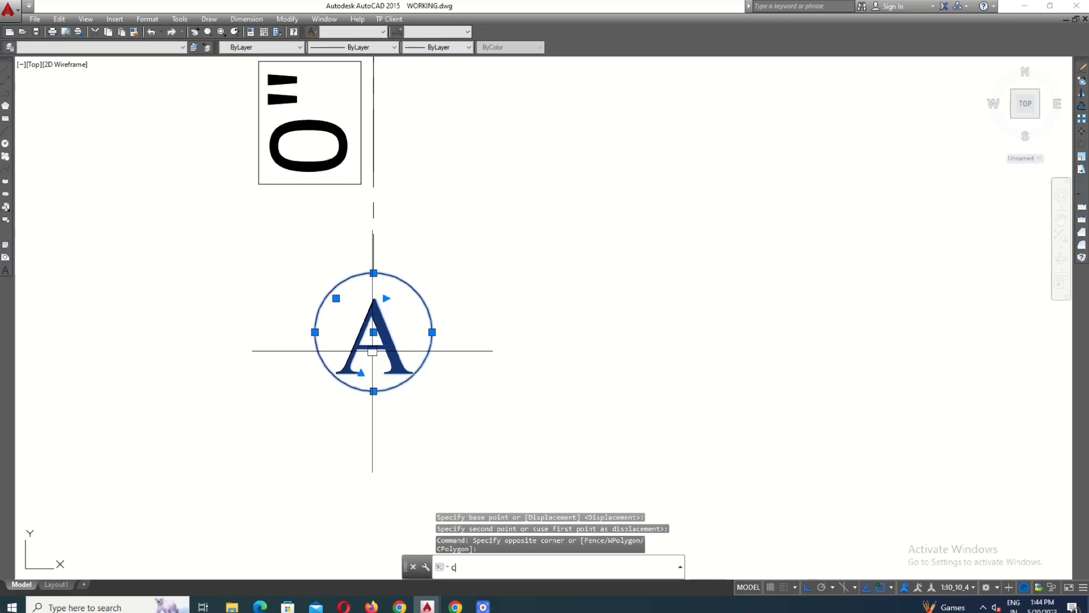
pyautogui.click(373, 332)
pyautogui.scroll(-2, 474, 323)
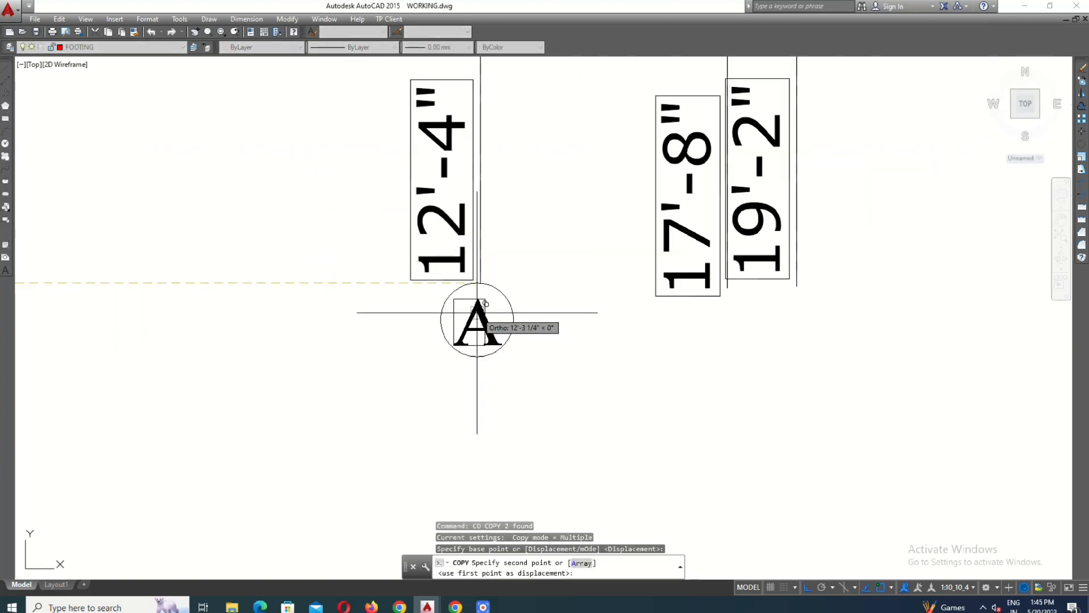
pyautogui.scroll(4, 731, 288)
pyautogui.click(722, 282)
pyautogui.click(925, 300)
pyautogui.scroll(-4, 298, 347)
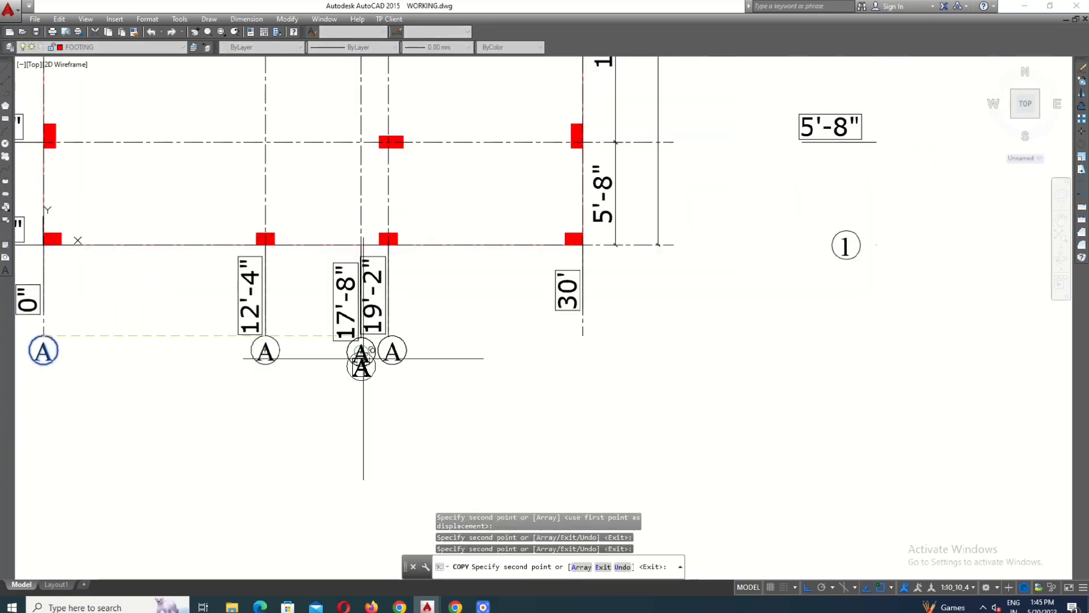
pyautogui.scroll(2, 593, 334)
pyautogui.click(559, 332)
pyautogui.press('Escape')
# Step: Relabel the bubbles below the 12'-4" and 17'-8" grid lines as B and C
pyautogui.scroll(-2, 272, 348)
pyautogui.scroll(4, 255, 352)
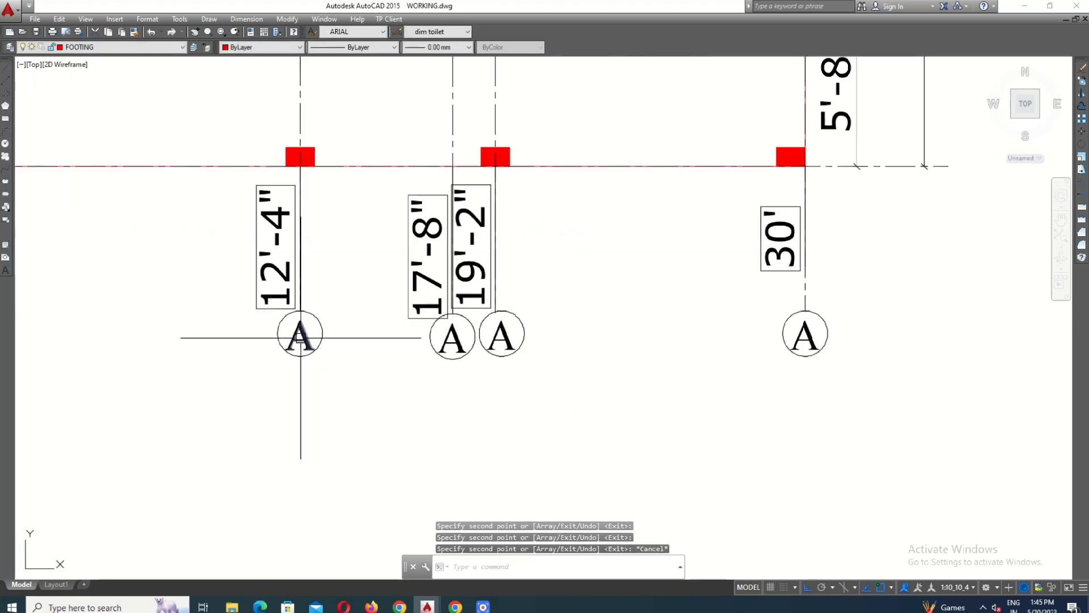
pyautogui.scroll(-2, 252, 352)
pyautogui.doubleClick(437, 347)
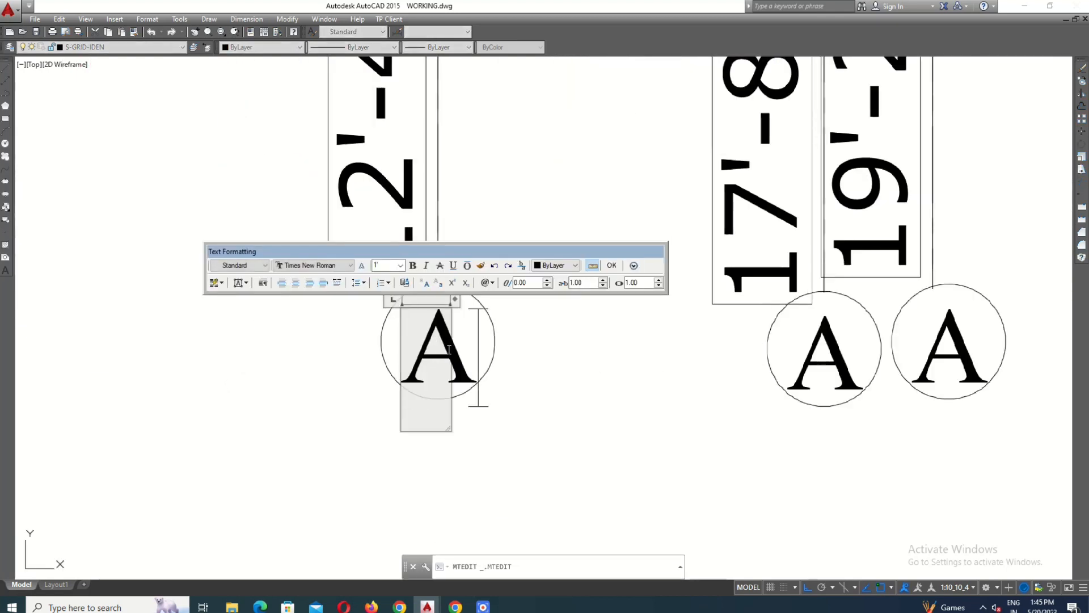
pyautogui.write('B')
pyautogui.scroll(-2, 278, 431)
pyautogui.scroll(3, 502, 382)
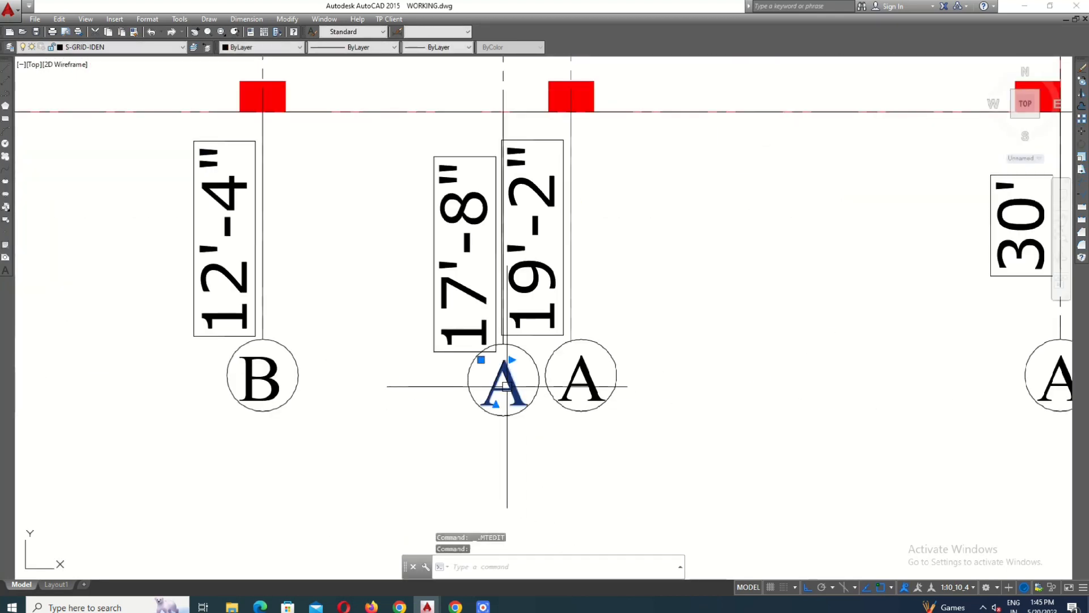
pyautogui.doubleClick(502, 381)
pyautogui.write('C')
pyautogui.click(589, 430)
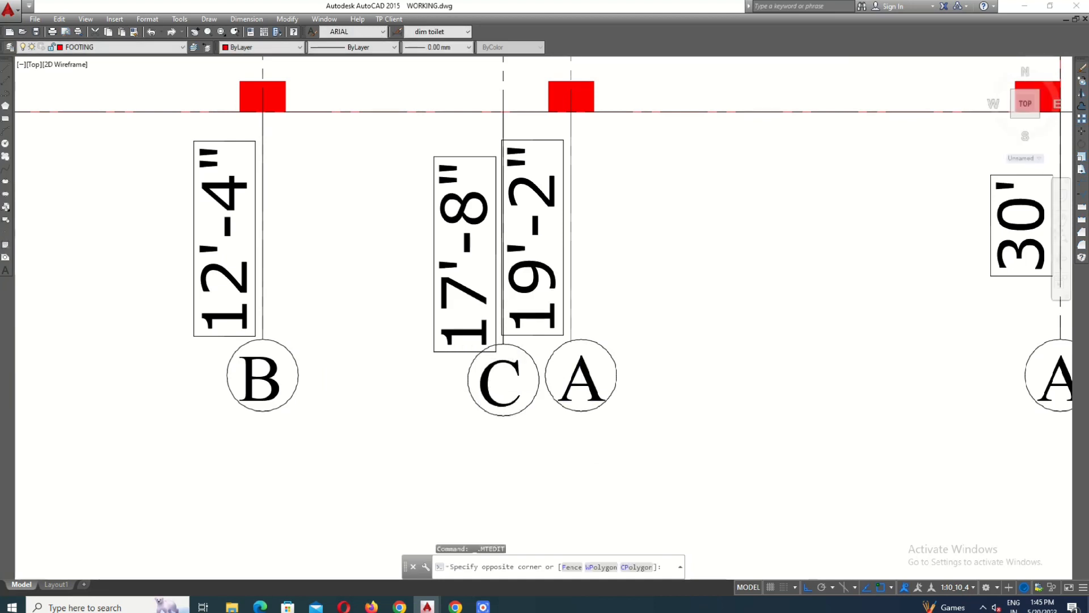
# Step: Relabel the bubble below the 19'-2" grid line as D
pyautogui.click(583, 384)
pyautogui.scroll(2, 584, 384)
pyautogui.doubleClick(578, 374)
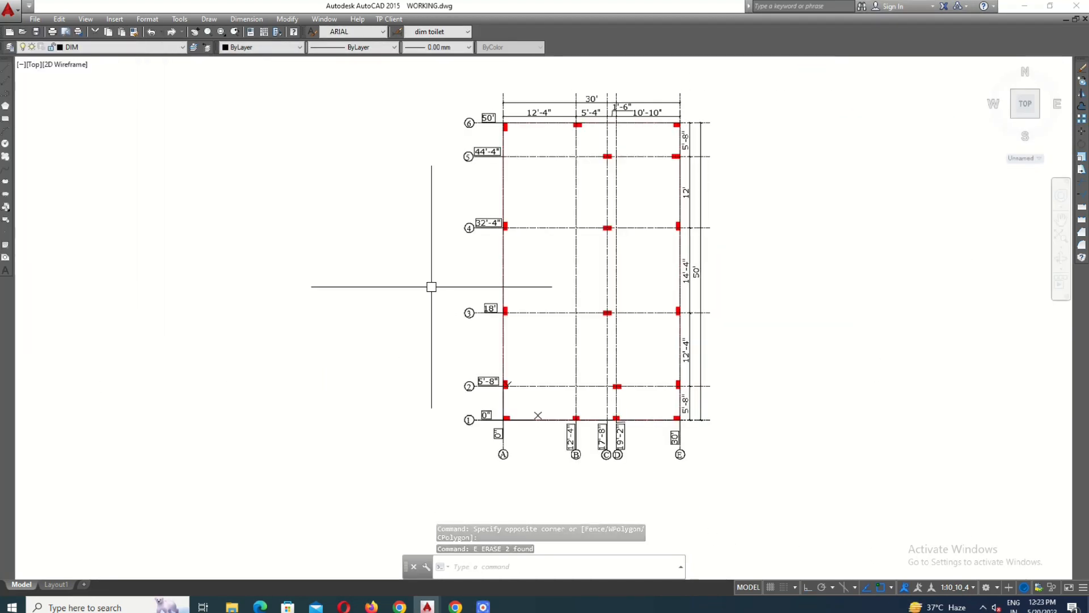
# Step: Copy the numbered bubbles 1 to 6 from the plan's left side to the right ends of the horizontal grid lines
pyautogui.click(431, 102)
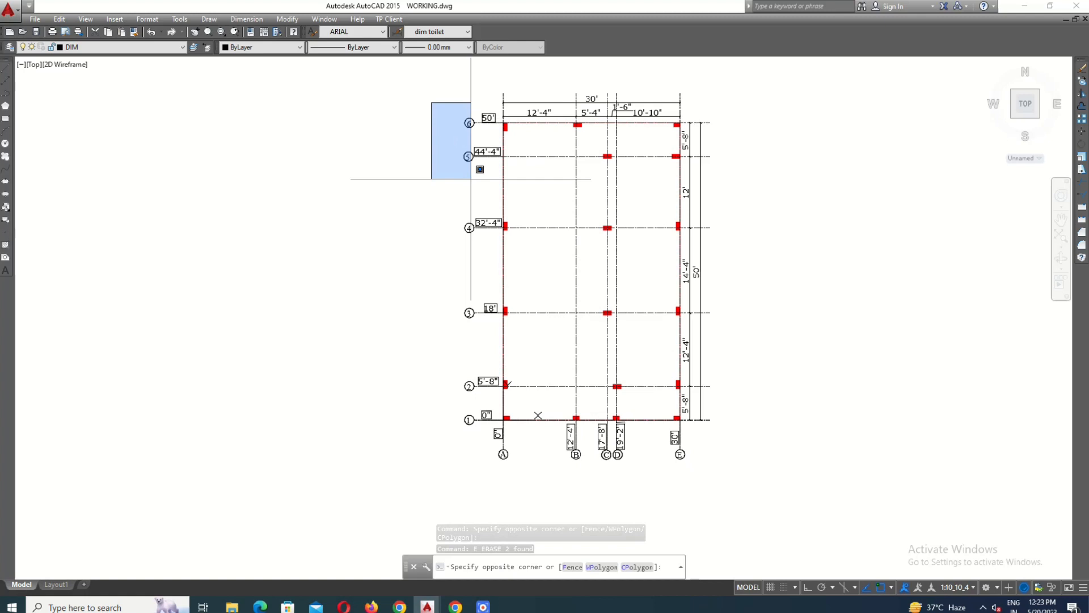
pyautogui.click(475, 426)
pyautogui.scroll(5, 475, 426)
pyautogui.press('Return')
pyautogui.scroll(4, 434, 373)
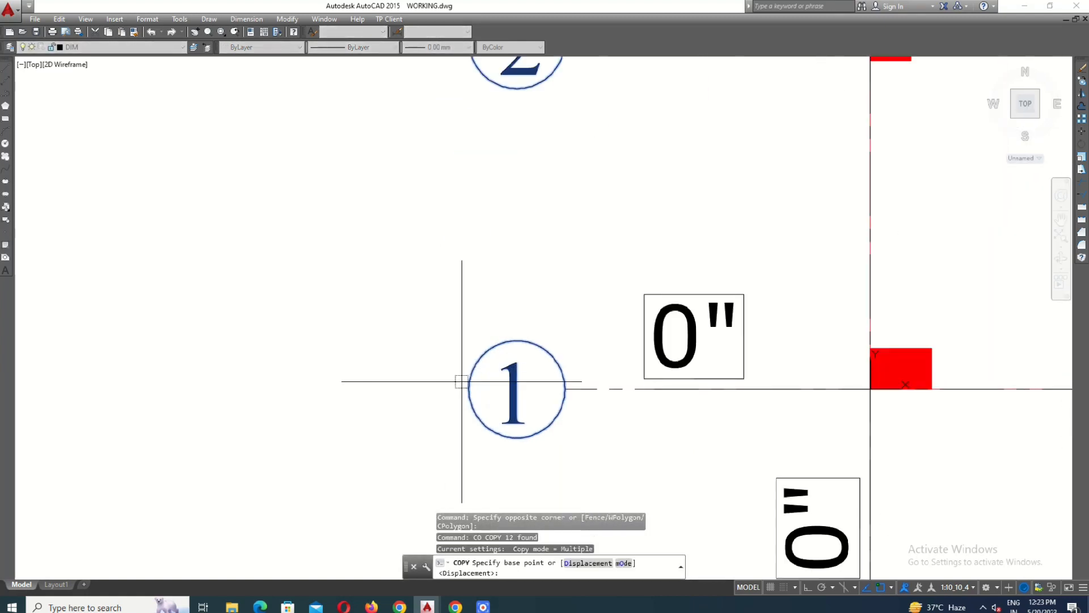
pyautogui.click(467, 389)
pyautogui.scroll(-8, 315, 354)
pyautogui.moveTo(754, 361); pyautogui.dragTo(584, 372, button='middle')
pyautogui.scroll(2, 584, 373)
pyautogui.scroll(4, 535, 372)
pyautogui.press('Escape')
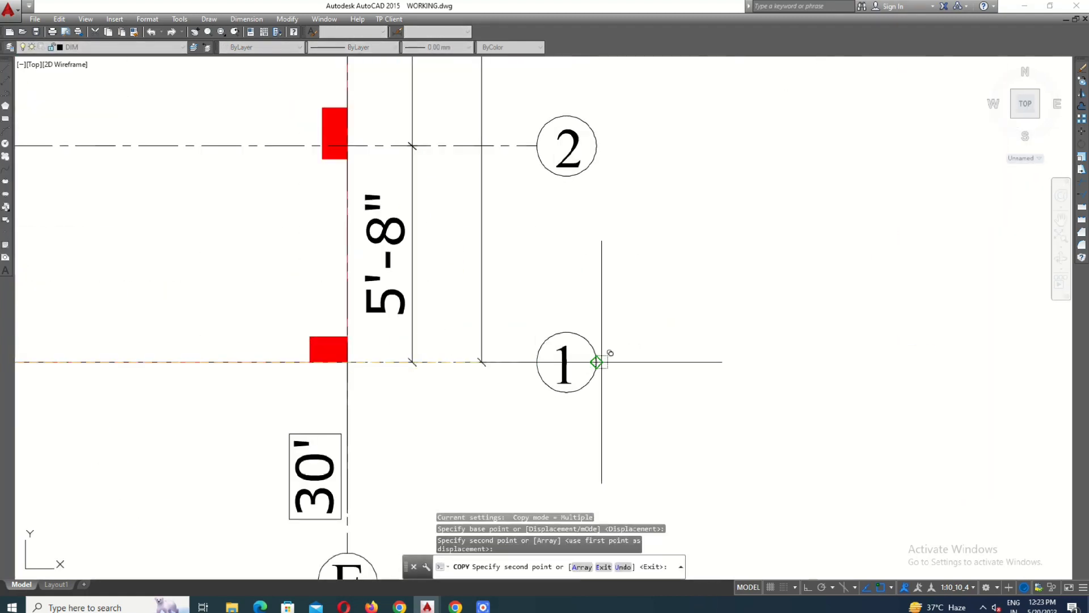
# Step: Copy the lettered bubbles A to E from below the plan to the upper ends of the vertical grid lines
pyautogui.scroll(-6, 696, 356)
pyautogui.scroll(-2, 656, 365)
pyautogui.scroll(4, 482, 419)
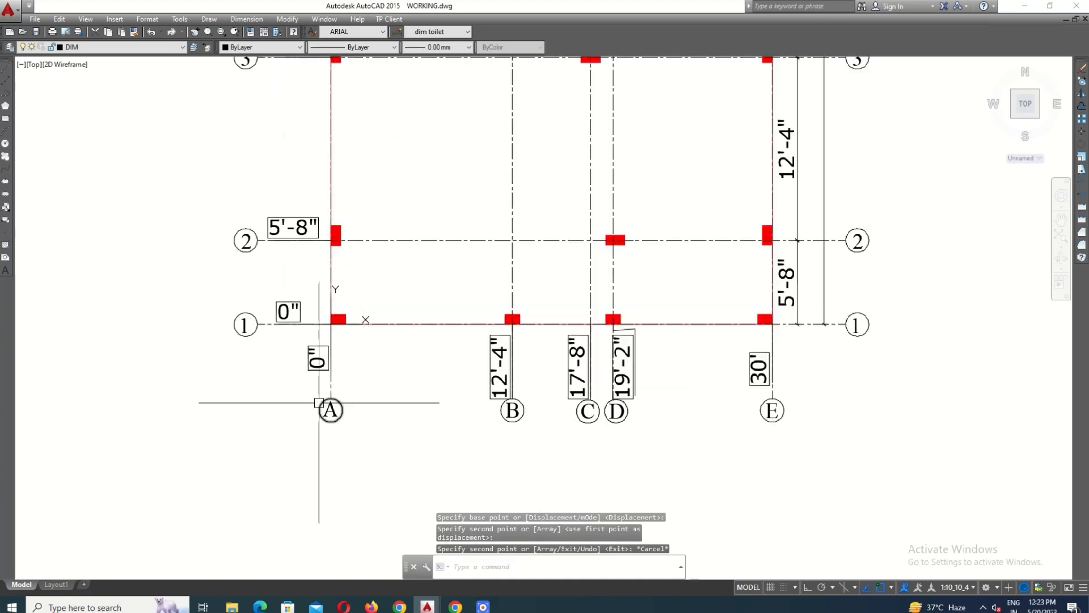
pyautogui.click(291, 389)
pyautogui.click(799, 449)
pyautogui.write('o')
pyautogui.press('Return')
pyautogui.scroll(4, 783, 430)
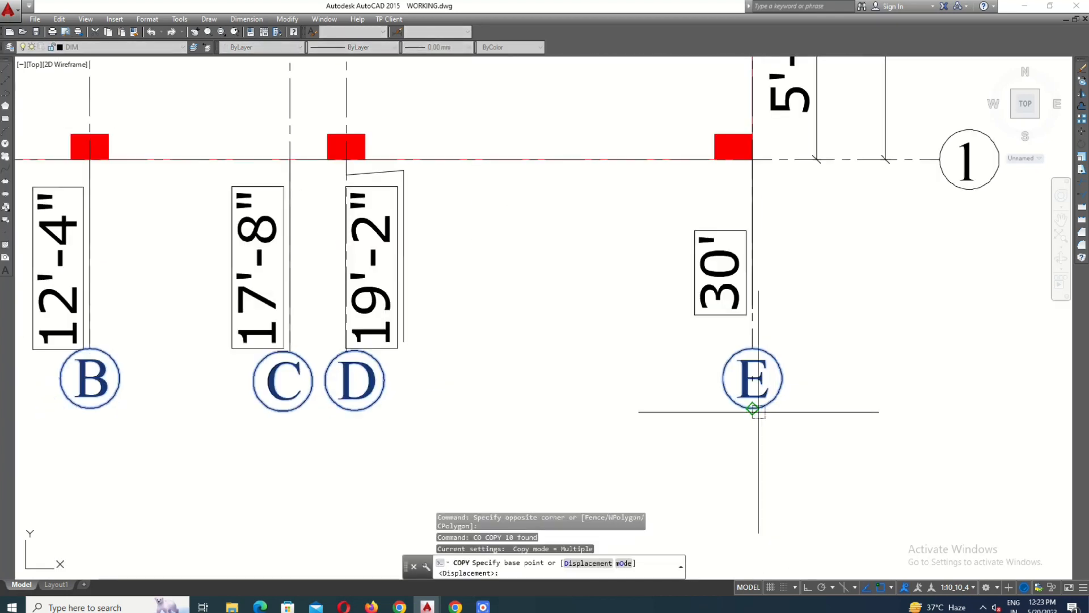
pyautogui.click(755, 410)
pyautogui.scroll(-12, 776, 452)
pyautogui.scroll(8, 777, 329)
pyautogui.scroll(8, 779, 247)
pyautogui.click(800, 251)
pyautogui.scroll(-10, 764, 246)
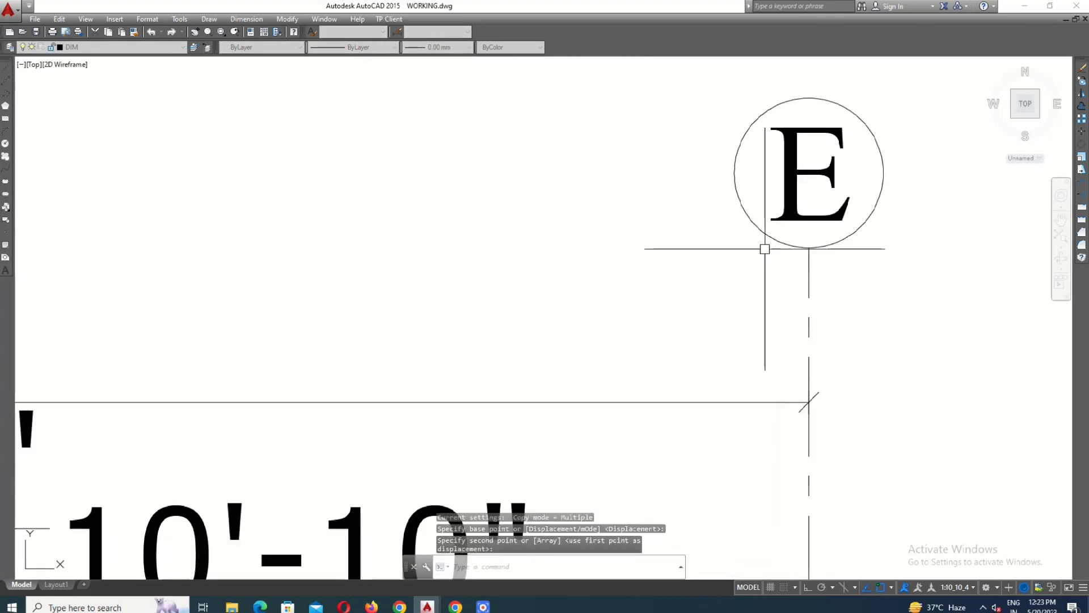
pyautogui.press('Escape')
pyautogui.scroll(-3, 629, 195)
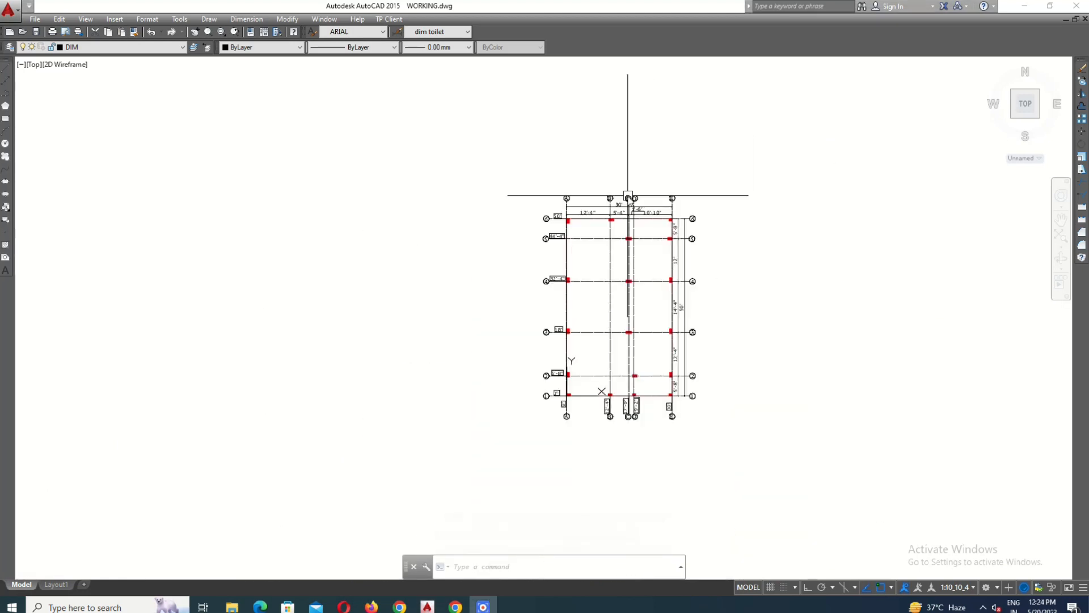
pyautogui.scroll(3, 681, 328)
pyautogui.scroll(-2, 684, 323)
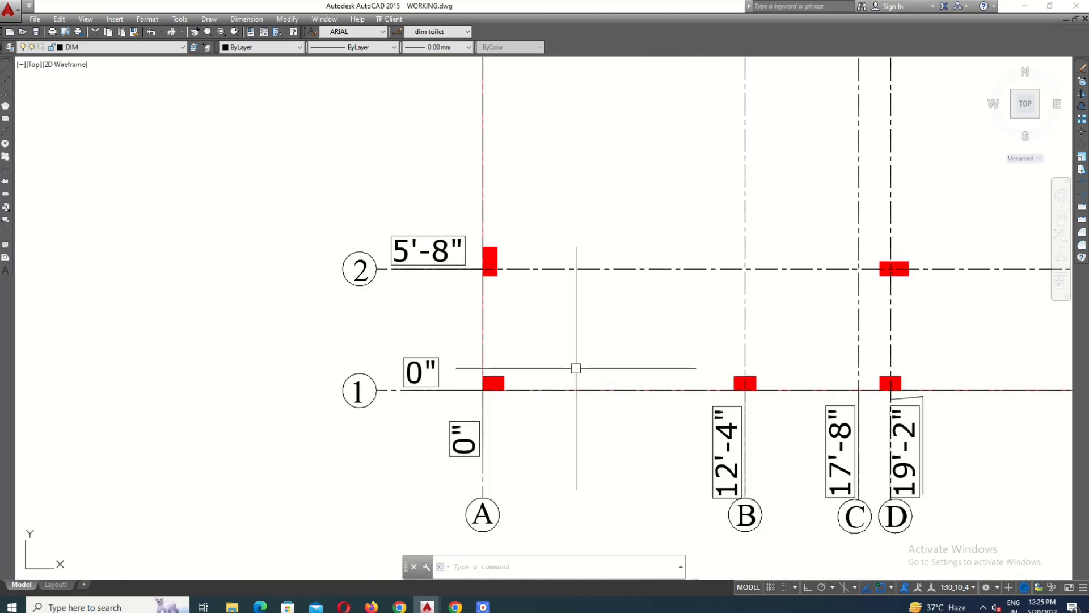
# Step: Add linear dimensions for the width and the height of the column at grid A-1
pyautogui.press('Return')
pyautogui.scroll(2, 507, 375)
pyautogui.click(483, 376)
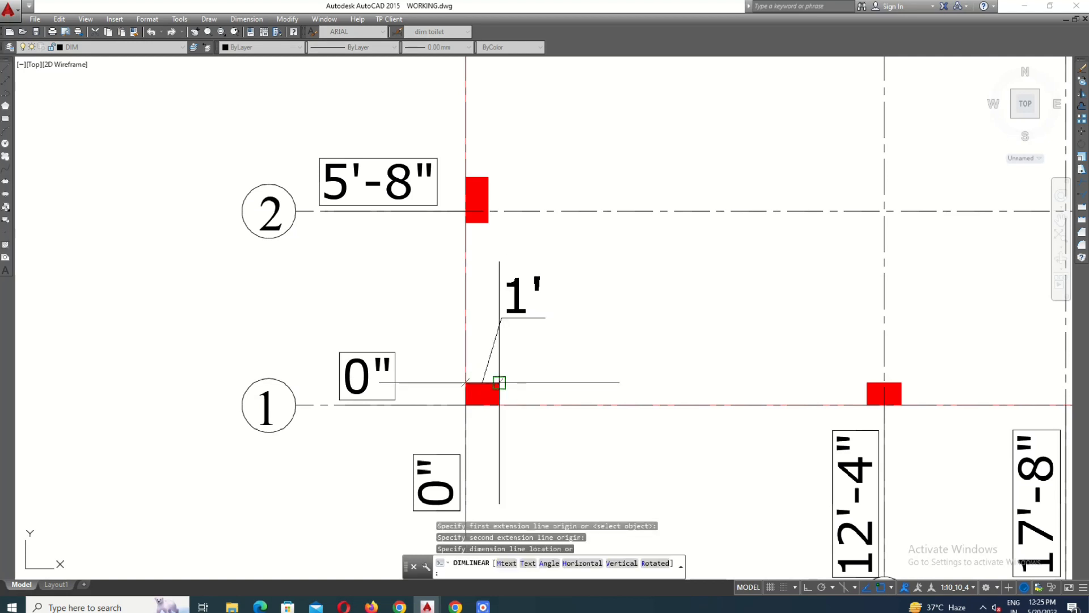
pyautogui.click(498, 363)
pyautogui.press('Return')
pyautogui.scroll(3, 499, 382)
pyautogui.click(485, 408)
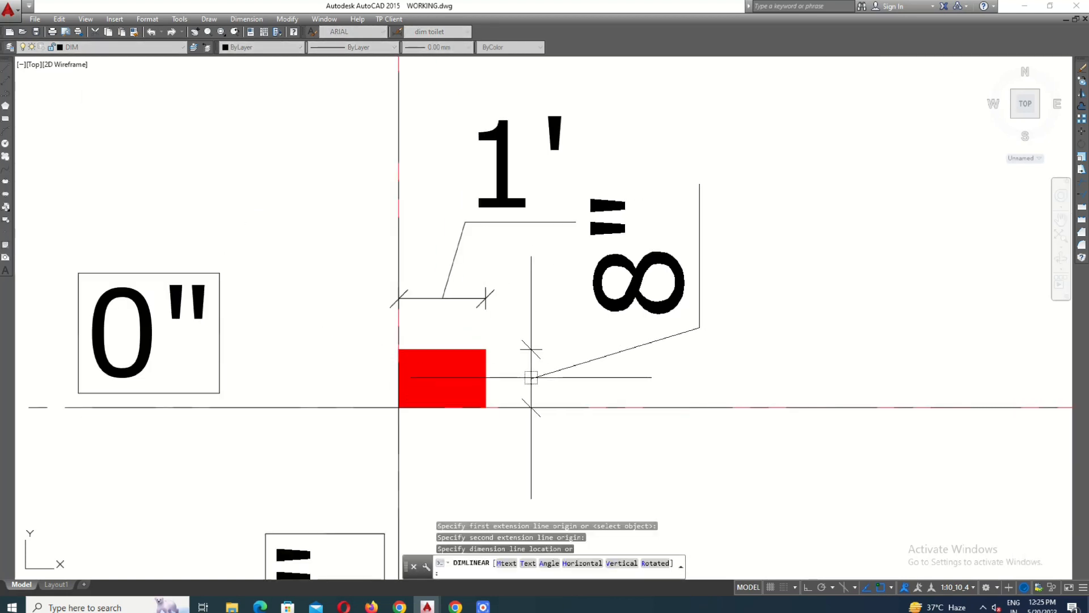
pyautogui.click(528, 371)
pyautogui.scroll(-4, 527, 372)
# Step: Dimension the column at grid B-1 horizontally from grid line B to each side edge, and shift the left dimension's text aside
pyautogui.press('Return')
pyautogui.scroll(4, 715, 354)
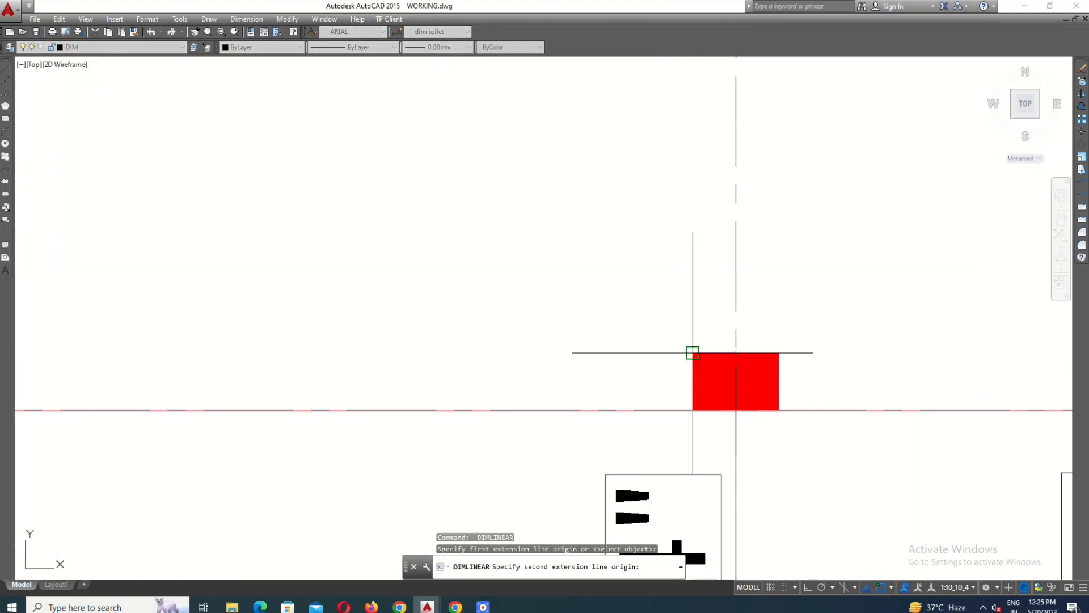
pyautogui.click(736, 352)
pyautogui.click(783, 323)
pyautogui.press('Return')
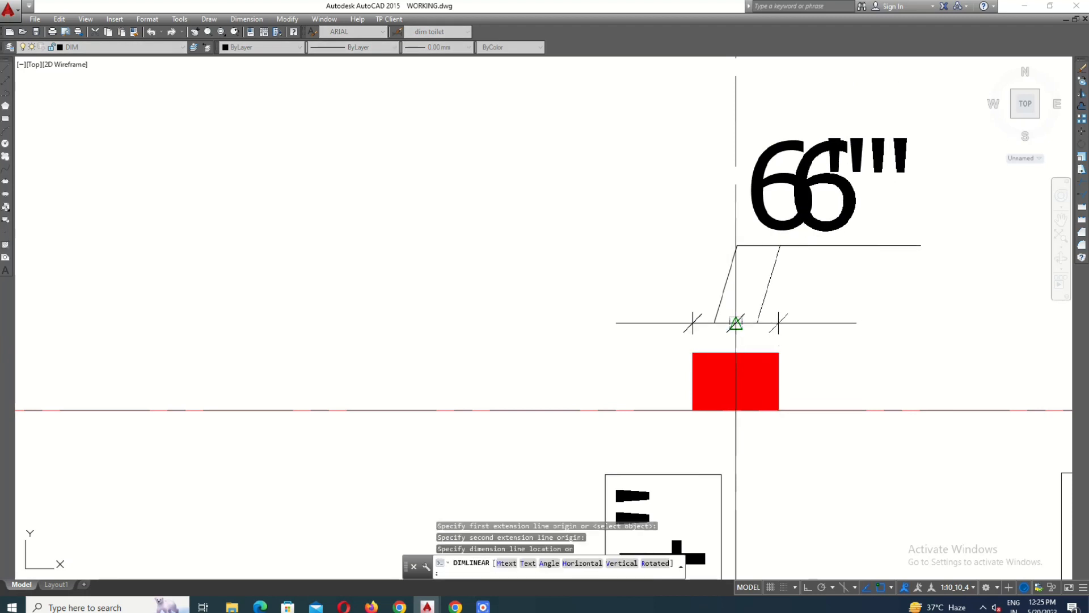
pyautogui.click(737, 323)
pyautogui.click(710, 322)
pyautogui.scroll(-2, 663, 310)
pyautogui.click(719, 236)
pyautogui.click(691, 243)
pyautogui.press('Escape')
# Step: Add vertical linear dimensions for the heights of the columns at grids B-1 and D-1, beside their left edges
pyautogui.moveTo(700, 333); pyautogui.dragTo(312, 326, button='middle')
pyautogui.scroll(2, 665, 292)
pyautogui.press('Return')
pyautogui.click(651, 348)
pyautogui.click(613, 319)
pyautogui.scroll(-2, 312, 326)
pyautogui.scroll(2, 700, 311)
pyautogui.press('Return')
pyautogui.click(686, 308)
pyautogui.click(685, 366)
pyautogui.click(660, 337)
# Step: Dimension the column at grid D-1 horizontally from grid line D to each side edge, and shift the left dimension's text aside
pyautogui.press('Return')
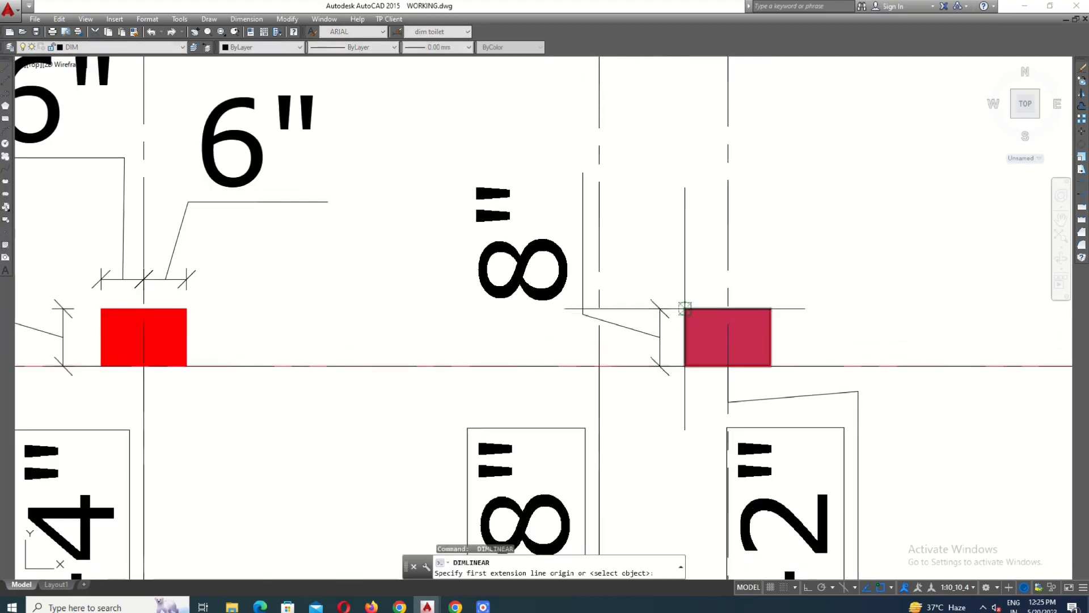
pyautogui.click(727, 309)
pyautogui.click(727, 286)
pyautogui.scroll(2, 730, 309)
pyautogui.press('Return')
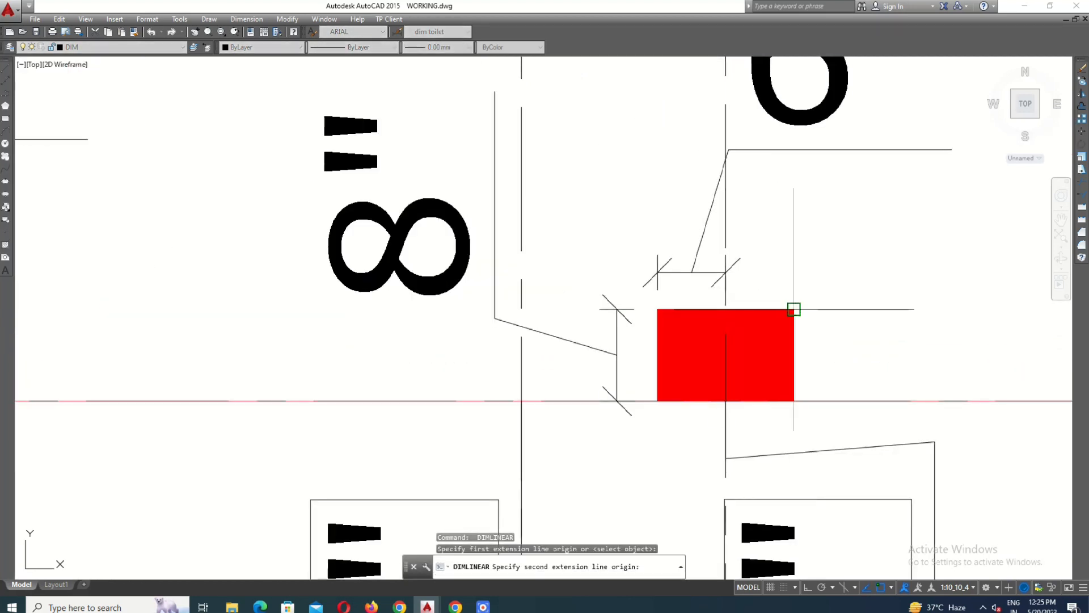
pyautogui.click(726, 273)
pyautogui.scroll(-2, 724, 257)
pyautogui.click(724, 256)
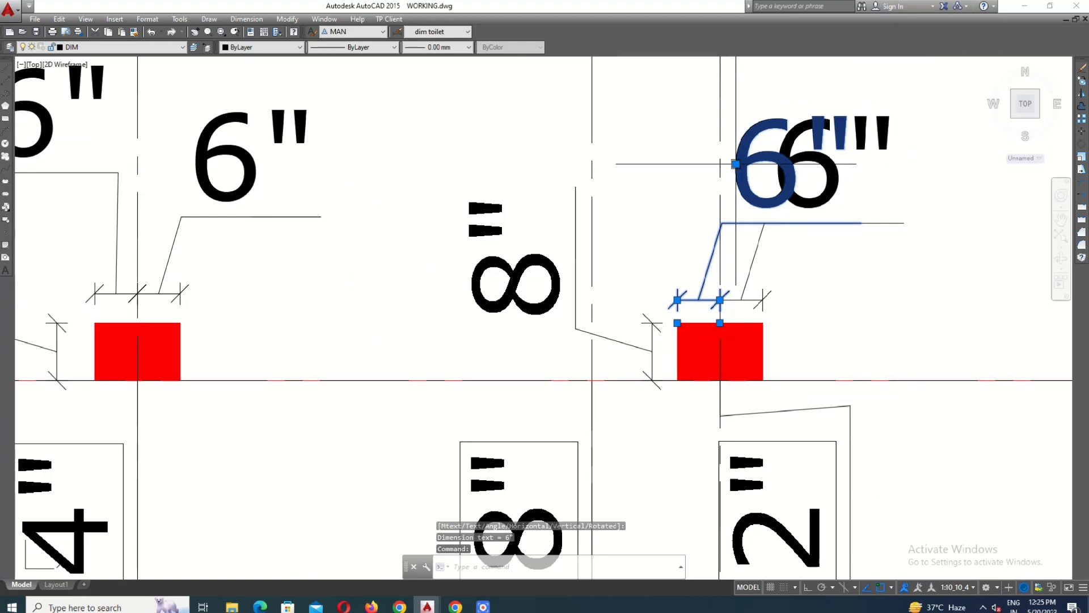
pyautogui.scroll(-5, 735, 163)
pyautogui.press('Escape')
# Step: Dimension the height and width of the column at grid E-1, and move the width text to the left of grid line E
pyautogui.scroll(2, 803, 337)
pyautogui.press('Return')
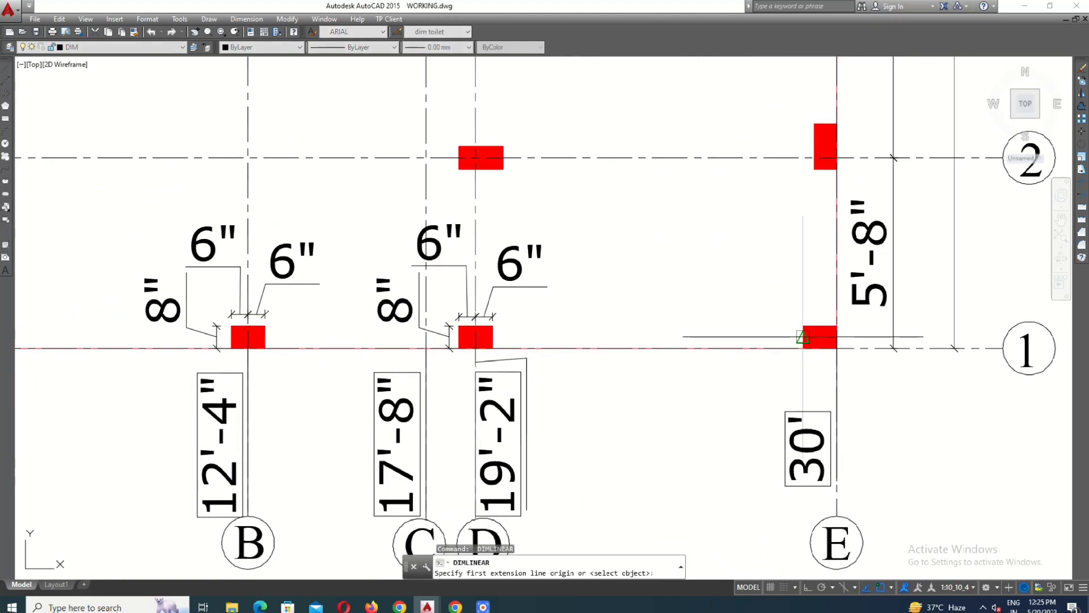
pyautogui.click(803, 326)
pyautogui.click(762, 317)
pyautogui.press('Return')
pyautogui.scroll(2, 827, 329)
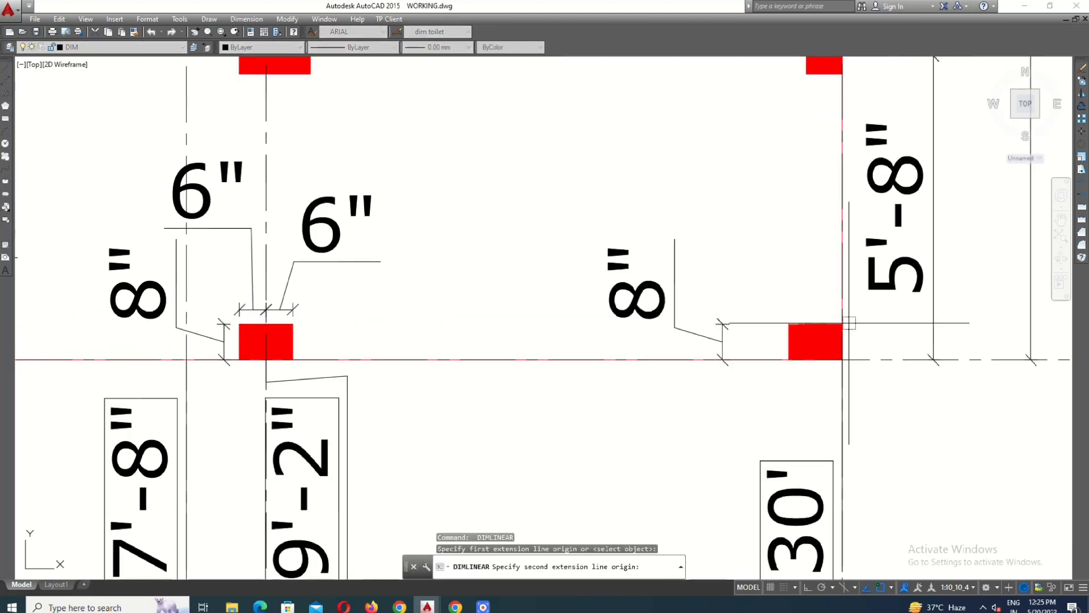
pyautogui.click(825, 288)
pyautogui.scroll(-5, 763, 324)
pyautogui.press('Escape')
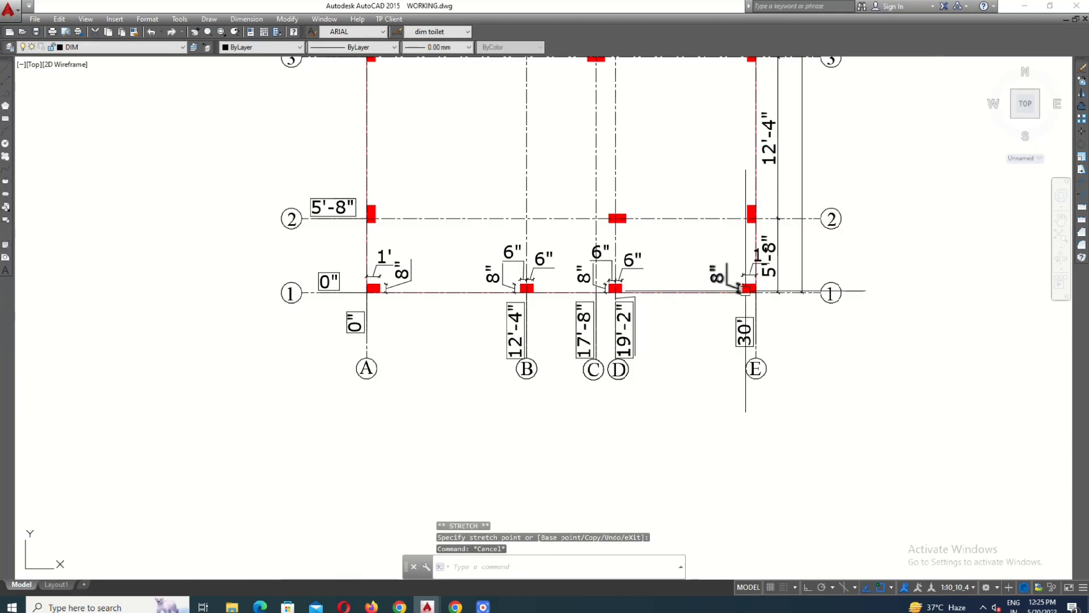
pyautogui.scroll(4, 729, 292)
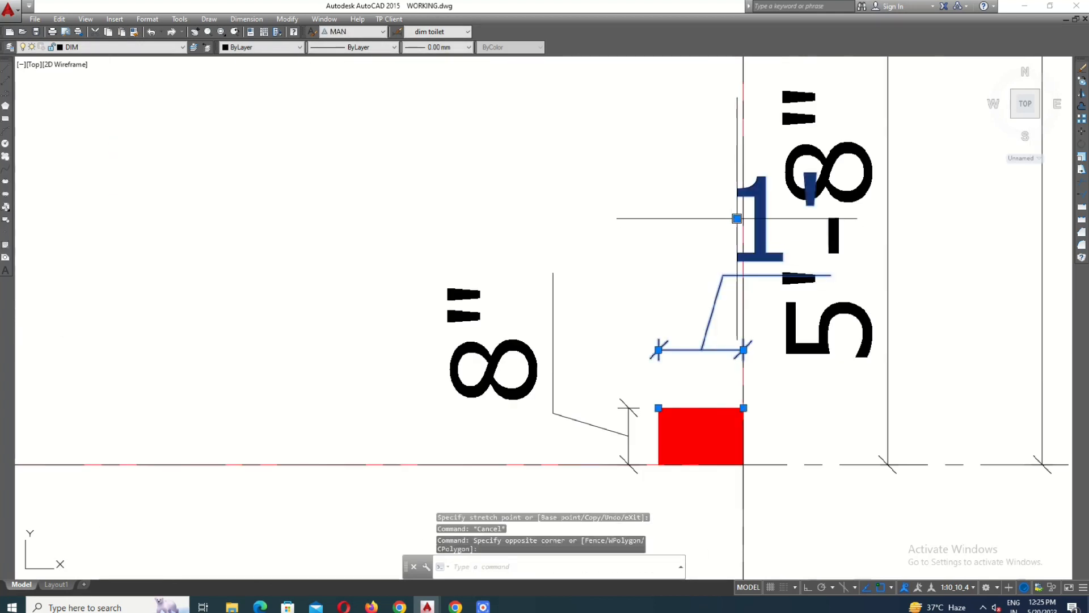
pyautogui.scroll(-4, 737, 218)
# Step: Dimension the column at grid E-2 vertically from grid line 2 to its lower and upper edges
pyautogui.write('dli')
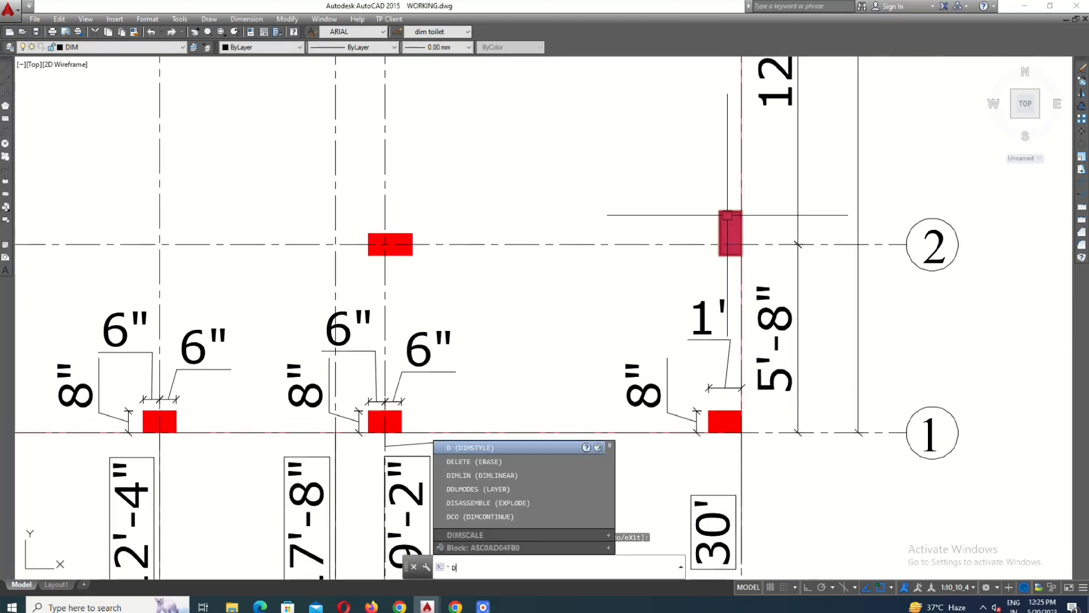
pyautogui.press('Return')
pyautogui.scroll(3, 722, 238)
pyautogui.moveTo(651, 285); pyautogui.dragTo(647, 341, button='middle')
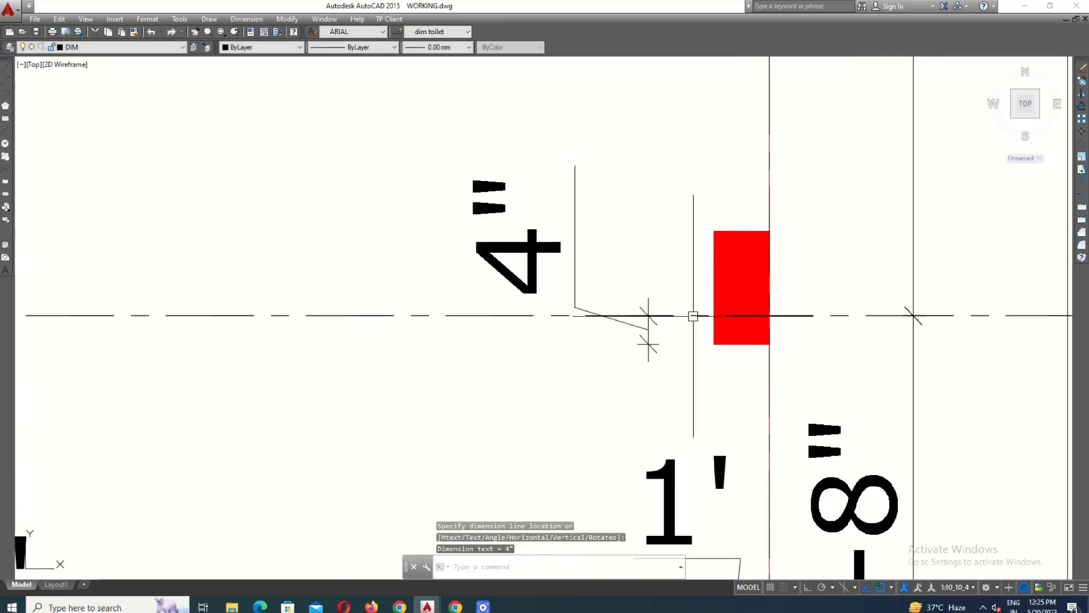
pyautogui.click(643, 313)
# Step: Align the lower vertical dimension at column E-2 with the upper one and move its text below grid line 2
pyautogui.click(643, 313)
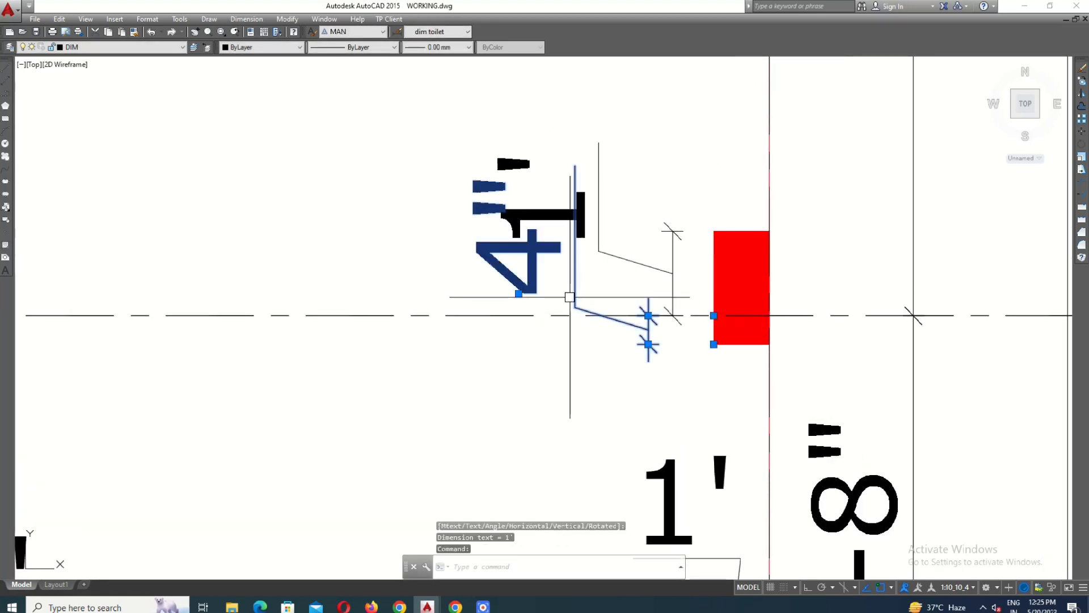
pyautogui.click(648, 315)
pyautogui.scroll(2, 653, 318)
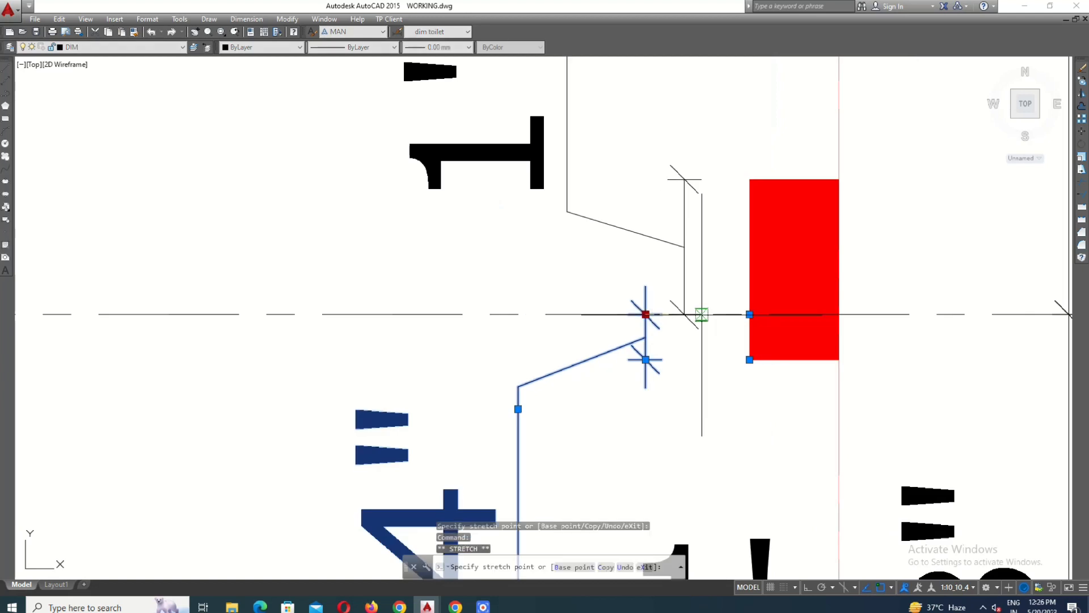
pyautogui.click(683, 314)
pyautogui.click(517, 408)
pyautogui.click(584, 390)
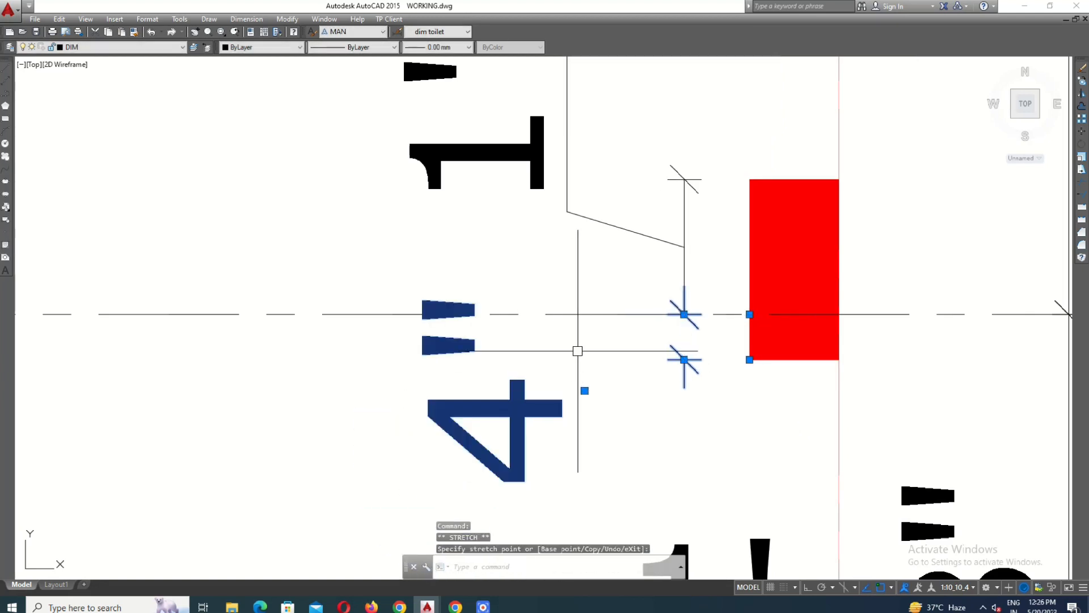
pyautogui.scroll(-2, 523, 385)
pyautogui.scroll(4, 533, 391)
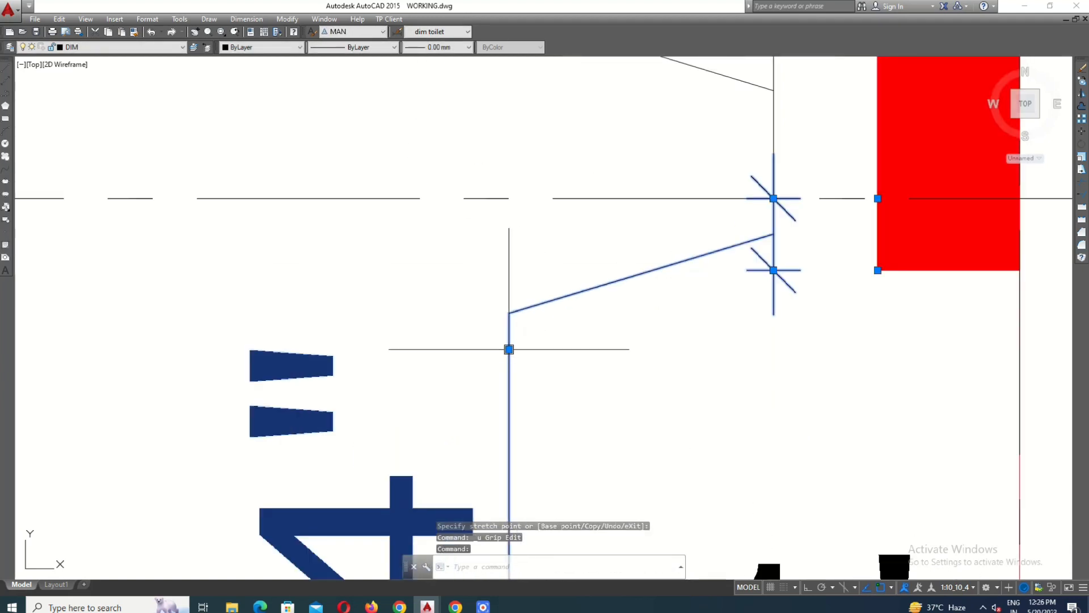
pyautogui.click(517, 408)
pyautogui.scroll(-3, 565, 328)
pyautogui.press('Escape')
# Step: Dimension the width of the column at grid E-2 above it, and move the text to the left of grid line E
pyautogui.write('D')
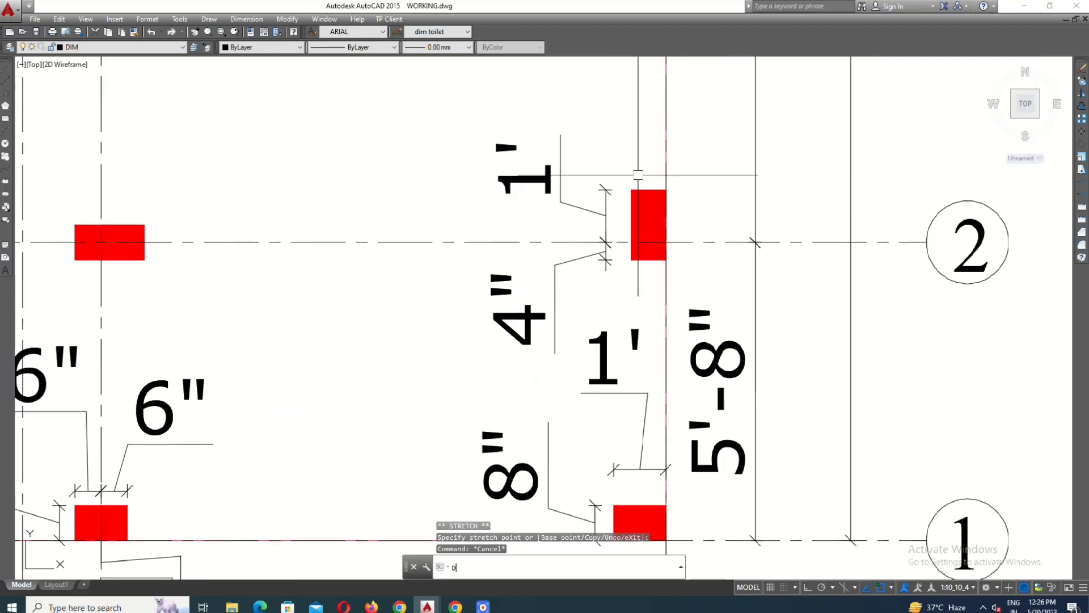
pyautogui.write('LI')
pyautogui.press('Return')
pyautogui.scroll(3, 638, 175)
pyautogui.click(641, 152)
pyautogui.moveTo(651, 203); pyautogui.dragTo(671, 296, button='middle')
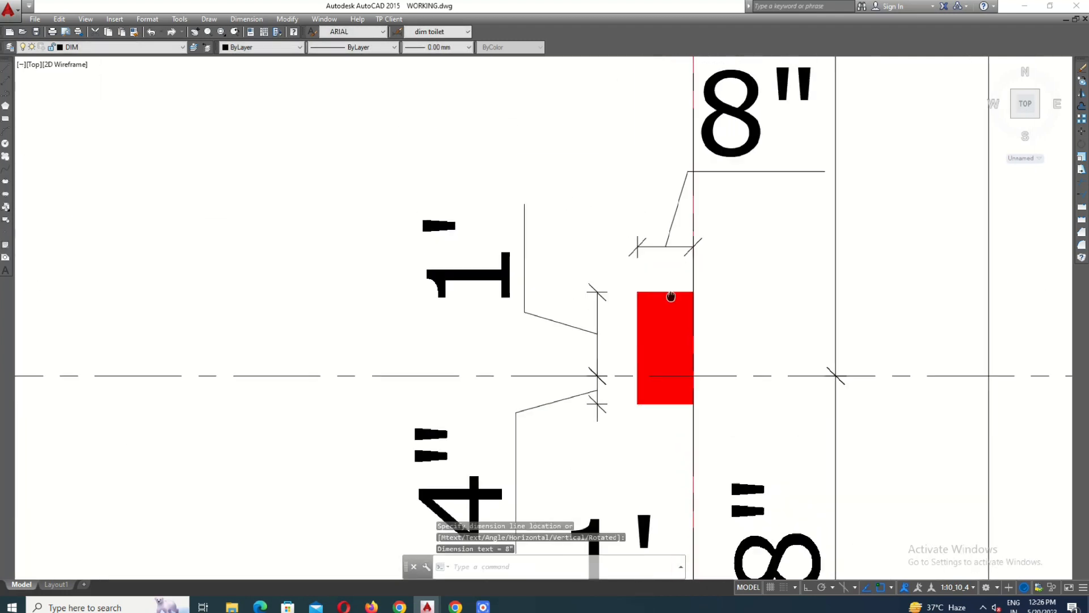
pyautogui.scroll(-2, 674, 300)
pyautogui.click(717, 201)
pyautogui.click(690, 183)
pyautogui.press('Escape')
pyautogui.scroll(-4, 681, 295)
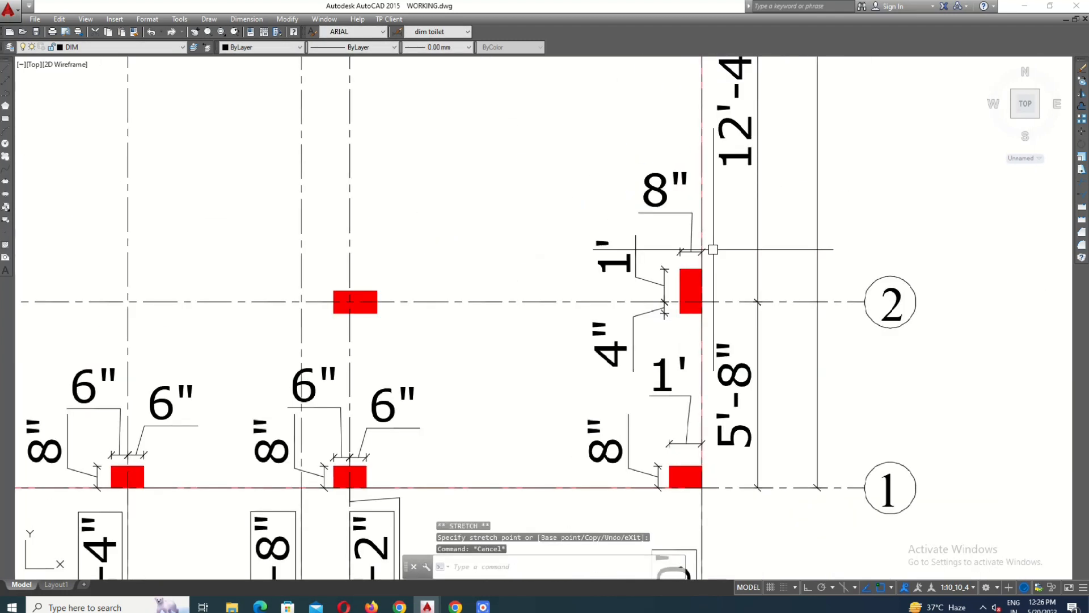
# Step: Dimension the column at grid D-2 horizontally from grid line D to its right and left edges
pyautogui.moveTo(610, 276); pyautogui.dragTo(652, 251, button='middle')
pyautogui.scroll(2, 652, 250)
pyautogui.moveTo(446, 210); pyautogui.dragTo(508, 265, button='middle')
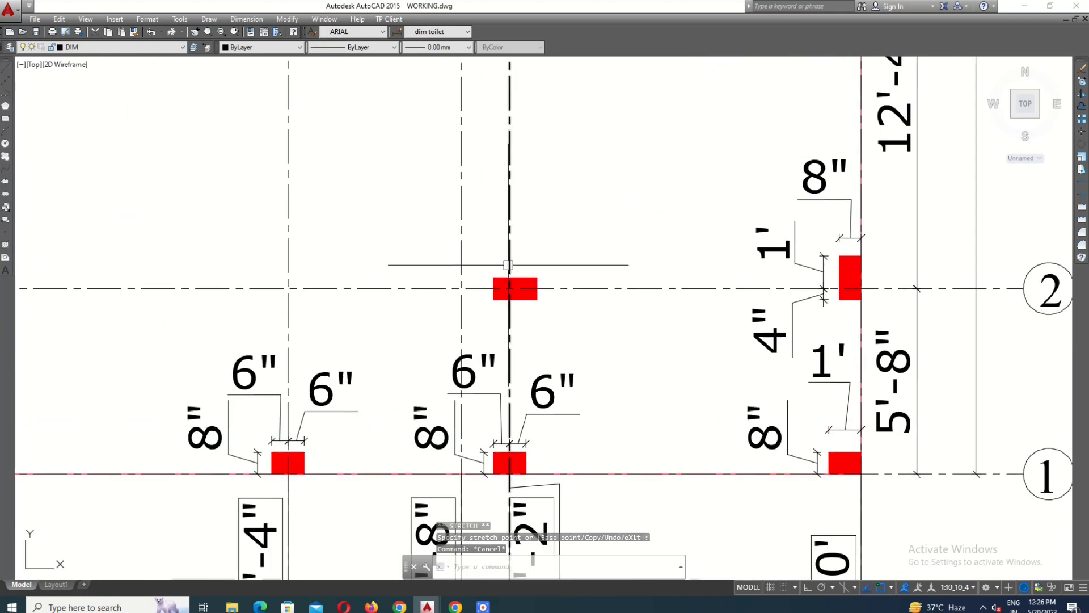
pyautogui.scroll(4, 513, 260)
pyautogui.write('dli')
pyautogui.press('Return')
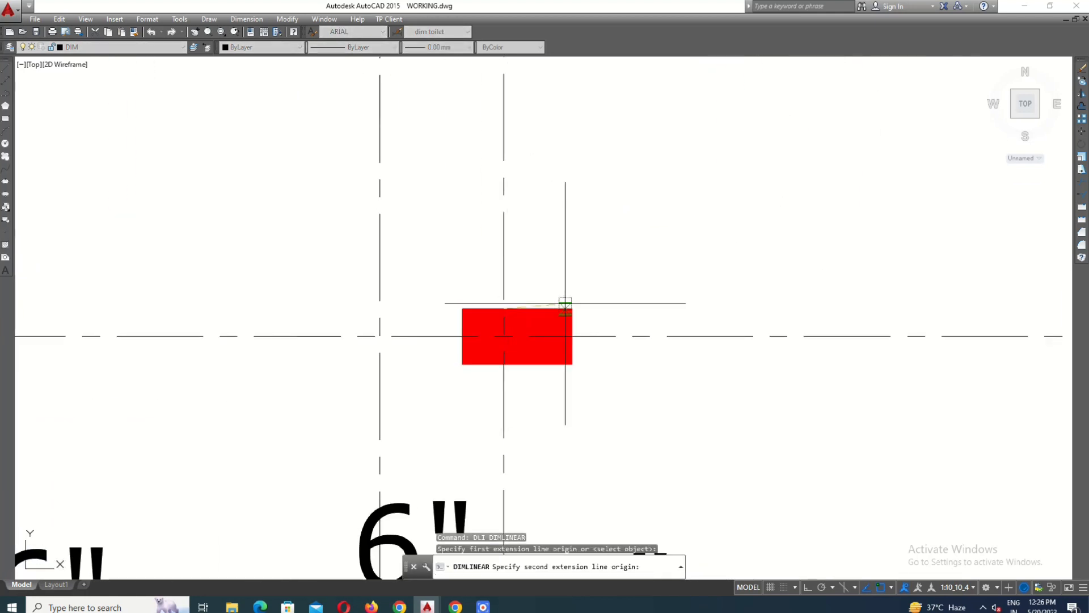
pyautogui.click(572, 308)
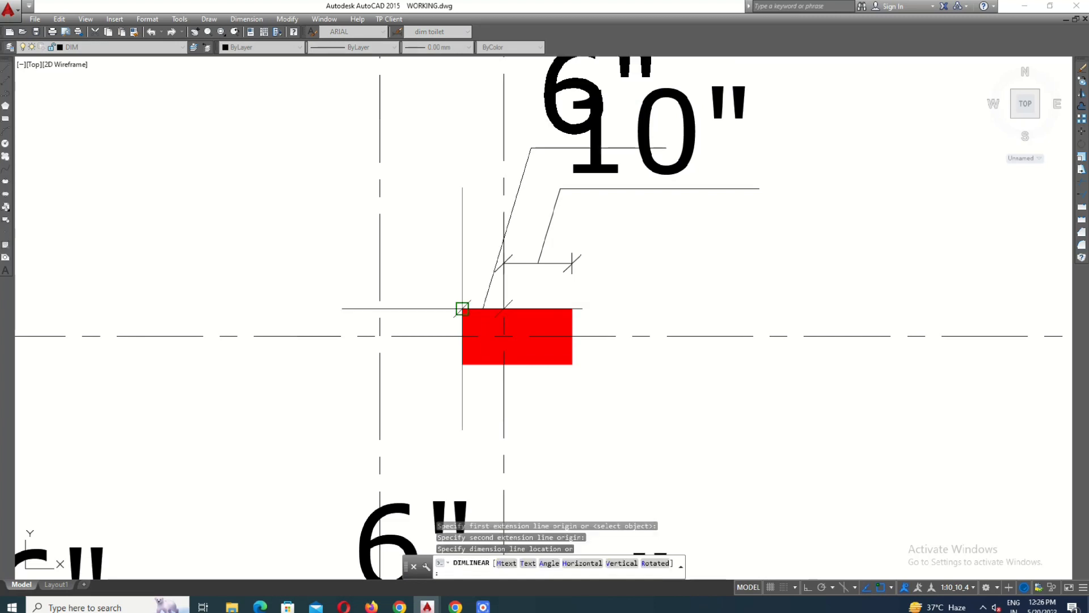
pyautogui.click(494, 263)
pyautogui.scroll(2, 494, 267)
pyautogui.scroll(-4, 518, 243)
pyautogui.scroll(2, 522, 210)
# Step: Move the text of the left horizontal dimension at column D-2 to the left of grid line D
pyautogui.click(519, 241)
pyautogui.click(533, 183)
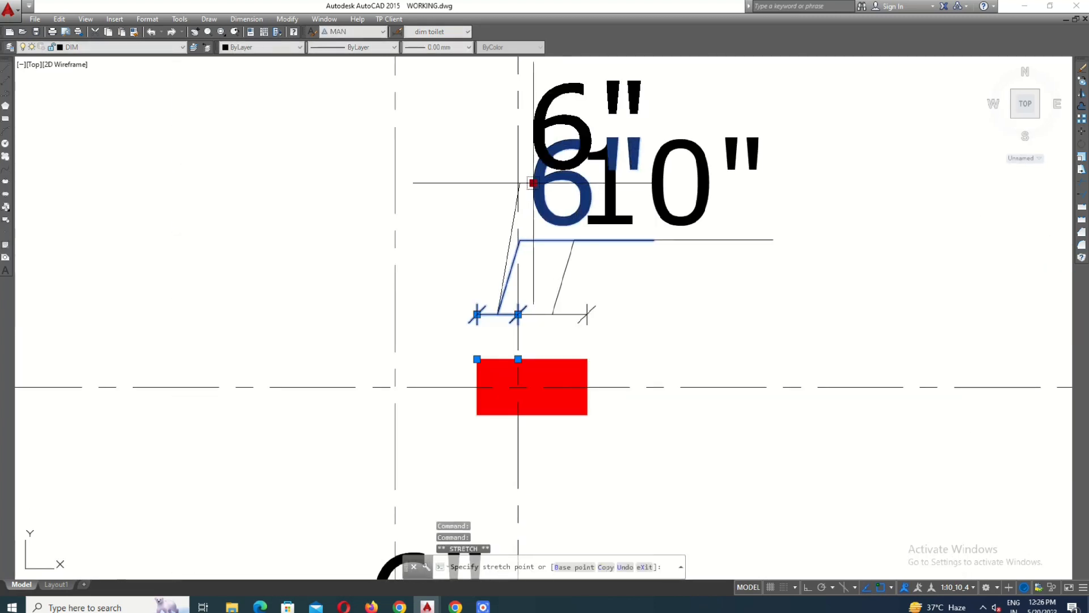
pyautogui.click(486, 211)
pyautogui.press('Escape')
pyautogui.moveTo(554, 257); pyautogui.dragTo(528, 189, button='middle')
pyautogui.press('Return')
pyautogui.click(562, 313)
pyautogui.press('Escape')
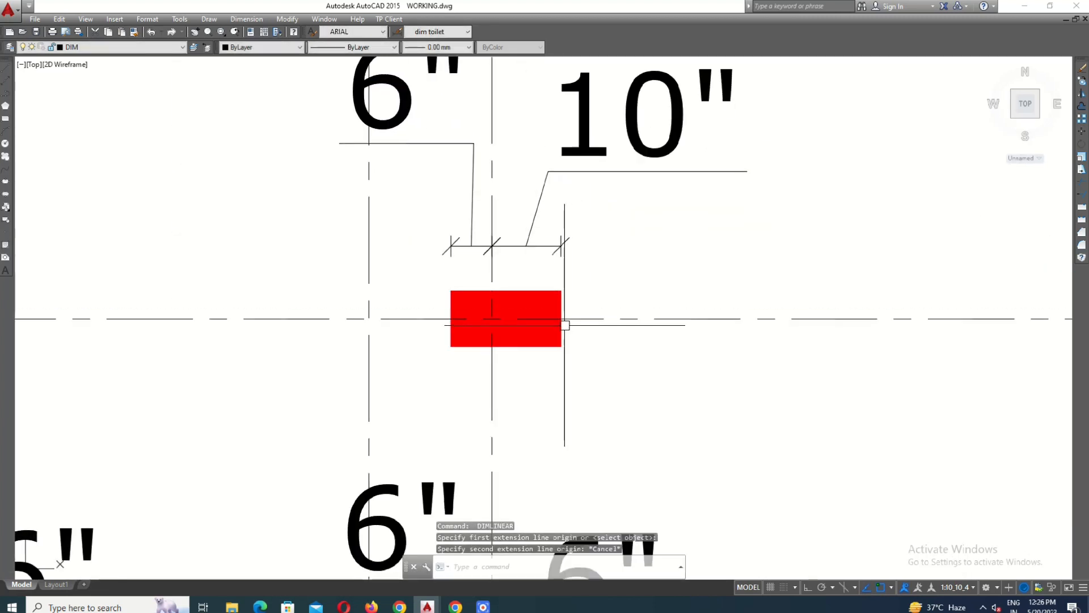
# Step: Dimension the column at grid D-2 vertically from grid line 2 to its lower and upper edges, on its right side
pyautogui.press('Return')
pyautogui.click(562, 318)
pyautogui.click(561, 346)
pyautogui.click(580, 362)
pyautogui.press('Return')
pyautogui.click(562, 319)
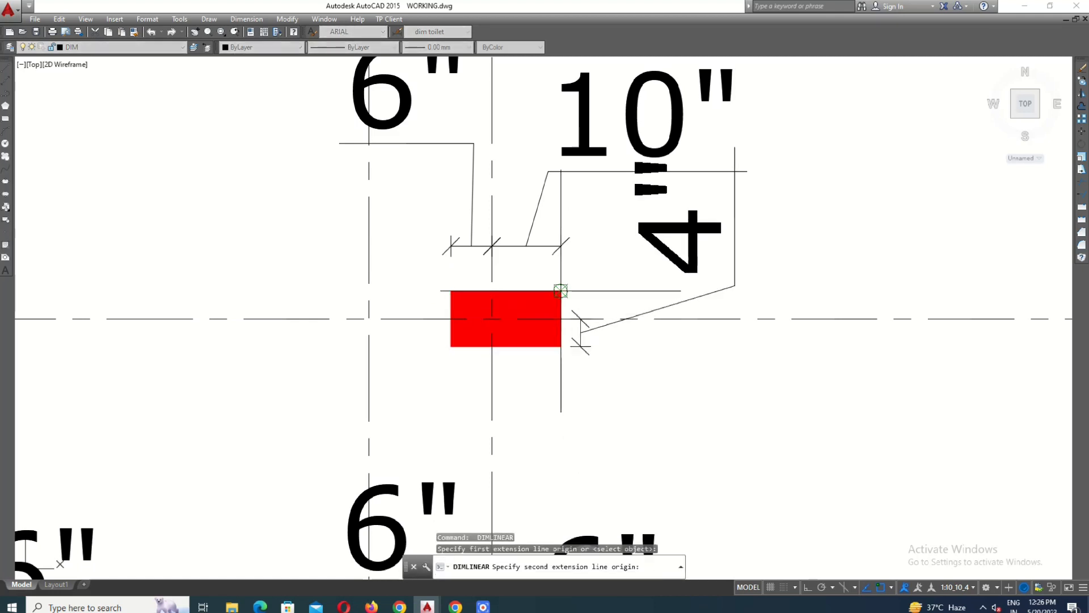
pyautogui.click(560, 290)
pyautogui.click(581, 306)
# Step: Move the text of the lower vertical dimension at column D-2 below grid line 2
pyautogui.click(683, 300)
pyautogui.click(651, 304)
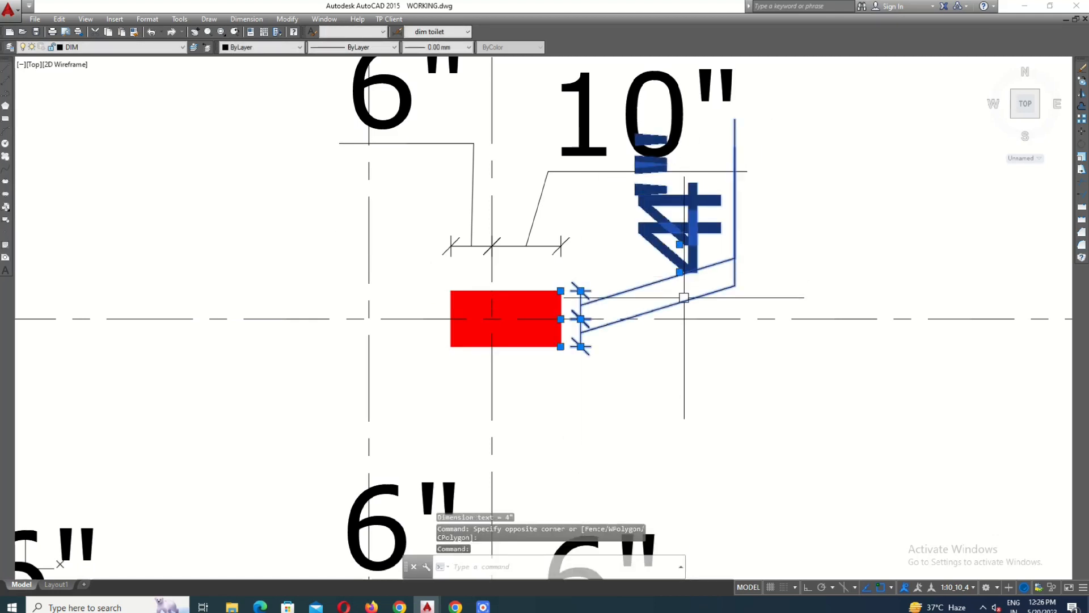
pyautogui.click(681, 275)
pyautogui.click(688, 353)
pyautogui.press('Escape')
pyautogui.press('Escape')
pyautogui.scroll(-6, 660, 312)
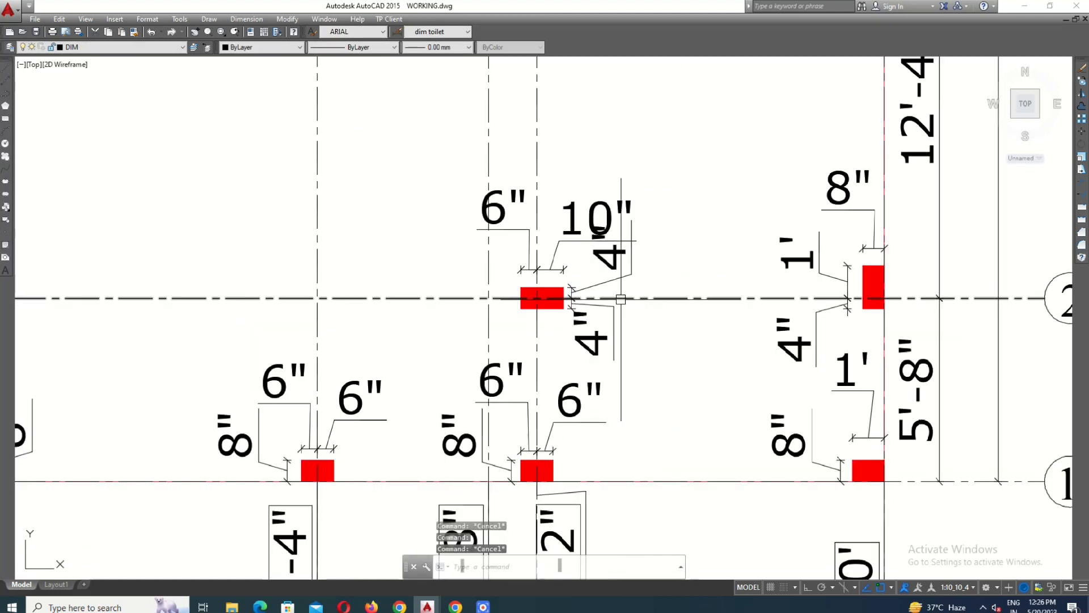
# Step: Shift both vertical dimension lines at column D-2 farther away from the column's right edge
pyautogui.scroll(-2, 584, 333)
pyautogui.scroll(4, 504, 290)
pyautogui.click(800, 306)
pyautogui.scroll(4, 771, 342)
pyautogui.scroll(2, 740, 361)
pyautogui.click(736, 378)
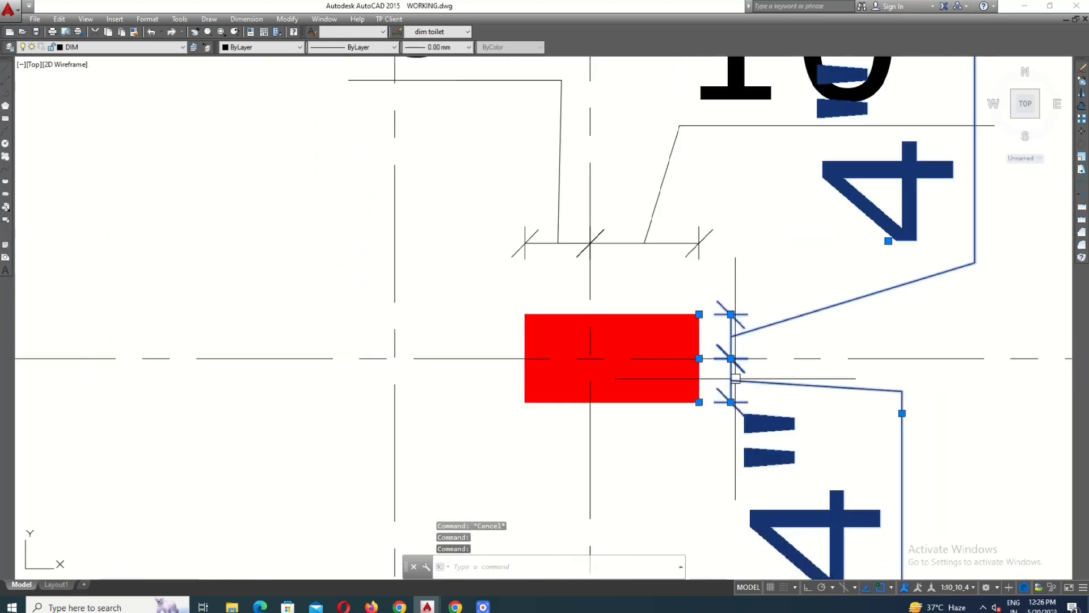
pyautogui.click(731, 358)
pyautogui.press('Escape')
pyautogui.scroll(-6, 731, 358)
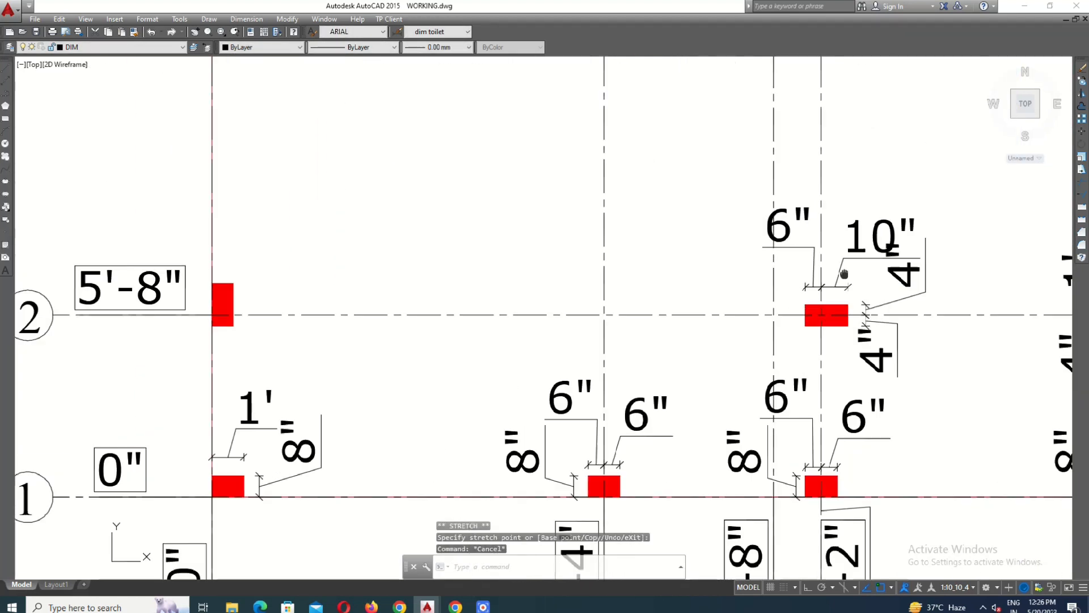
# Step: Dimension the column at grid A-2 vertically from grid line 2 to its lower and upper edges, on its right side
pyautogui.scroll(3, 269, 289)
pyautogui.write('DLI')
pyautogui.press('Return')
pyautogui.scroll(3, 276, 288)
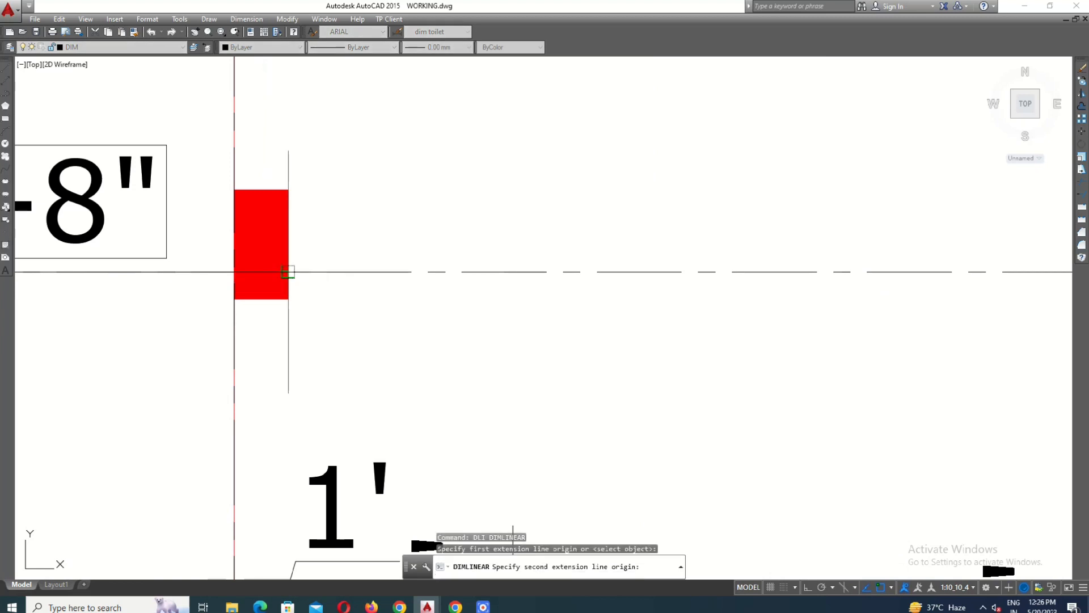
pyautogui.click(334, 299)
pyautogui.press('Return')
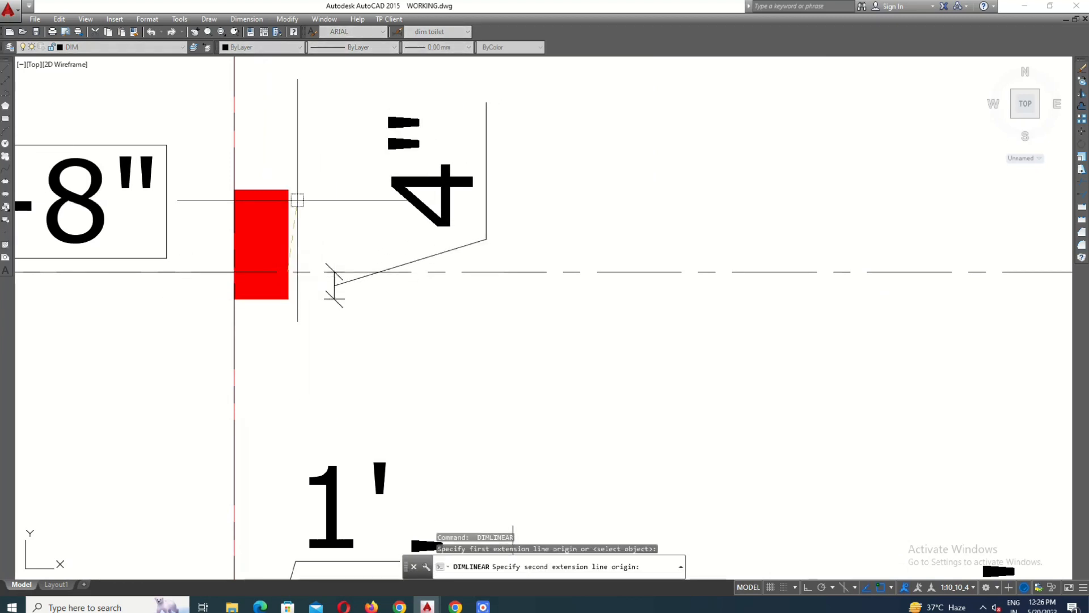
pyautogui.press('Escape')
# Step: Align the lower vertical dimension at column A-2 with the upper one and move its text below grid line 2
pyautogui.scroll(2, 335, 285)
pyautogui.click(334, 285)
pyautogui.click(334, 271)
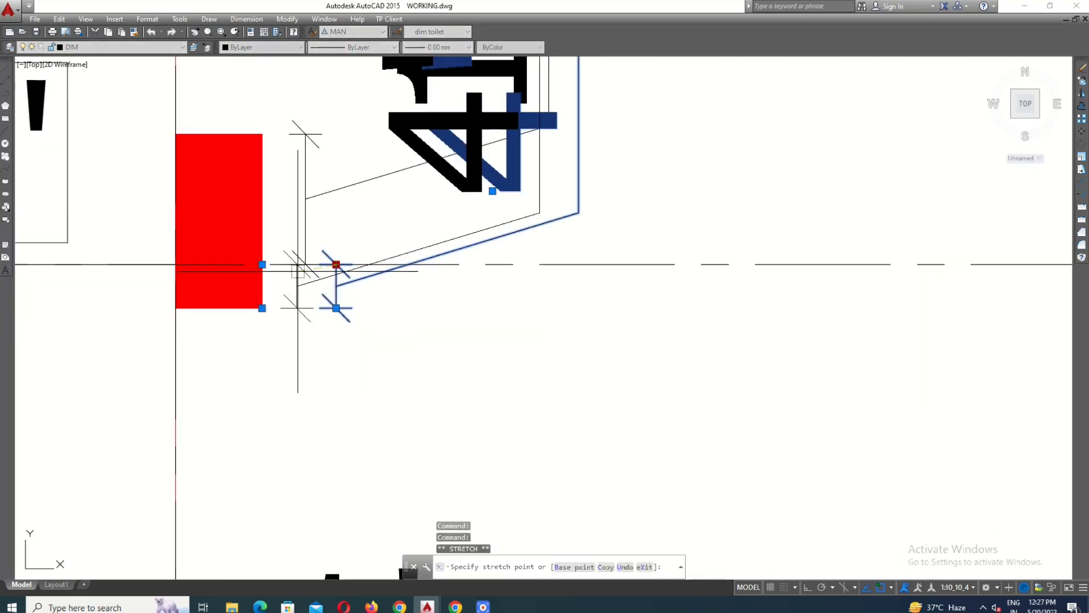
pyautogui.scroll(-2, 456, 261)
pyautogui.click(389, 424)
pyautogui.press('Escape')
# Step: Add a horizontal linear dimension for the width of the column at grid A-2, above the column
pyautogui.scroll(2, 295, 221)
pyautogui.moveTo(261, 125); pyautogui.dragTo(295, 234, button='middle')
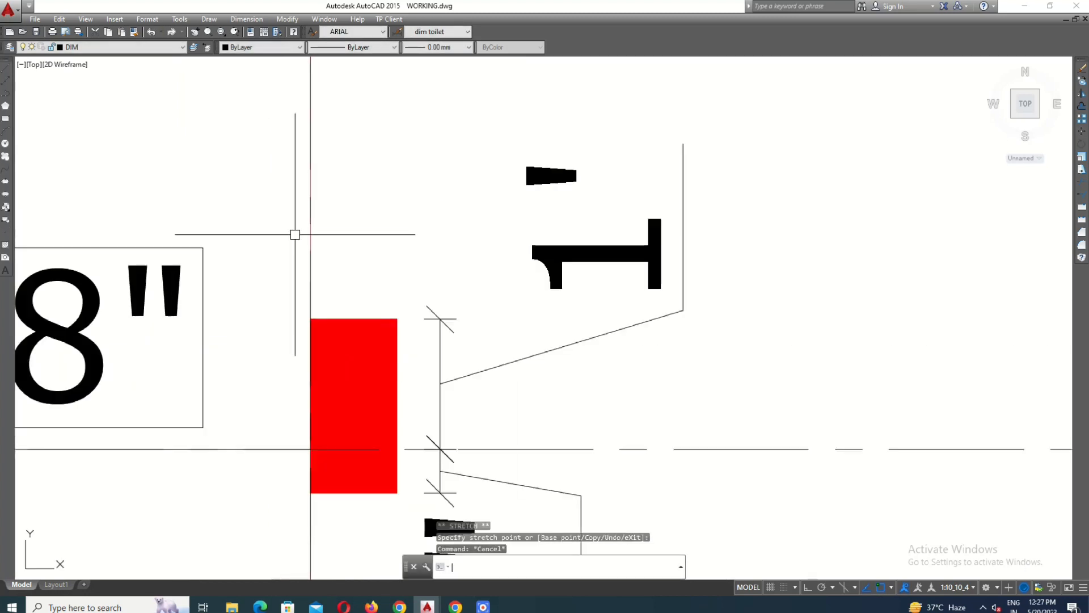
pyautogui.press('Return')
pyautogui.click(310, 319)
pyautogui.click(384, 236)
pyautogui.scroll(-5, 393, 402)
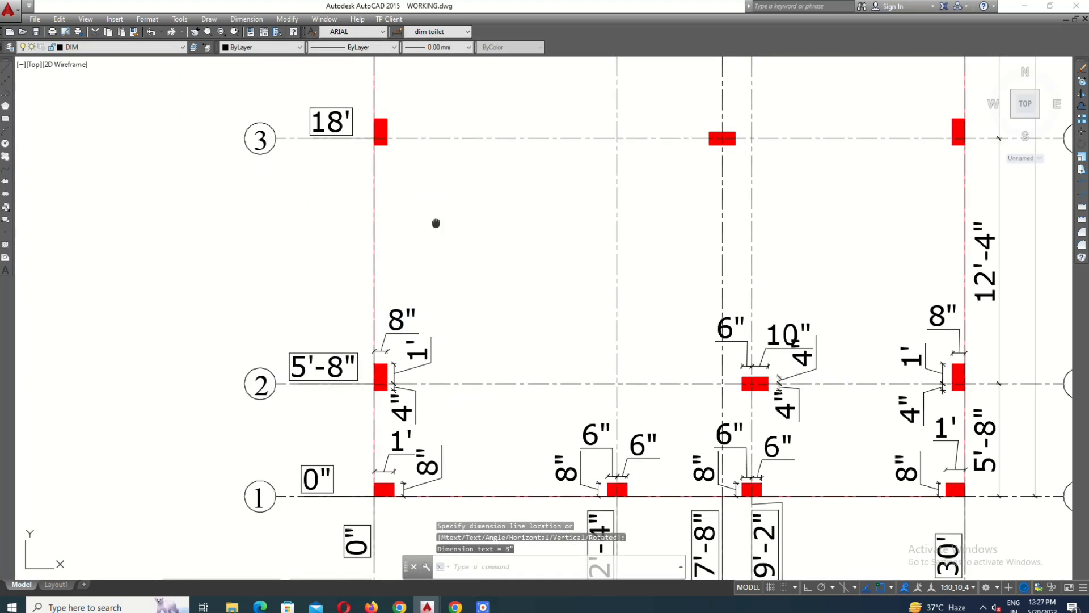
# Step: Dimension the column at grid A-3: its width above it, and the vertical distances from grid line 3 to both edges on its right side
pyautogui.scroll(3, 378, 239)
pyautogui.scroll(2, 399, 267)
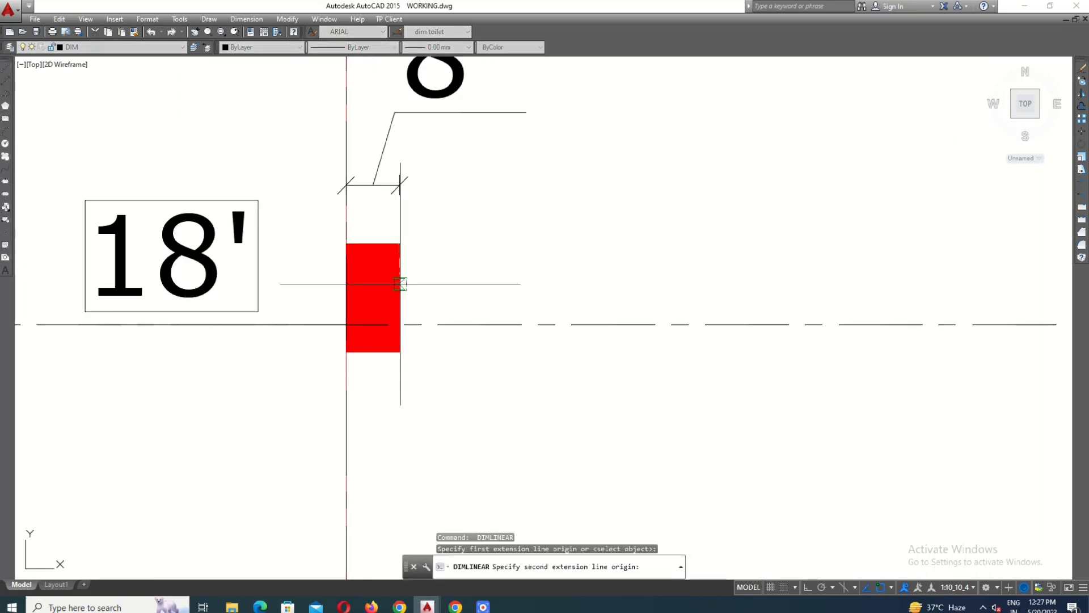
pyautogui.click(433, 295)
pyautogui.press('Return')
pyautogui.click(431, 324)
pyautogui.click(430, 352)
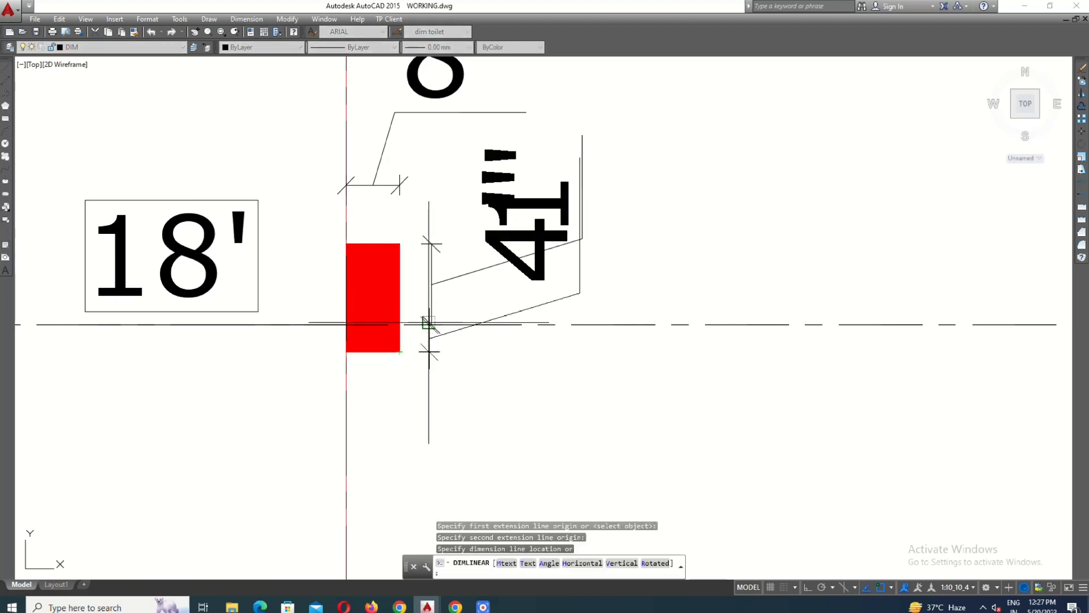
pyautogui.click(432, 334)
# Step: Align the lower vertical dimension at column A-3 with the upper one and move its text below grid line 3
pyautogui.scroll(2, 433, 334)
pyautogui.click(431, 334)
pyautogui.scroll(2, 426, 316)
pyautogui.scroll(-4, 436, 293)
pyautogui.click(511, 268)
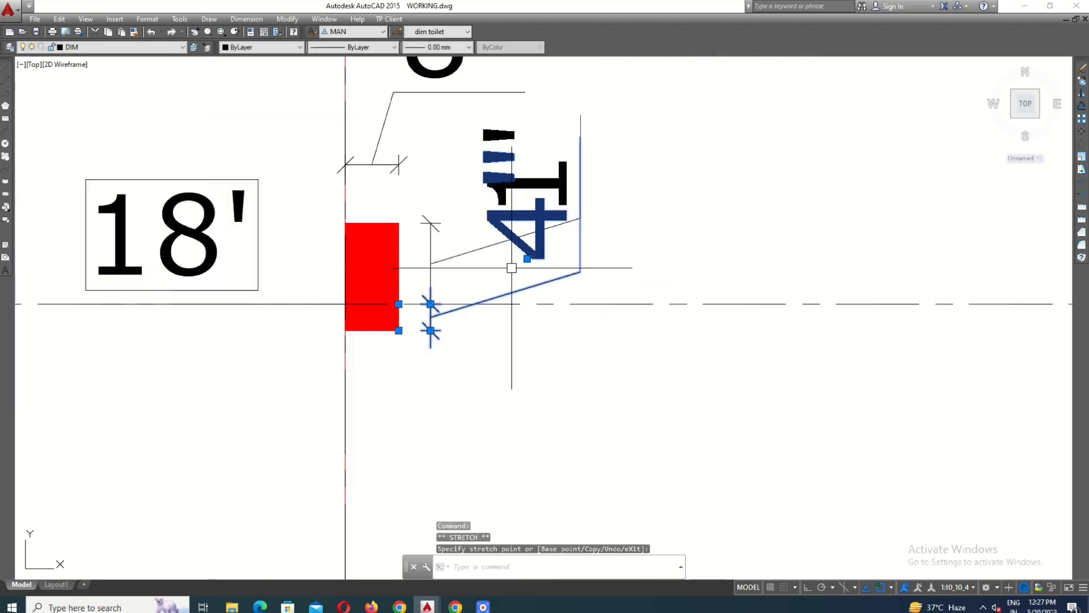
pyautogui.click(527, 258)
pyautogui.click(518, 336)
pyautogui.press('Escape')
# Step: Dimension the column at grid C-3 horizontally from grid line C to its left and right edges, above the column
pyautogui.scroll(-4, 160, 285)
pyautogui.scroll(6, 794, 278)
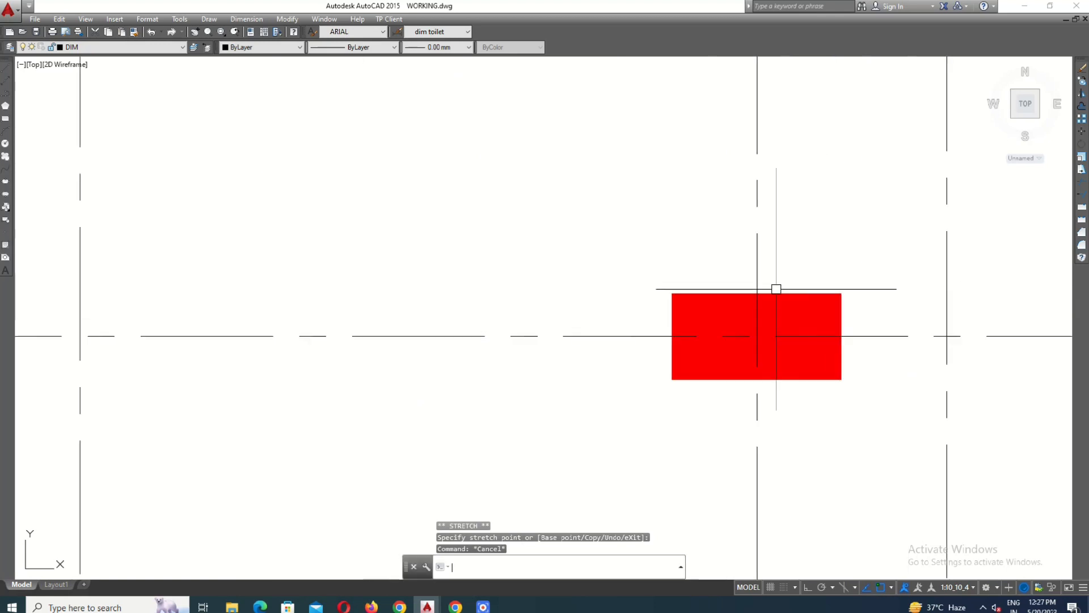
pyautogui.press('Return')
pyautogui.scroll(4, 771, 289)
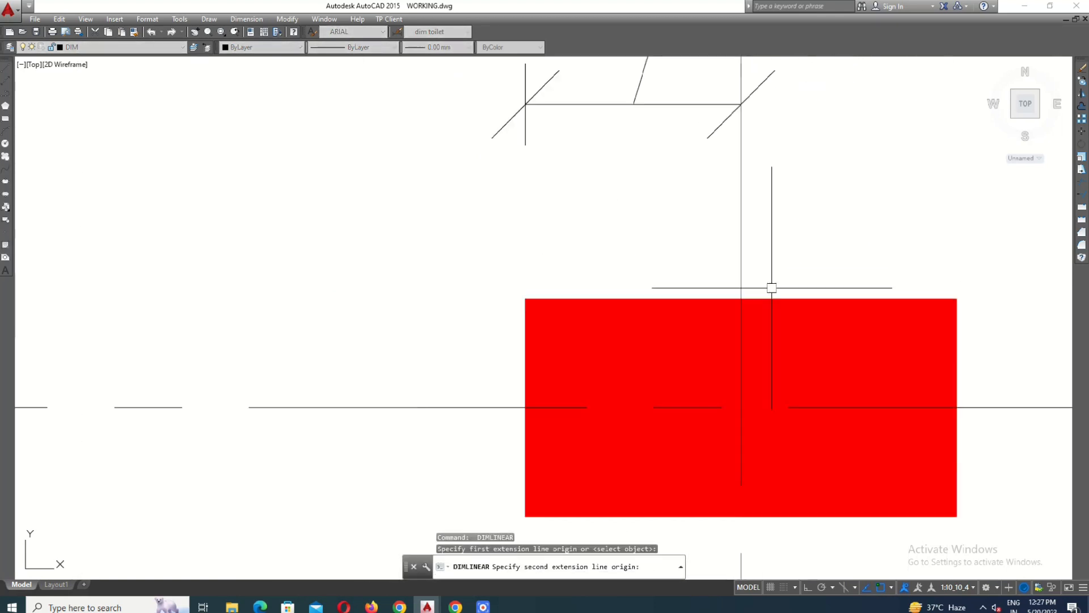
pyautogui.click(741, 299)
pyautogui.click(957, 299)
pyautogui.scroll(-4, 880, 323)
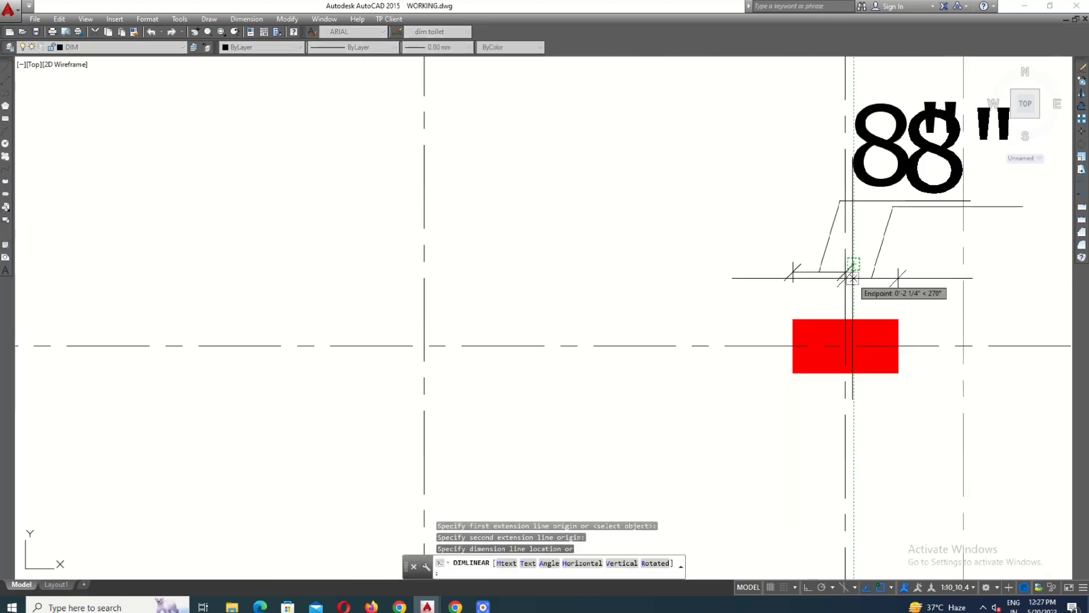
pyautogui.click(849, 270)
# Step: Move the text of the left horizontal dimension at column C-3 to the left of grid line C
pyautogui.moveTo(828, 282); pyautogui.dragTo(809, 320, button='middle')
pyautogui.click(818, 275)
pyautogui.click(786, 261)
pyautogui.click(834, 182)
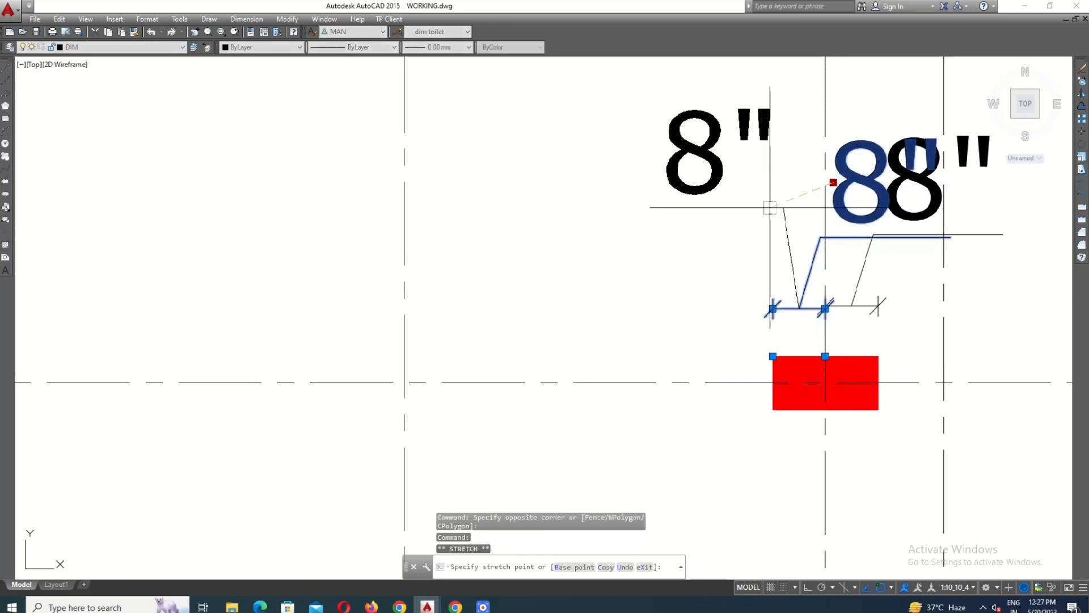
pyautogui.click(775, 214)
pyautogui.press('Escape')
pyautogui.moveTo(819, 280); pyautogui.dragTo(735, 239, button='middle')
# Step: Dimension the column at grid E-3 vertically from grid line 3 to both edges on its left side, with the lower text below the grid line
pyautogui.scroll(-2, 736, 239)
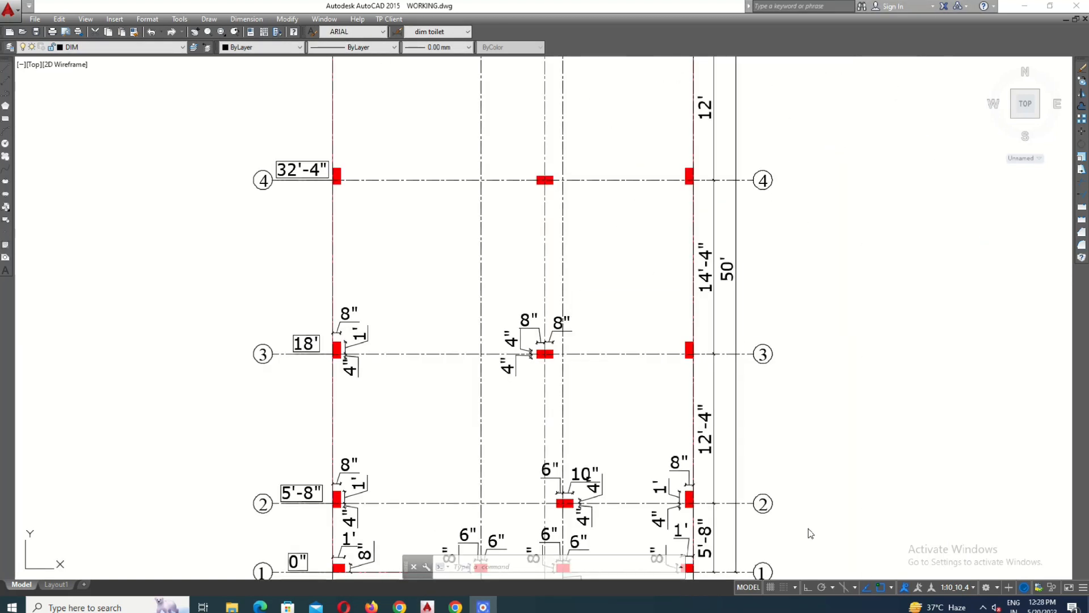
pyautogui.scroll(2, 615, 368)
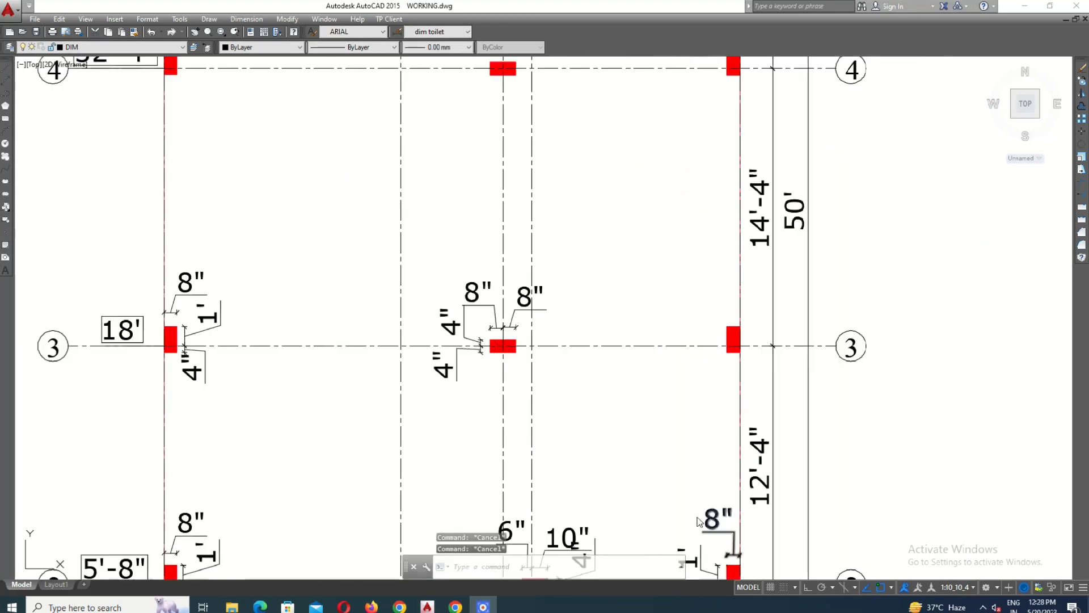
pyautogui.scroll(4, 741, 336)
pyautogui.press('Return')
pyautogui.scroll(2, 723, 411)
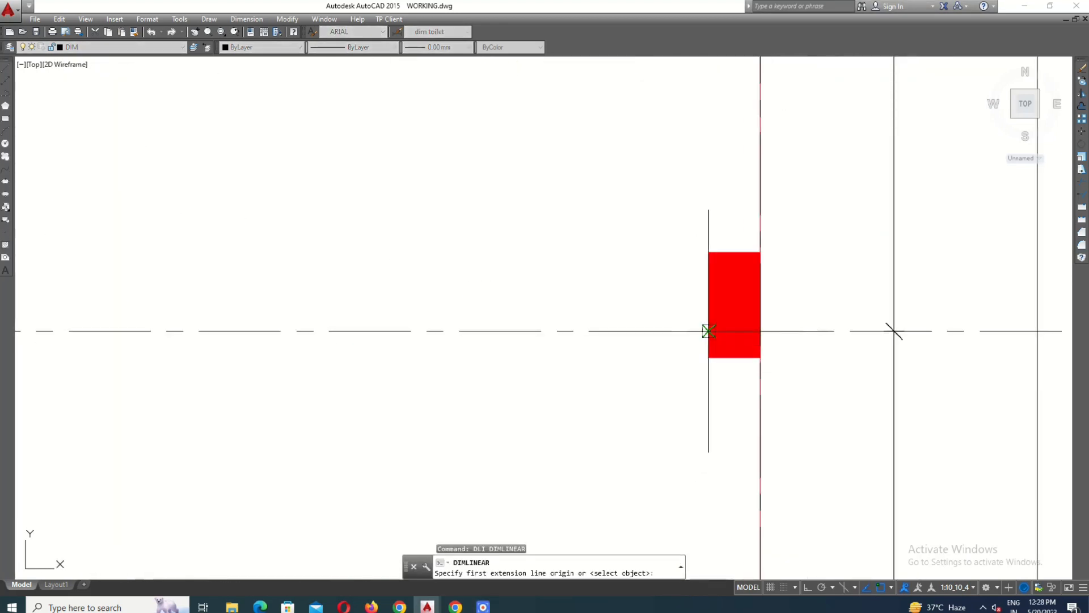
pyautogui.click(668, 355)
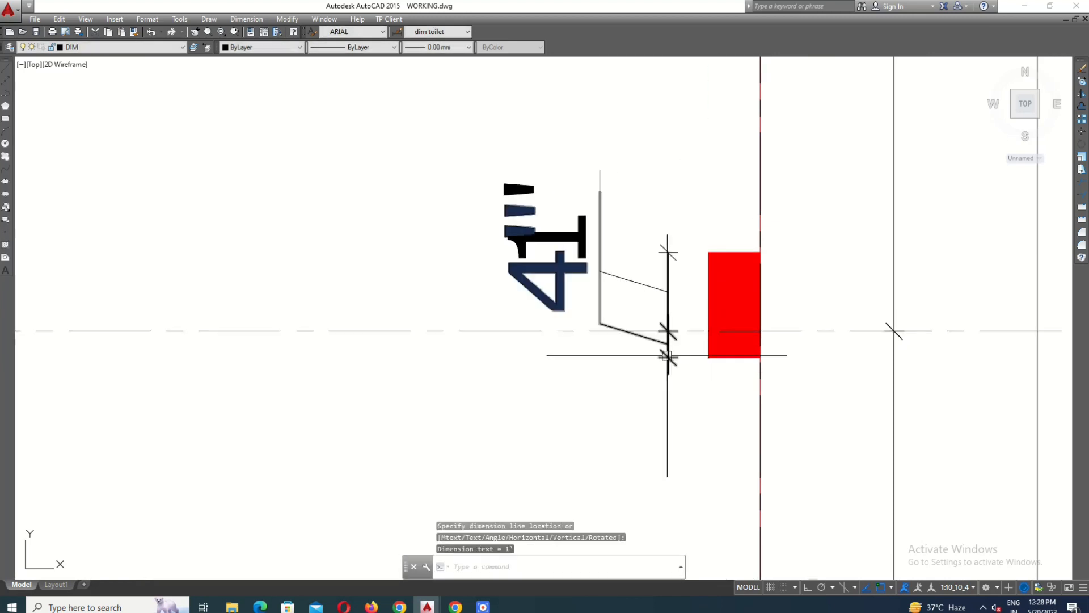
pyautogui.press('Escape')
# Step: Dimension the width of the column at grid E-3 above it and move the dimension text to the left of grid line E
pyautogui.moveTo(741, 236); pyautogui.dragTo(718, 305, button='middle')
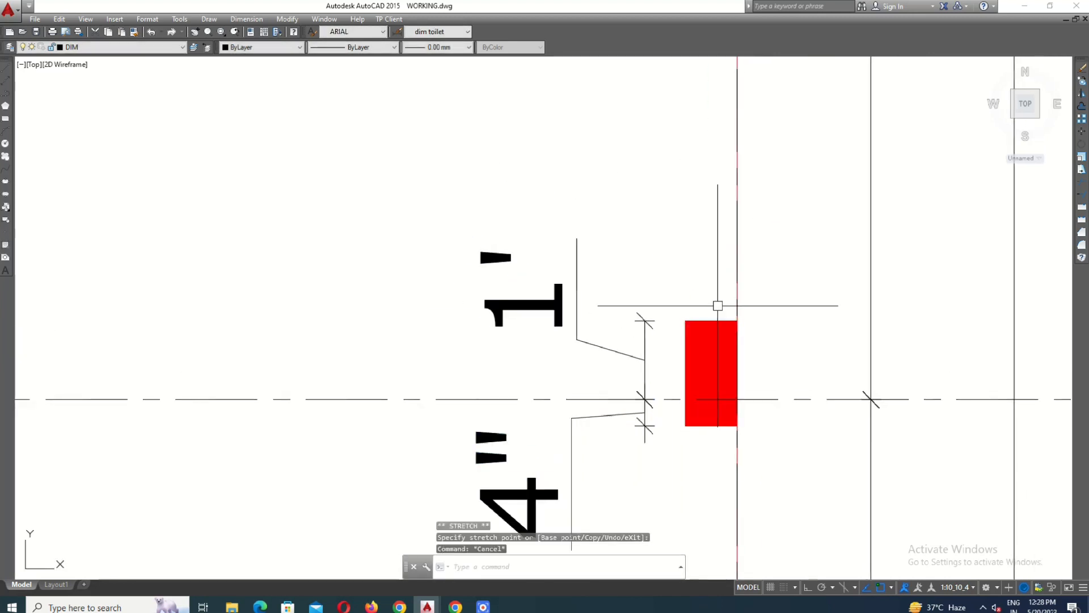
pyautogui.doubleClick(700, 273)
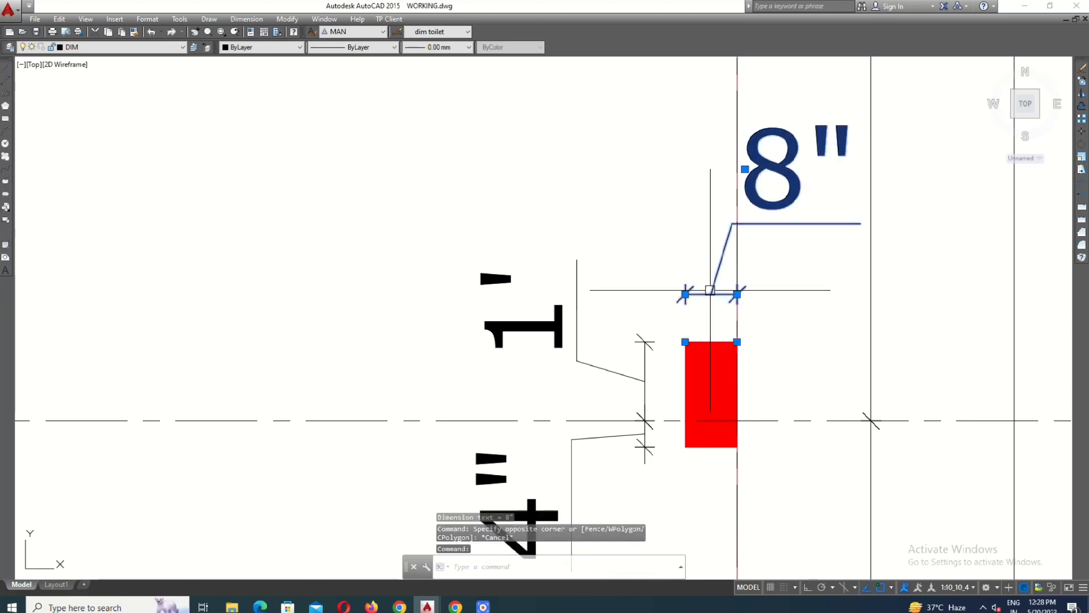
pyautogui.click(693, 229)
pyautogui.press('Escape')
# Step: Dimension the column at grid E-4: its width above it, and the vertical distances from grid line 4 to both edges on its left side
pyautogui.scroll(-5, 741, 538)
pyautogui.scroll(5, 742, 180)
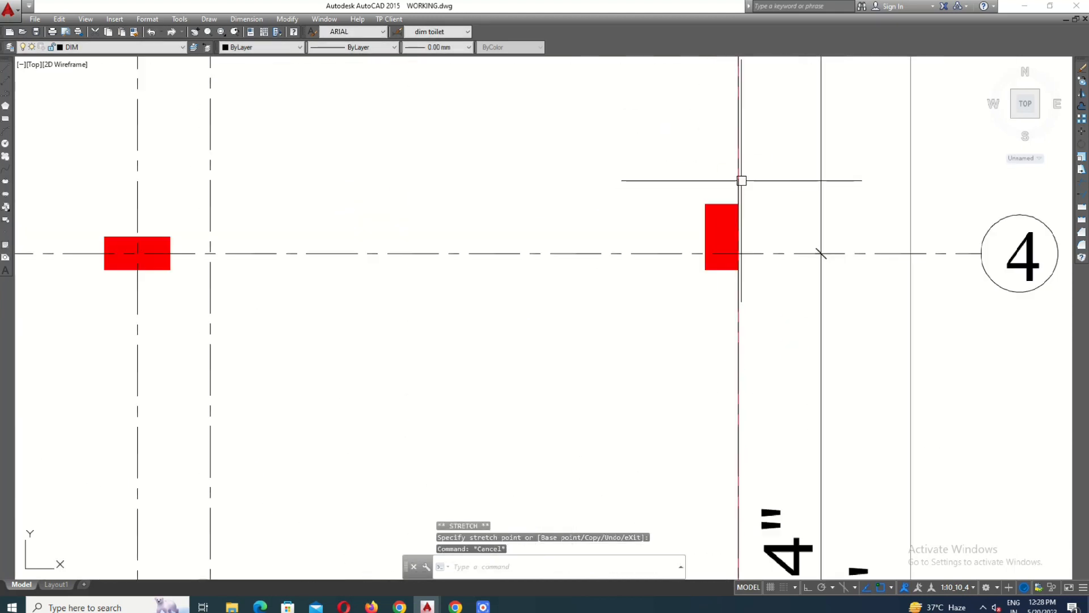
pyautogui.press('space')
pyautogui.click(733, 217)
pyautogui.click(685, 175)
pyautogui.press('space')
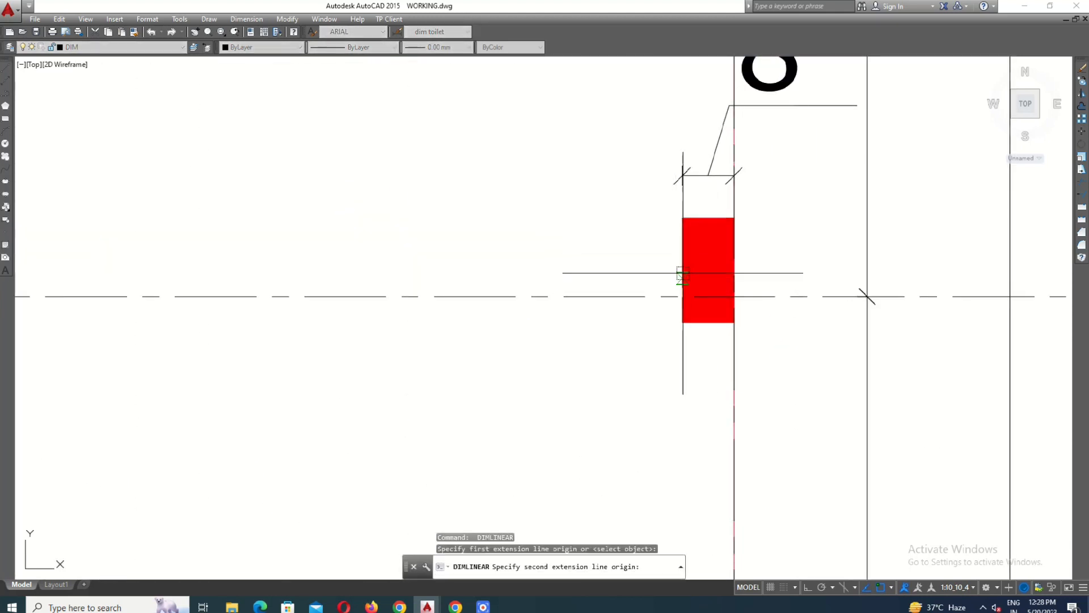
pyautogui.click(682, 274)
pyautogui.click(641, 295)
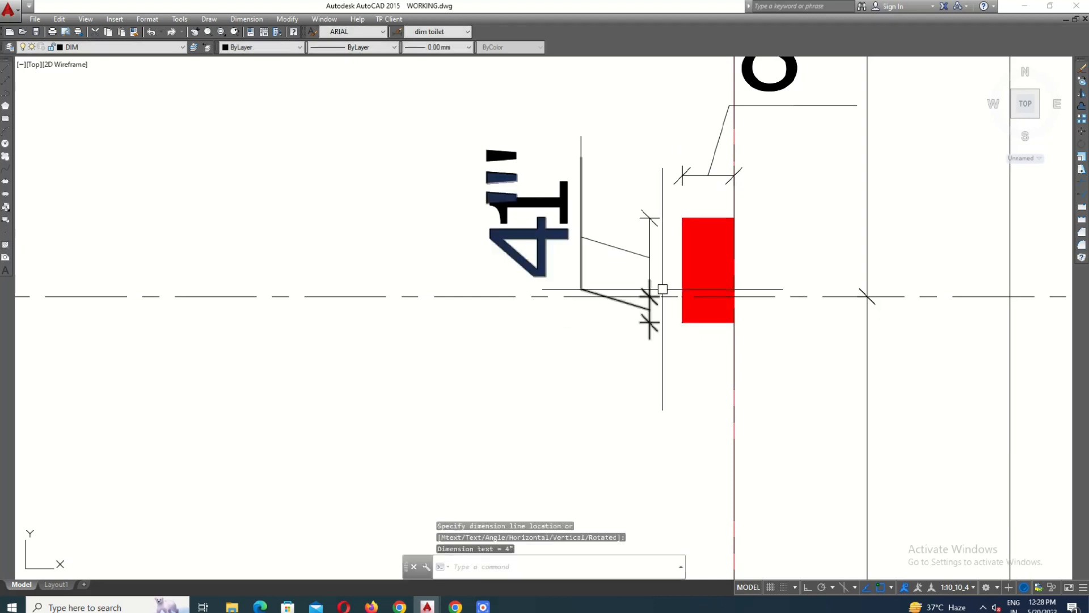
# Step: Move the lower vertical dimension's text at column E-4 below grid line 4 and the width dimension's text over the column
pyautogui.click(494, 431)
pyautogui.press('Escape')
pyautogui.moveTo(724, 183); pyautogui.dragTo(702, 335, button='middle')
pyautogui.click(719, 243)
pyautogui.press('Escape')
# Step: Dimension column E-5's width below it and its edges from grid line 5 on its left side, with the lower text below the grid line
pyautogui.scroll(-6, 699, 339)
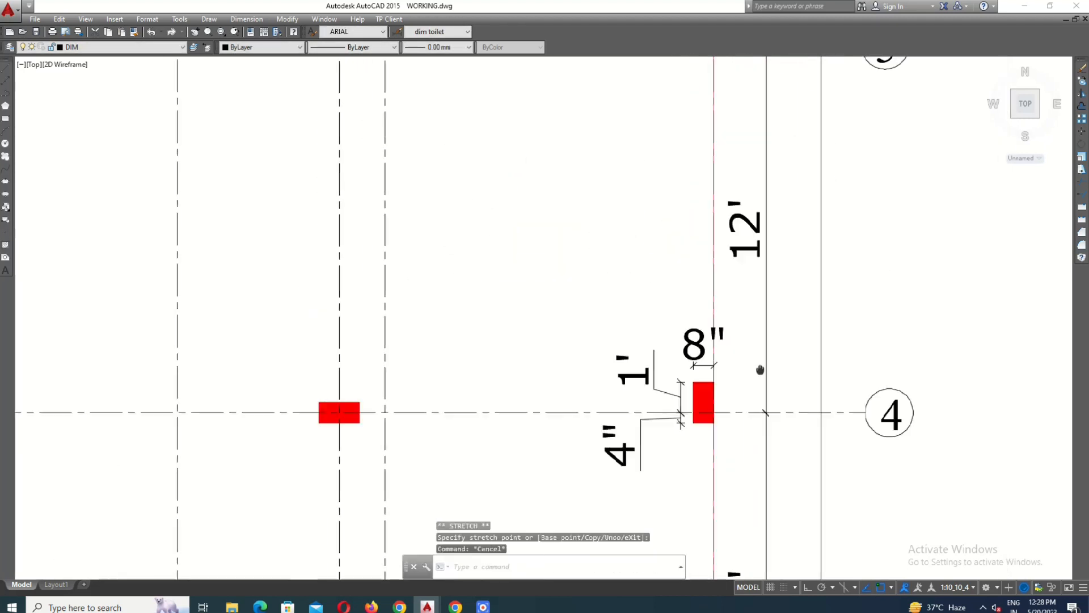
pyautogui.scroll(5, 726, 238)
pyautogui.write('DLI')
pyautogui.press('Return')
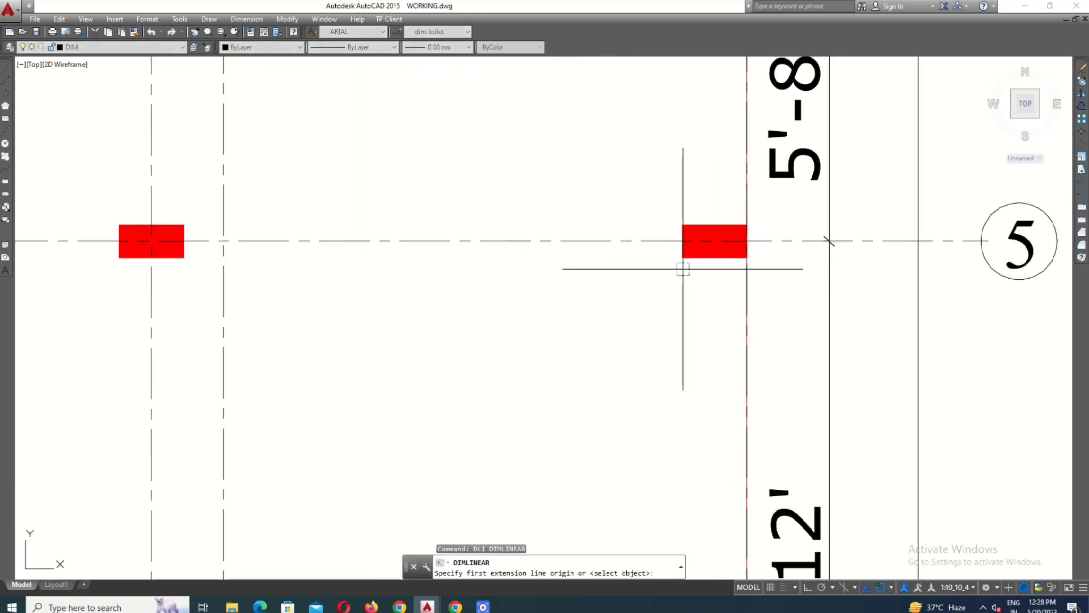
pyautogui.click(683, 257)
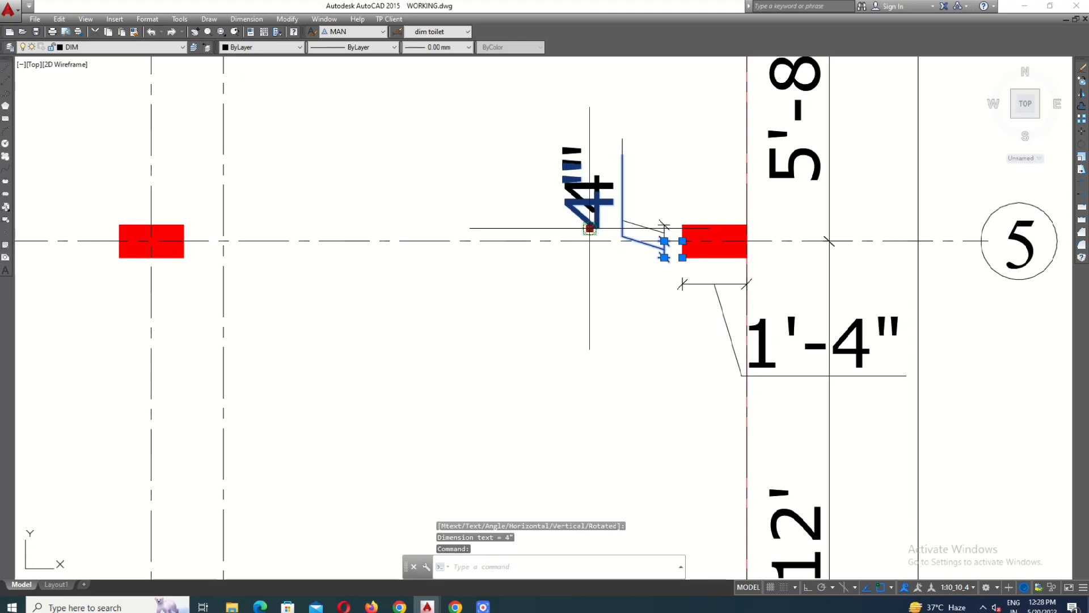
pyautogui.click(567, 318)
# Step: Dimension the column at grid E-6: its height from grid line 6 on its left side, and its width below it
pyautogui.moveTo(737, 85); pyautogui.dragTo(744, 258, button='middle')
pyautogui.press('Return')
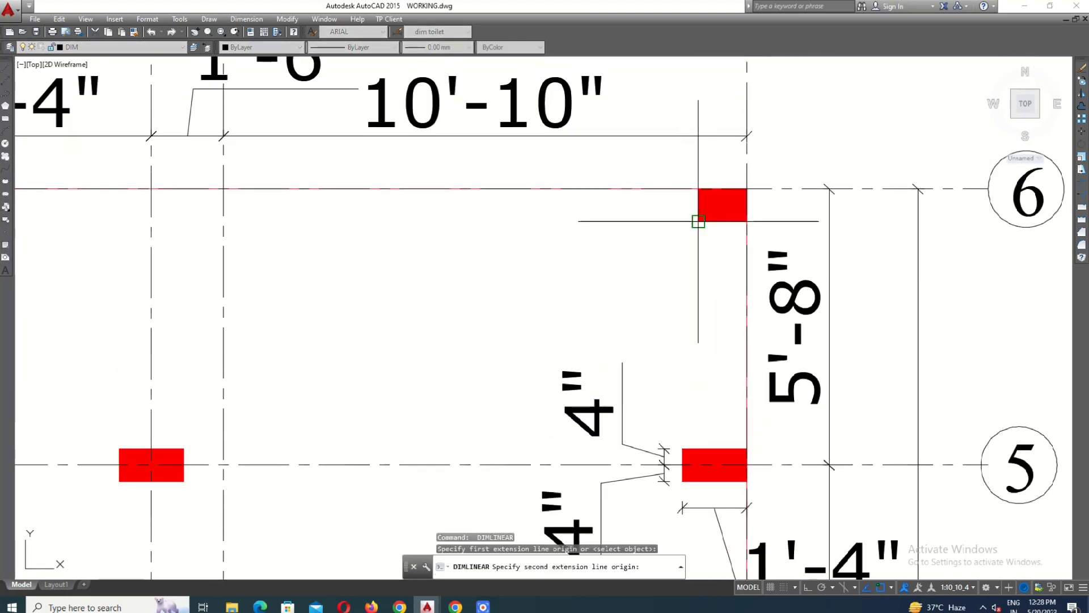
pyautogui.scroll(2, 698, 222)
pyautogui.click(670, 204)
pyautogui.click(738, 267)
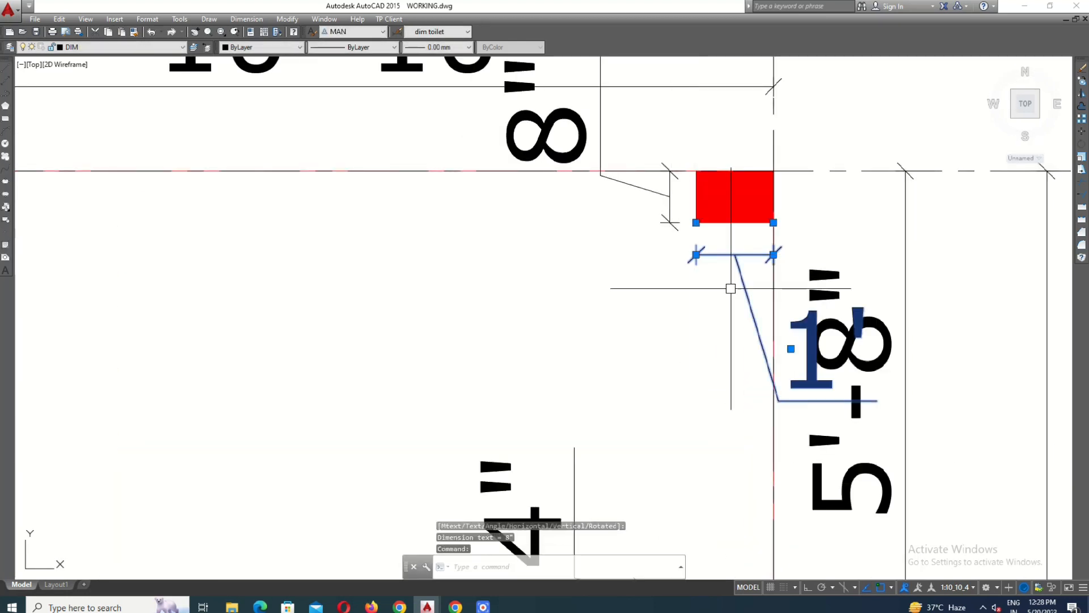
# Step: Move the width dimension's text at column E-6 beneath the column and the height dimension's text below grid line 6
pyautogui.click(791, 348)
pyautogui.click(719, 353)
pyautogui.moveTo(719, 353); pyautogui.dragTo(727, 409, button='middle')
pyautogui.click(556, 219)
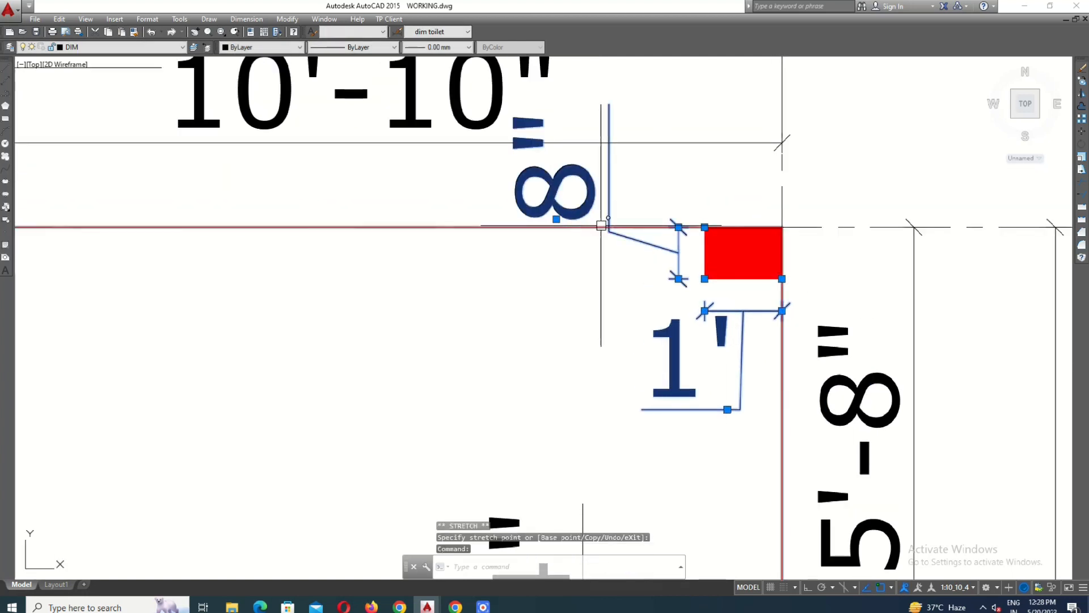
pyautogui.click(556, 219)
pyautogui.press('Escape')
# Step: Dimension the column at grid C-4 horizontally from grid line C to its left and right edges, above the column
pyautogui.scroll(-3, 860, 192)
pyautogui.moveTo(783, 295); pyautogui.dragTo(868, 242, button='middle')
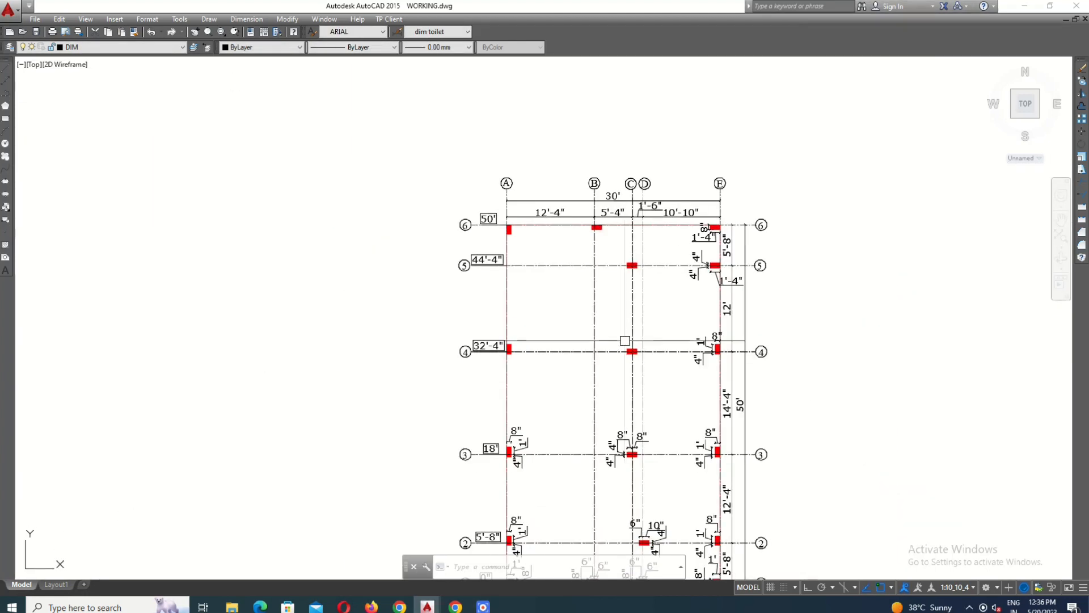
pyautogui.scroll(4, 633, 349)
pyautogui.write('dli')
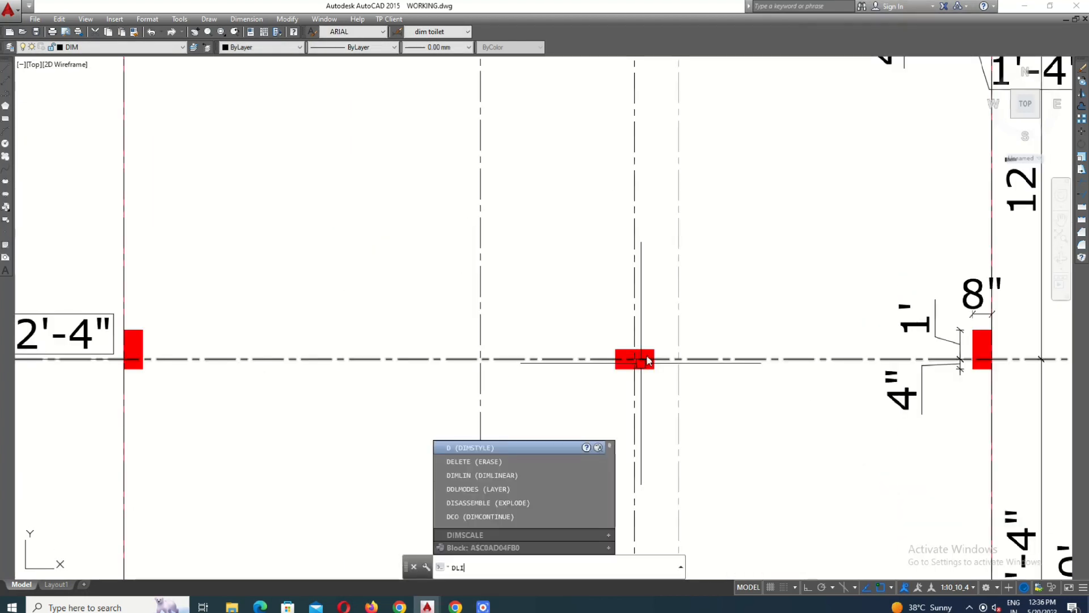
pyautogui.press('Return')
pyautogui.scroll(5, 638, 349)
pyautogui.click(521, 275)
pyautogui.press('Return')
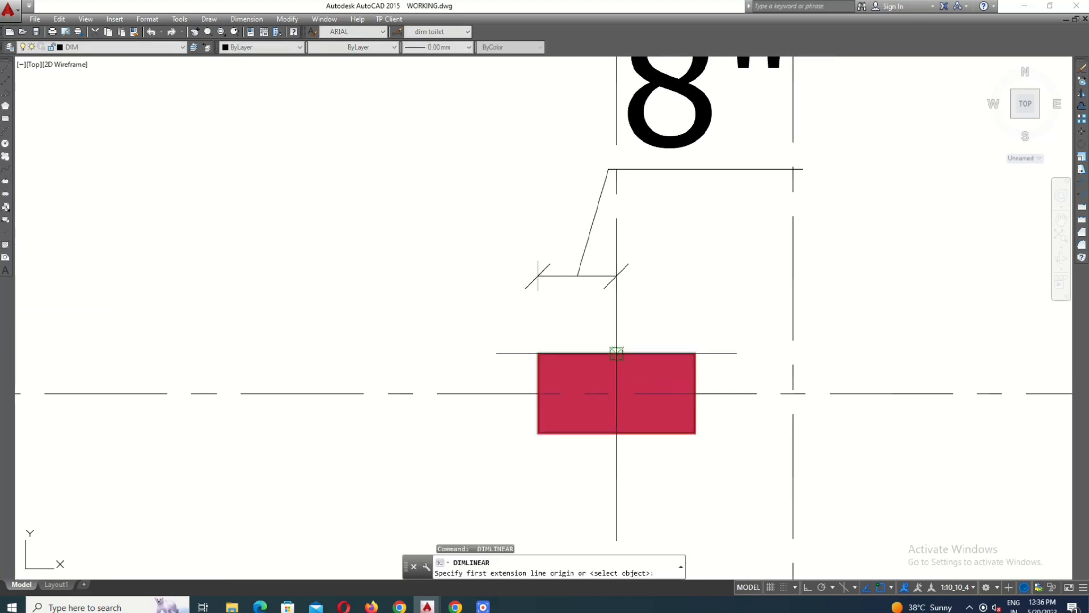
pyautogui.click(616, 353)
pyautogui.click(695, 352)
pyautogui.click(599, 274)
# Step: Dimension the column at grid C-4 vertically from grid line 4 to its lower and upper edges, on its left side
pyautogui.press('Return')
pyautogui.scroll(-4, 599, 224)
pyautogui.scroll(2, 580, 288)
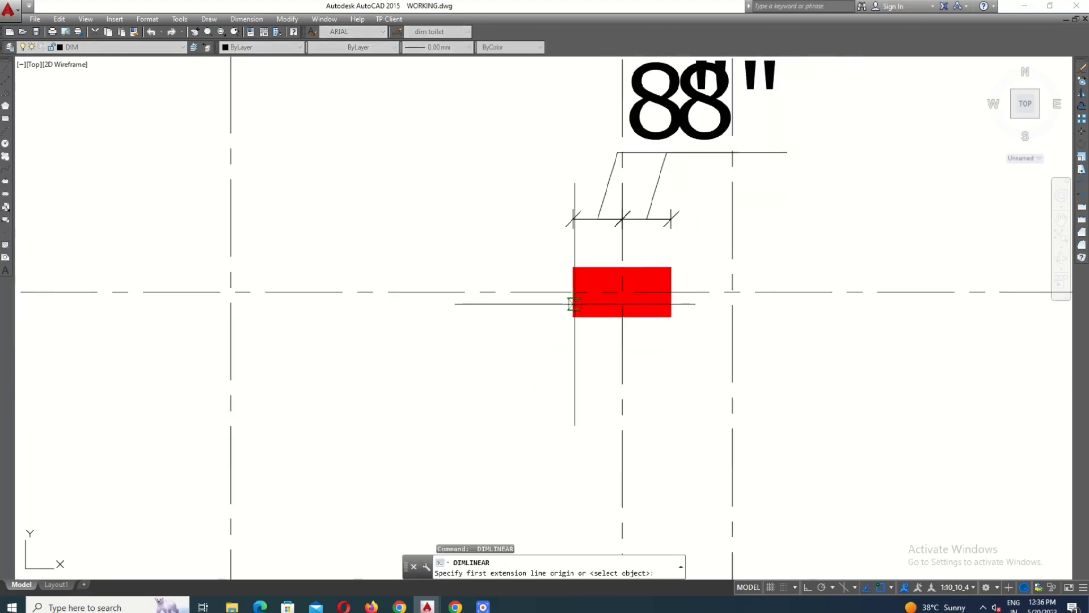
pyautogui.click(573, 267)
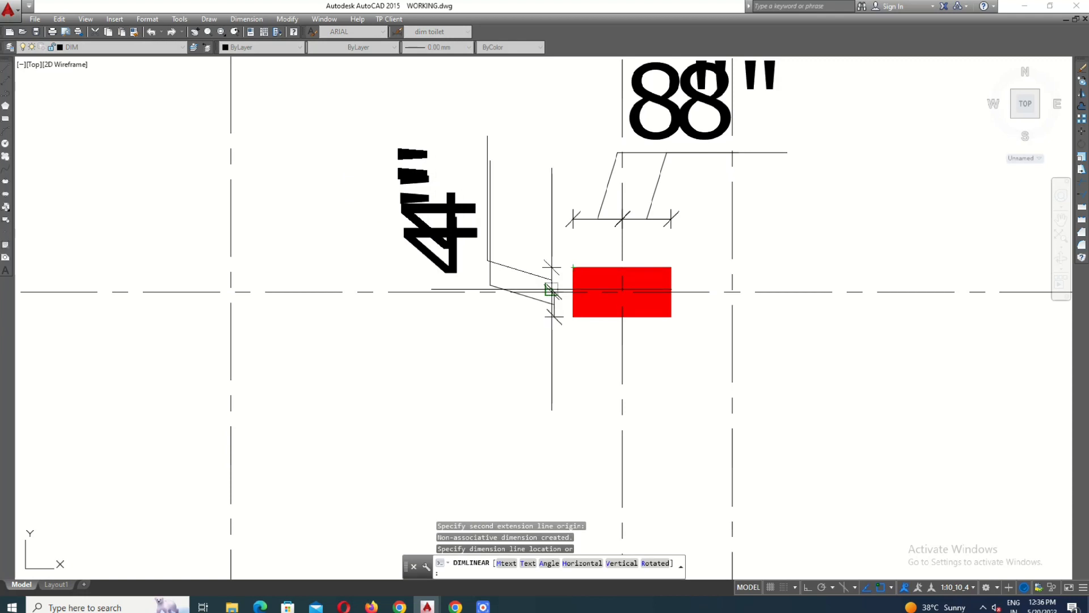
pyautogui.scroll(2, 555, 292)
pyautogui.scroll(-2, 559, 297)
pyautogui.click(572, 299)
pyautogui.press('Escape')
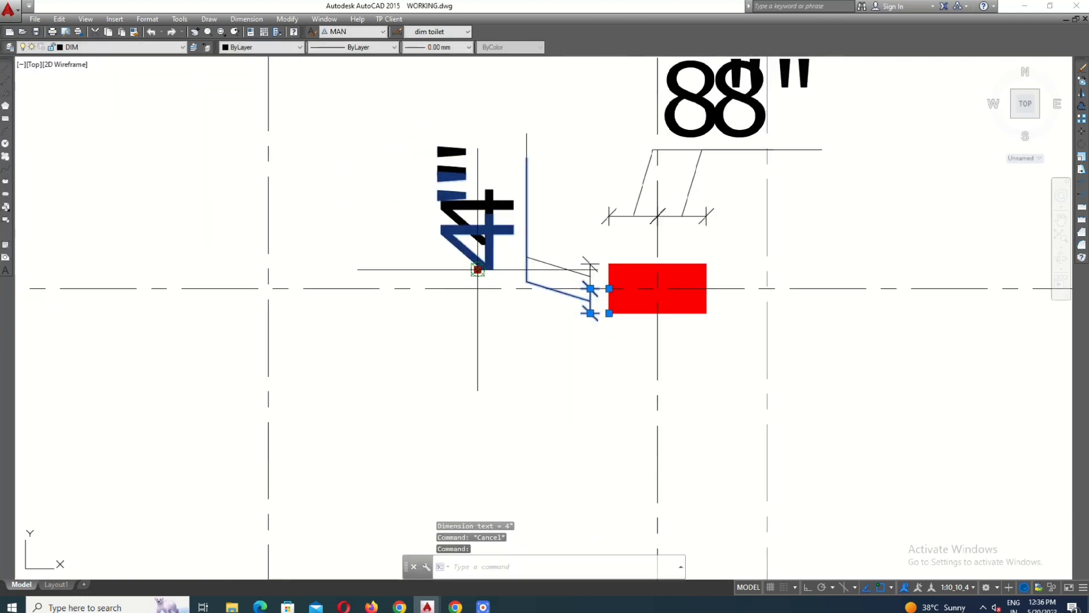
# Step: At column C-4, move the lower vertical dimension's text below grid line 4 and the left horizontal dimension's text left of grid line C
pyautogui.click(477, 270)
pyautogui.scroll(-2, 477, 269)
pyautogui.press('Escape')
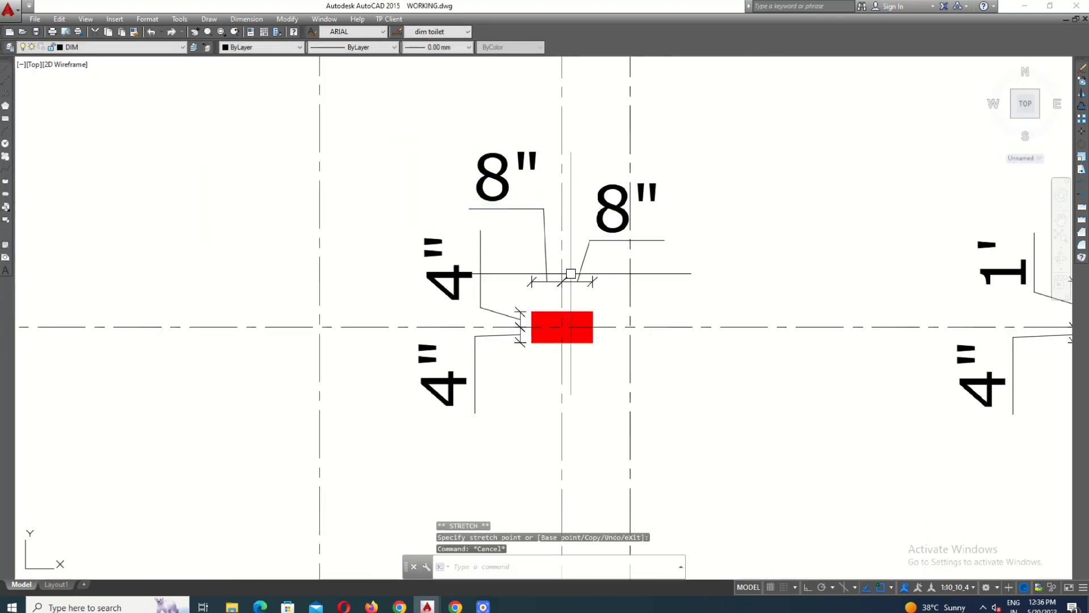
# Step: Dimension the column at grid A-4 vertically from grid line 4 to its upper and lower edges, on its right side
pyautogui.scroll(-3, 633, 256)
pyautogui.scroll(2, 316, 263)
pyautogui.write('dli')
pyautogui.press('Return')
pyautogui.scroll(3, 397, 291)
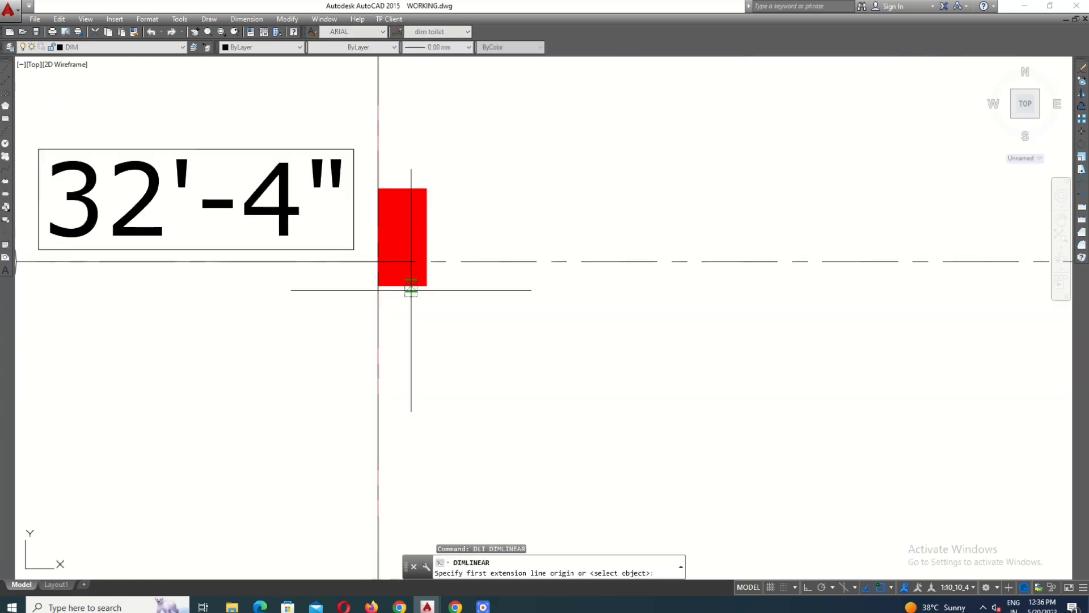
pyautogui.click(426, 286)
pyautogui.click(464, 201)
pyautogui.press('Return')
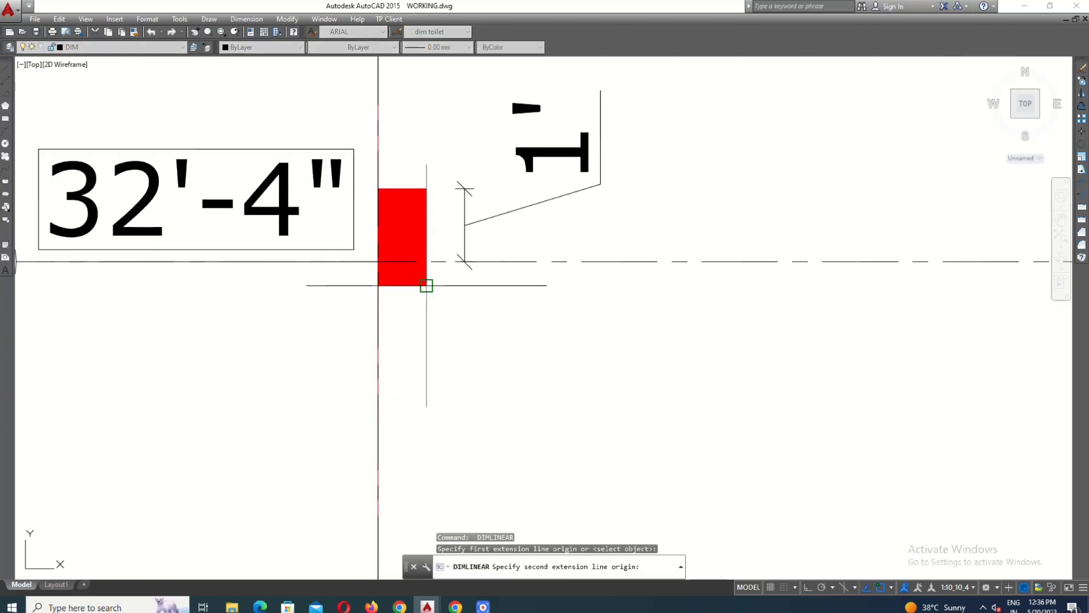
pyautogui.scroll(2, 411, 275)
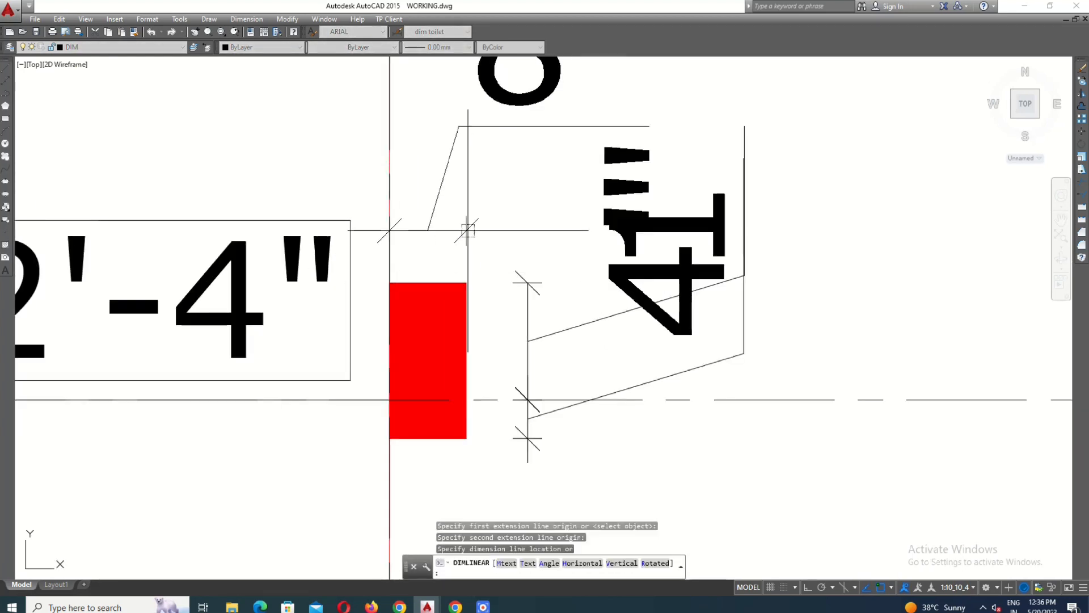
# Step: Dimension the width of the column at grid A-4 above it and move the lower vertical dimension's text below grid line 4
pyautogui.click(467, 230)
pyautogui.scroll(-2, 551, 282)
pyautogui.press('Escape')
# Step: Dimension the column at grid A-6: its height from grid line 6 on its right side, and its width below it
pyautogui.scroll(-3, 610, 400)
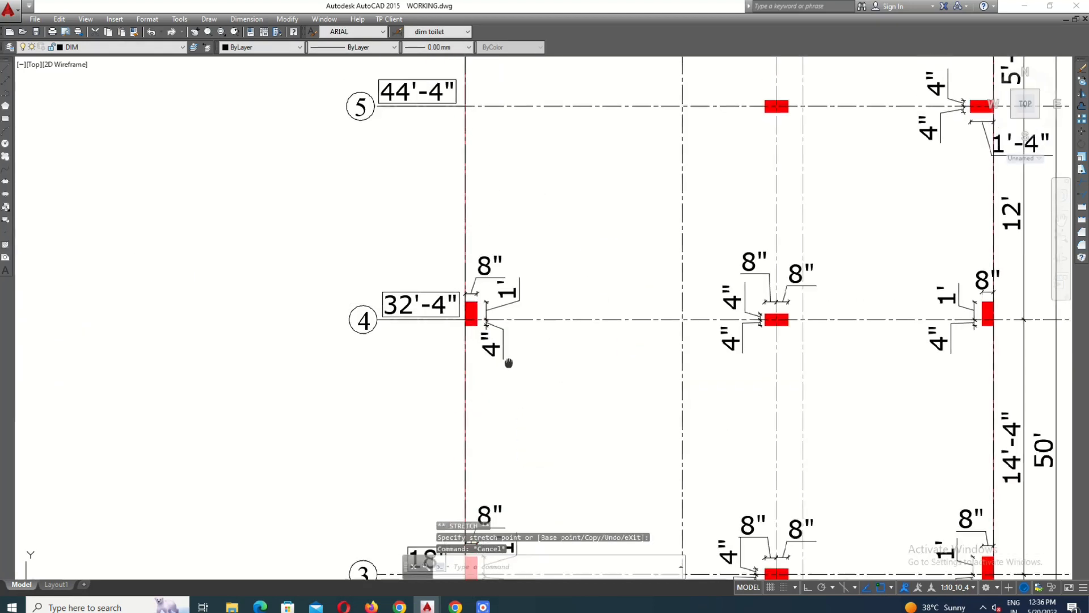
pyautogui.moveTo(508, 359); pyautogui.dragTo(518, 550, button='middle')
pyautogui.scroll(4, 486, 181)
pyautogui.write('dli')
pyautogui.press('Return')
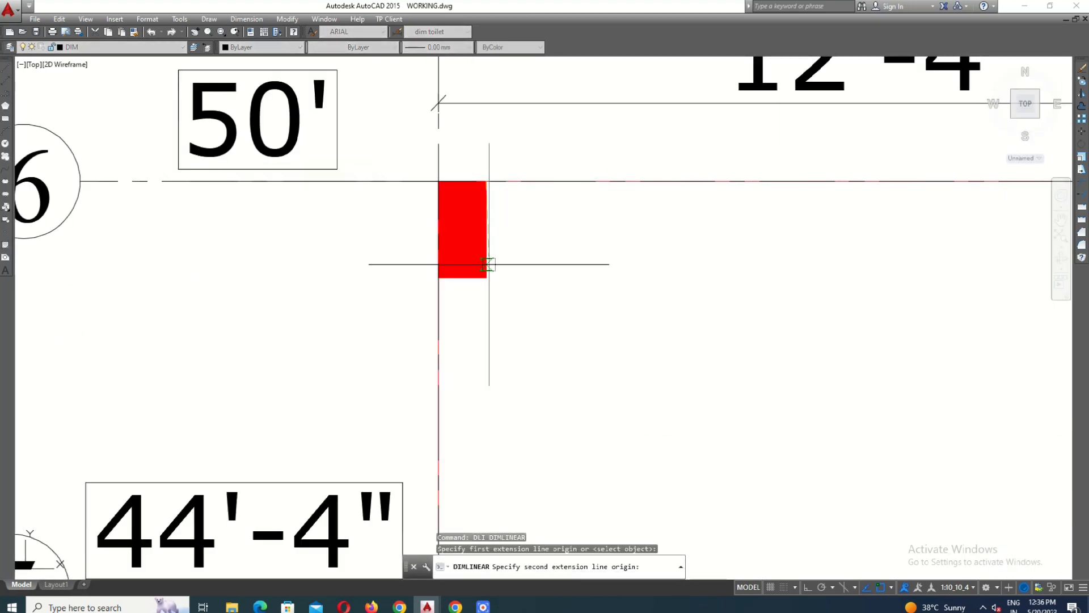
pyautogui.click(524, 268)
pyautogui.press('Return')
pyautogui.click(438, 278)
pyautogui.click(486, 278)
pyautogui.click(503, 441)
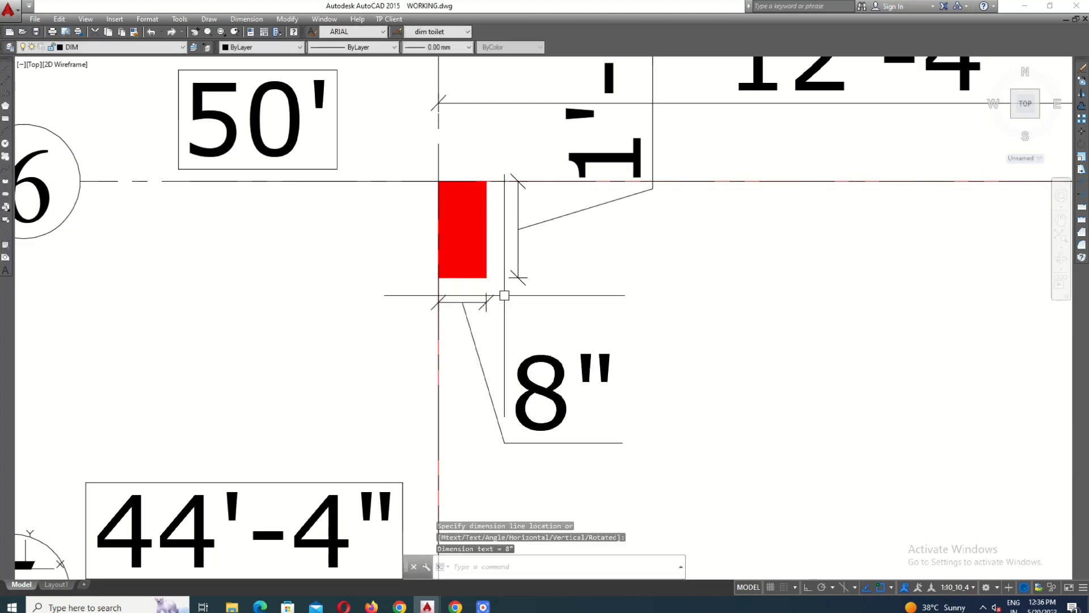
# Step: Move the text of the vertical dimension at column A-6 below grid line 6
pyautogui.moveTo(502, 190); pyautogui.dragTo(441, 236, button='middle')
pyautogui.click(545, 223)
pyautogui.scroll(-1, 620, 292)
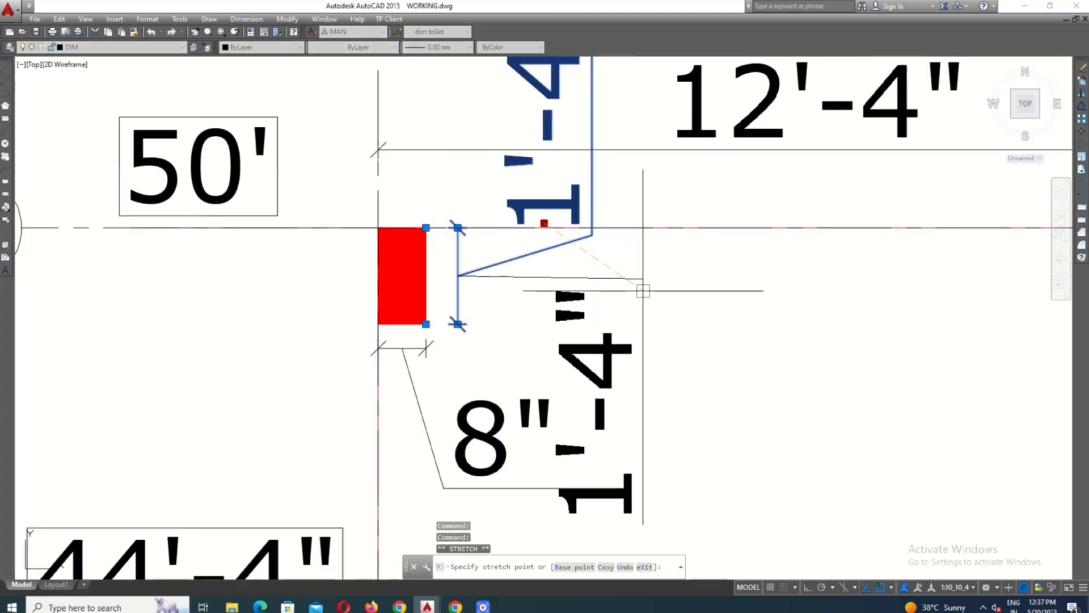
pyautogui.press('Escape')
pyautogui.scroll(-2, 522, 299)
# Step: Dimension the height of the column at grid B-6 from grid line 6, on its left side
pyautogui.scroll(3, 674, 247)
pyautogui.write('dli')
pyautogui.press('Return')
pyautogui.scroll(2, 577, 200)
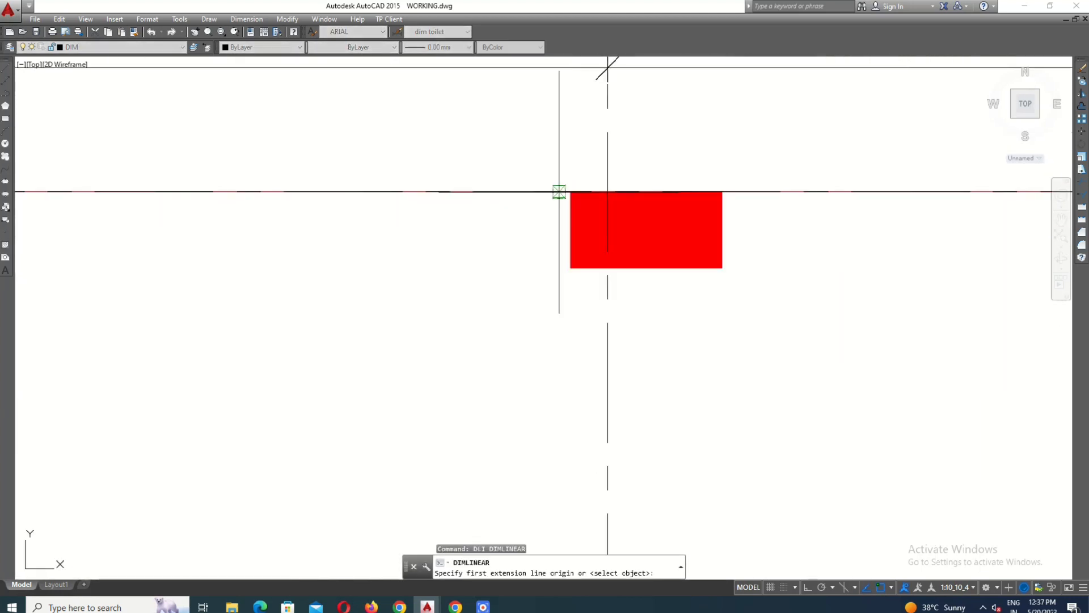
pyautogui.click(570, 268)
pyautogui.click(510, 268)
# Step: Dimension the column at grid B-6 horizontally from grid line B to its left and right edges, below the column
pyautogui.press('Return')
pyautogui.click(564, 268)
pyautogui.click(608, 267)
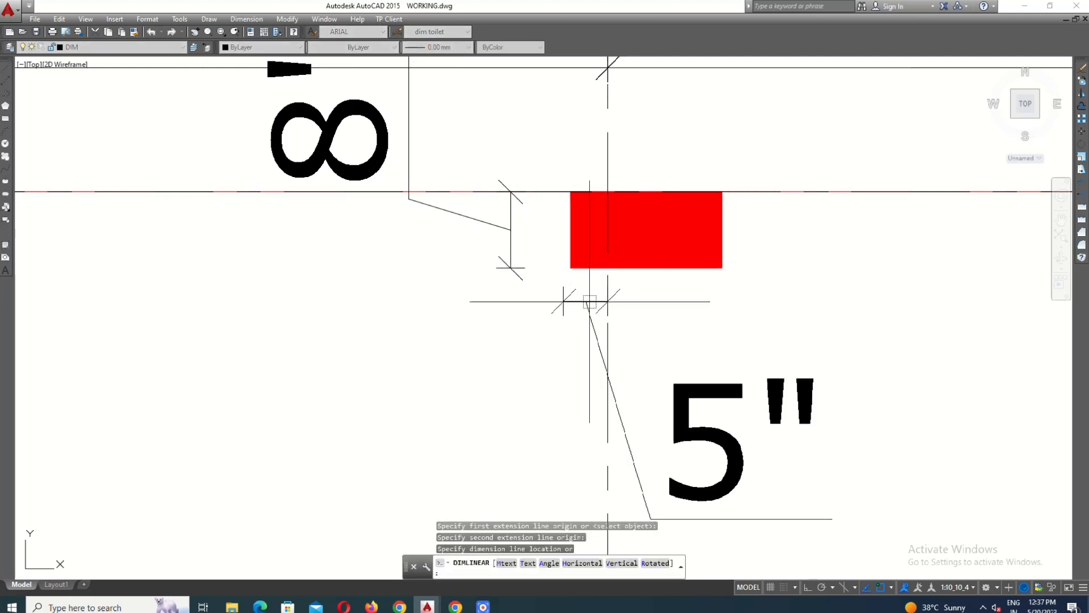
pyautogui.click(589, 321)
pyautogui.press('Return')
pyautogui.click(615, 269)
pyautogui.click(641, 319)
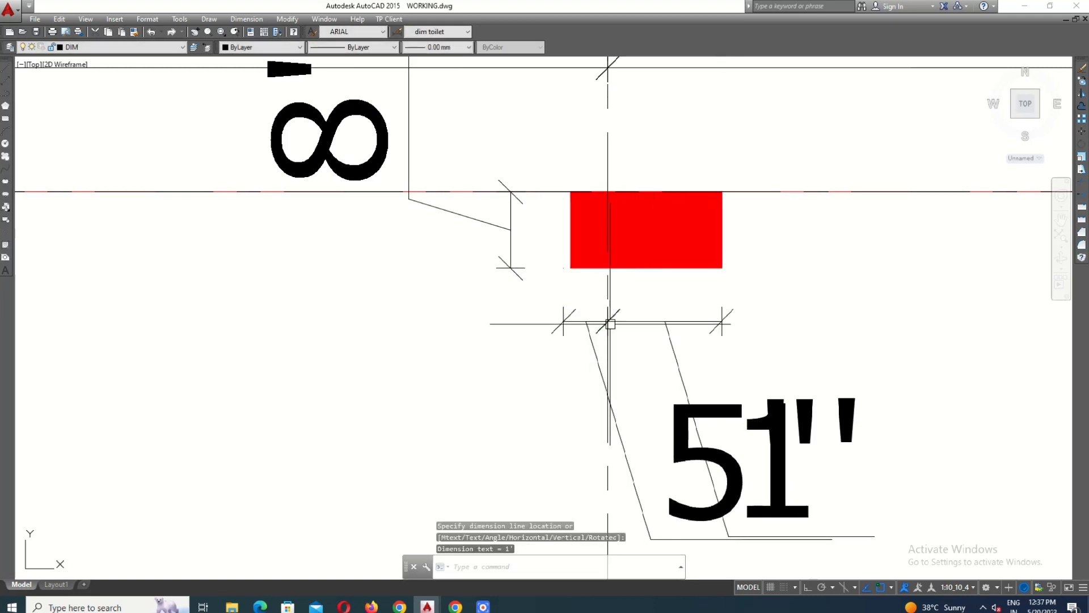
# Step: Move the left horizontal dimension's text at column B-6 to the left of grid line B
pyautogui.scroll(-3, 576, 365)
pyautogui.click(572, 365)
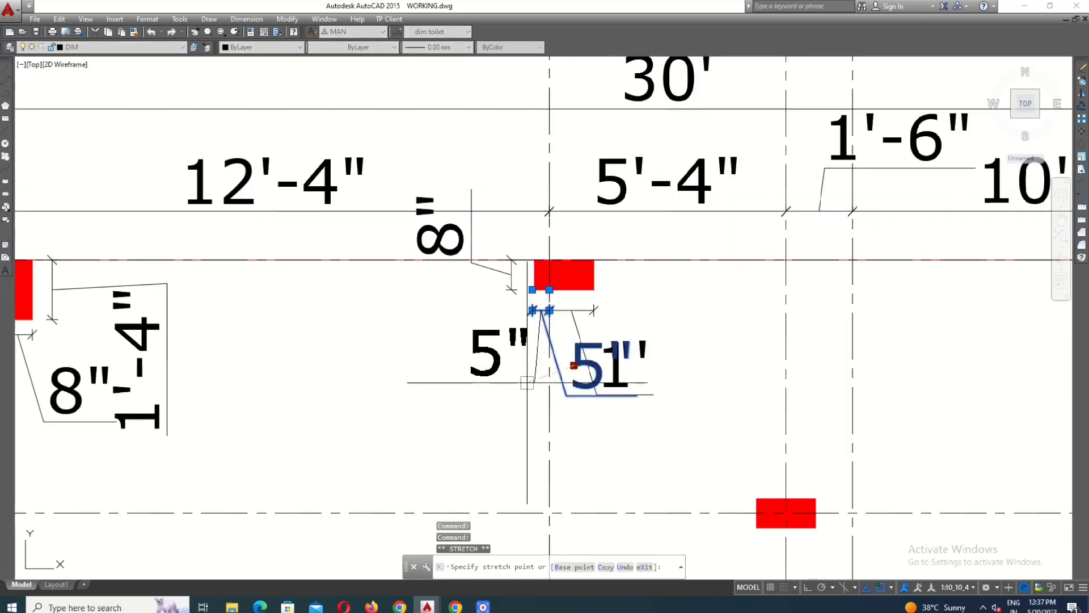
pyautogui.click(528, 359)
pyautogui.press('Escape')
# Step: Dimension the column at grid C-5 horizontally from grid line C to its left and right edges, above the column
pyautogui.moveTo(721, 295); pyautogui.dragTo(459, 273, button='middle')
pyautogui.scroll(-2, 459, 274)
pyautogui.scroll(3, 484, 430)
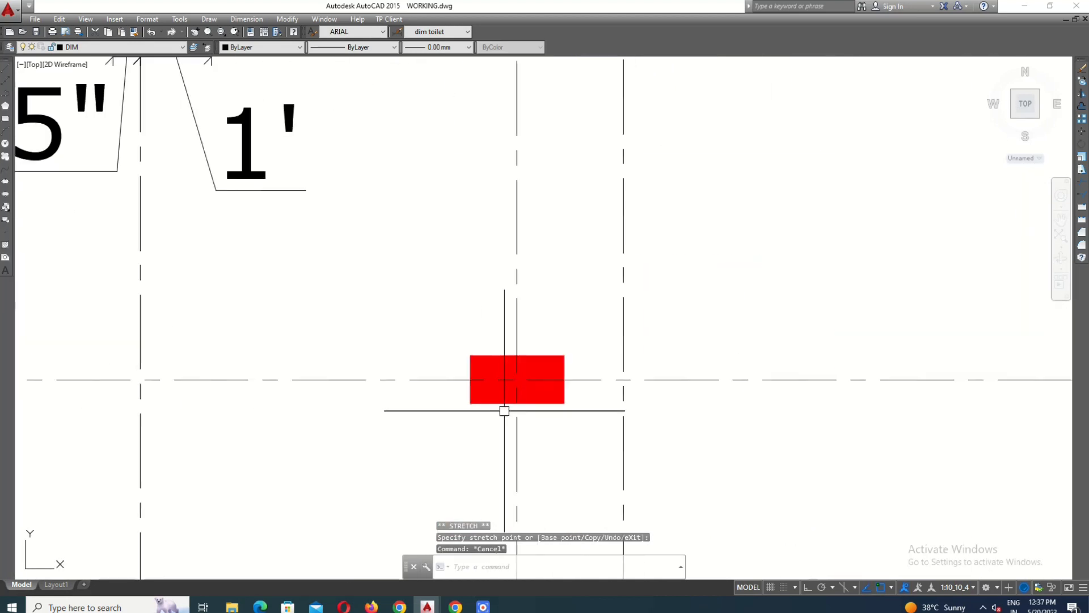
pyautogui.write('DLI')
pyautogui.press('Return')
pyautogui.click(516, 355)
pyautogui.click(516, 332)
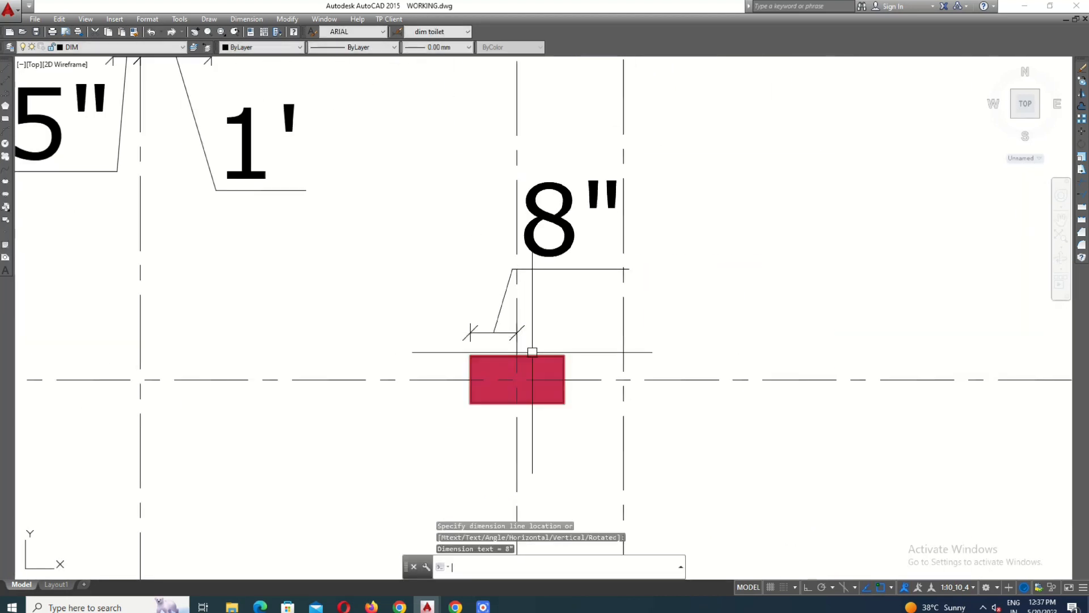
pyautogui.press('Return')
pyautogui.click(517, 356)
pyautogui.click(565, 356)
pyautogui.click(517, 333)
# Step: Dimension the column at grid C-5 vertically from grid line 5 to its upper and lower edges, on its left side, ending exactly at the lower corner
pyautogui.scroll(-3, 519, 329)
pyautogui.scroll(3, 502, 337)
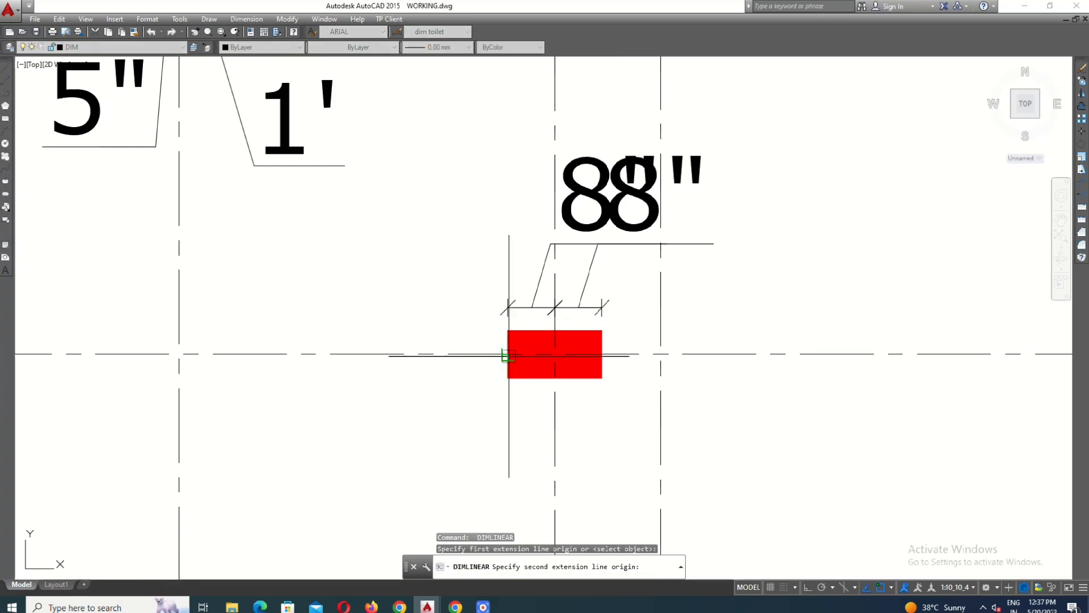
pyautogui.click(509, 357)
pyautogui.click(490, 354)
pyautogui.press('Return')
pyautogui.click(489, 369)
pyautogui.scroll(2, 493, 388)
pyautogui.click(486, 354)
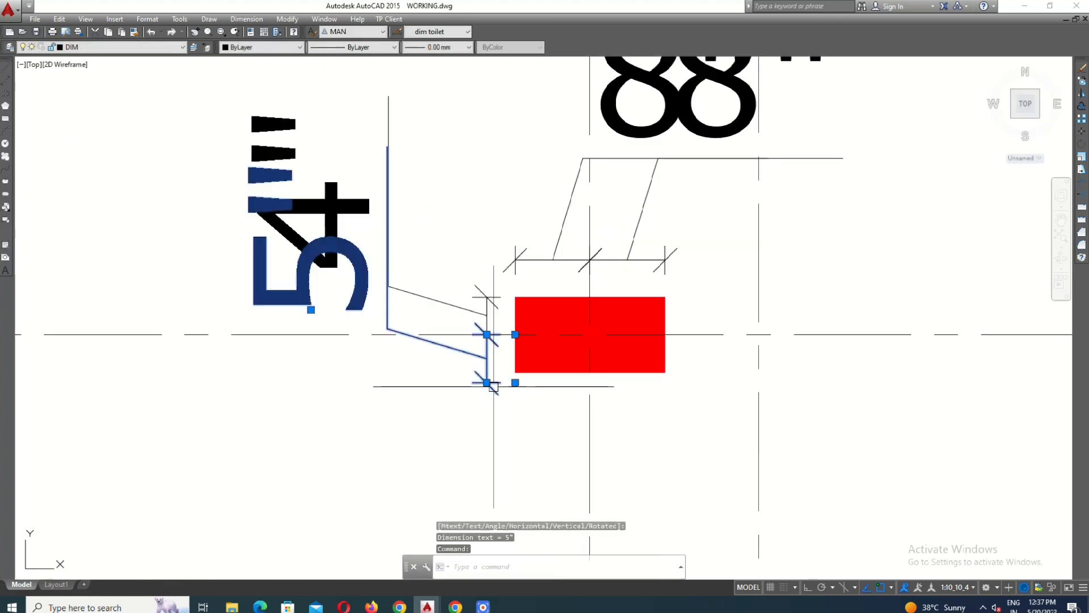
pyautogui.click(515, 372)
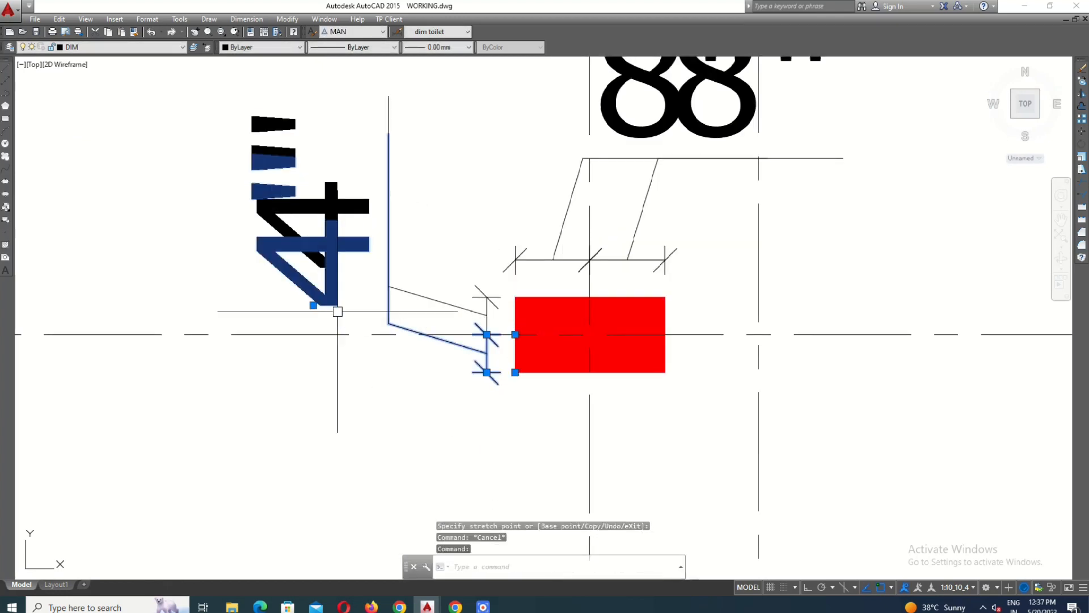
# Step: At column C-5, move the lower vertical dimension's text below grid line 5 and the left horizontal dimension's text left of grid line C
pyautogui.scroll(-2, 423, 295)
pyautogui.press('Escape')
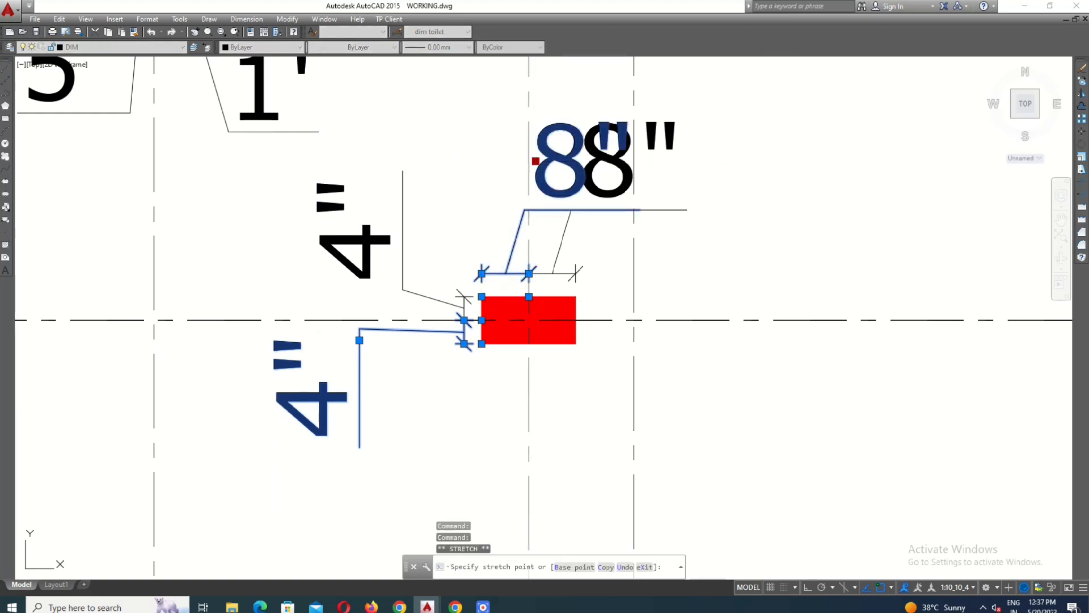
pyautogui.scroll(-5, 593, 384)
pyautogui.scroll(-5, 594, 384)
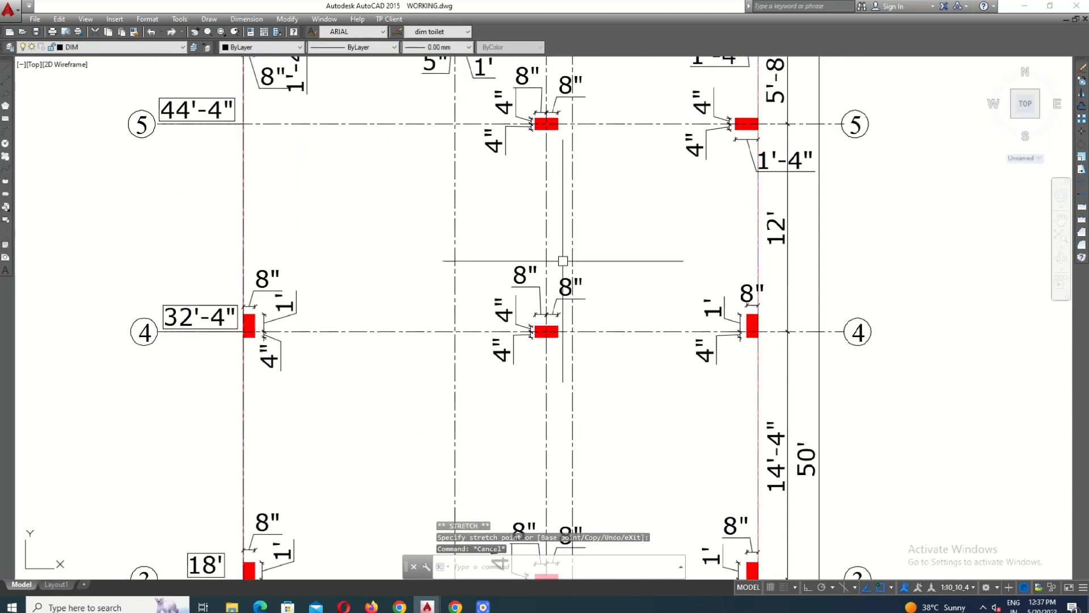
pyautogui.moveTo(584, 428); pyautogui.dragTo(549, 371, button='middle')
pyautogui.moveTo(532, 487); pyautogui.dragTo(527, 519, button='middle')
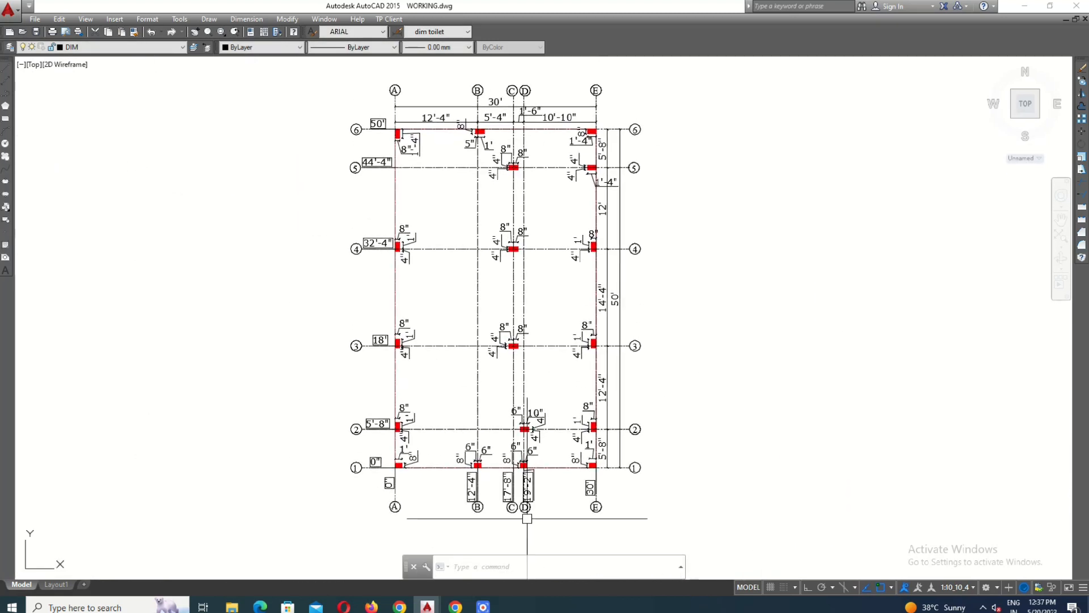
# Step: Copy the boxed C1 tag from beside the plan to just below the dimensions of column A-6
pyautogui.scroll(6, 738, 255)
pyautogui.click(683, 207)
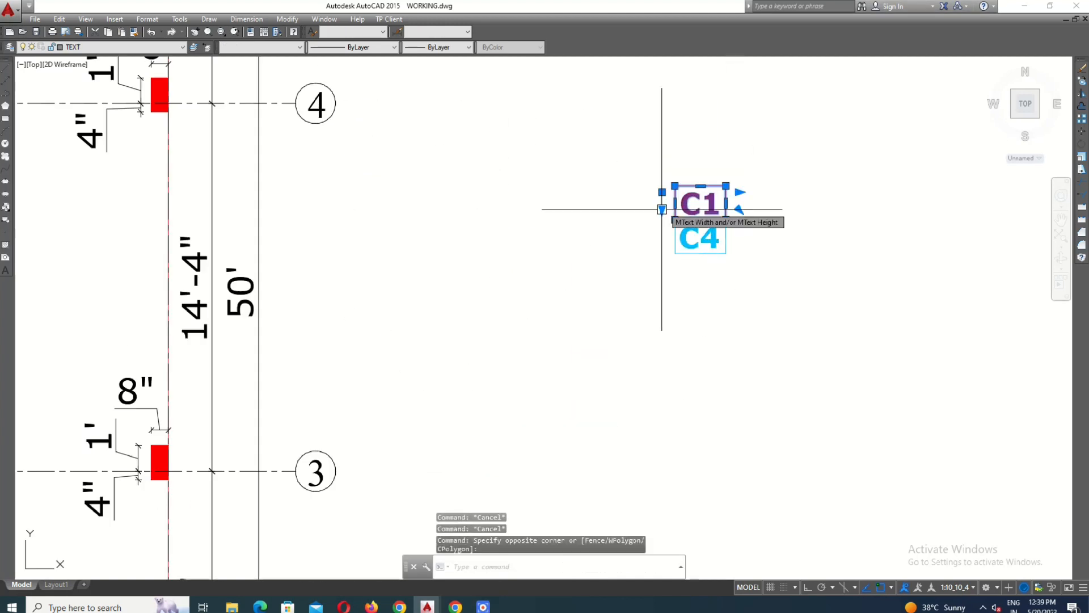
pyautogui.write('co')
pyautogui.press('Return')
pyautogui.click(696, 209)
pyautogui.scroll(-6, 794, 298)
pyautogui.scroll(10, 474, 155)
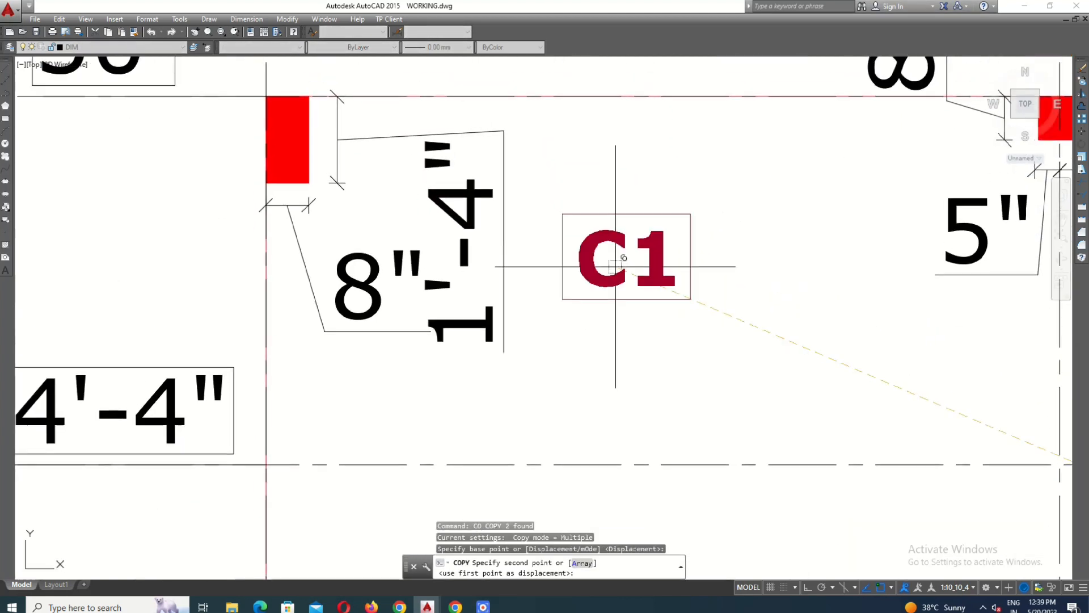
pyautogui.scroll(-2, 613, 205)
pyautogui.scroll(4, 471, 201)
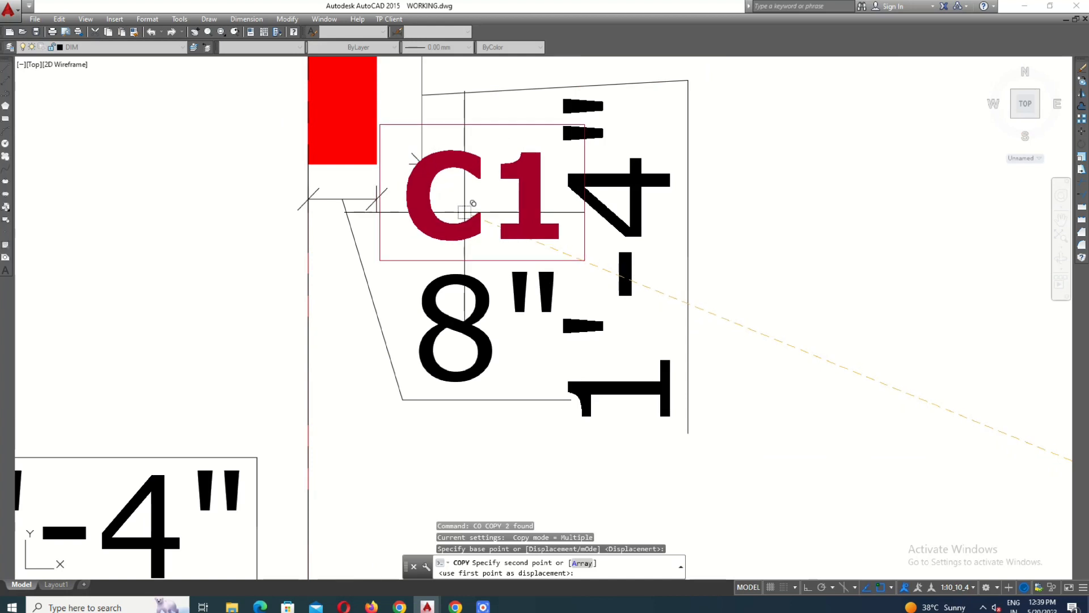
pyautogui.scroll(-4, 480, 276)
pyautogui.click(472, 266)
# Step: Place further copies of the C1 tag below the columns at grids B-6, E-6 and E-5
pyautogui.scroll(-5, 387, 225)
pyautogui.scroll(5, 575, 206)
pyautogui.click(552, 245)
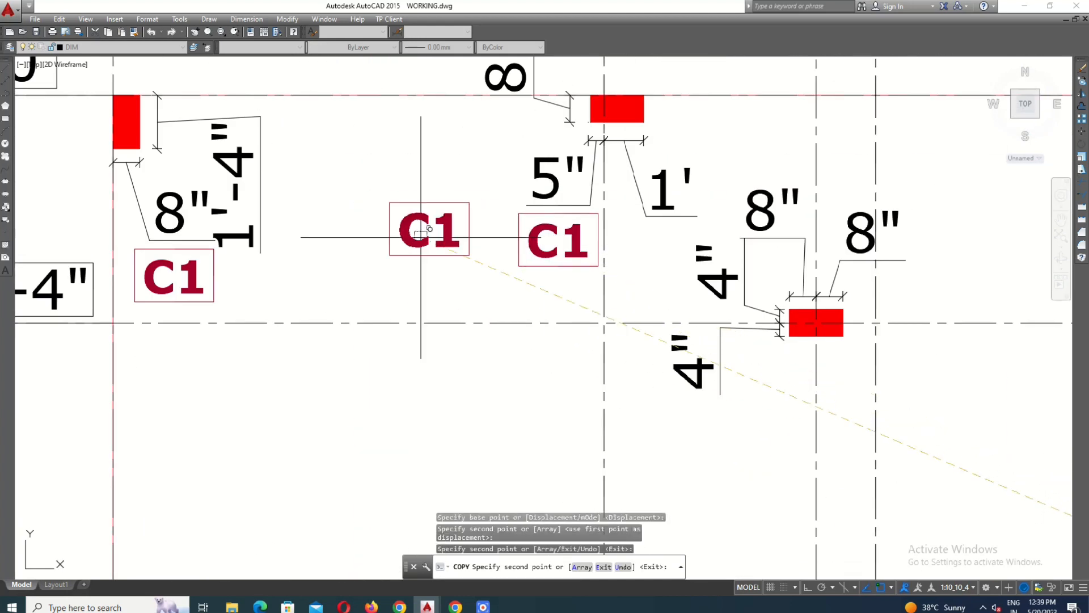
pyautogui.moveTo(390, 248); pyautogui.dragTo(186, 269, button='middle')
pyautogui.moveTo(703, 247); pyautogui.dragTo(367, 298, button='middle')
pyautogui.scroll(-3, 637, 190)
pyautogui.scroll(3, 654, 305)
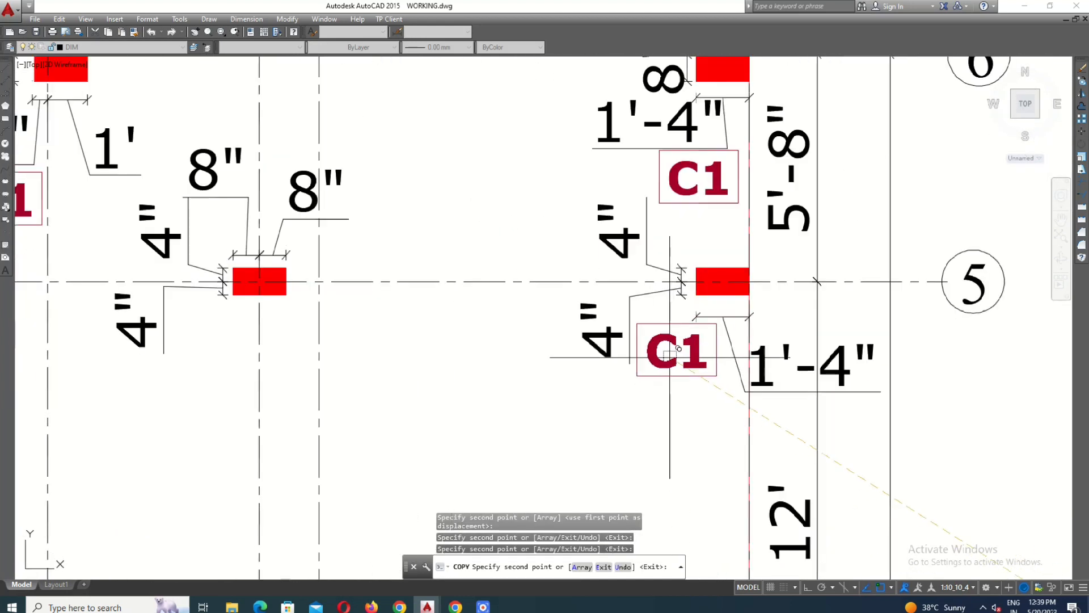
pyautogui.click(672, 357)
# Step: Place copies of the C1 tag below the columns at grids C-5 and C-4
pyautogui.scroll(-4, 766, 193)
pyautogui.scroll(6, 552, 254)
pyautogui.scroll(-5, 604, 178)
pyautogui.moveTo(657, 308); pyautogui.dragTo(672, 227, button='middle')
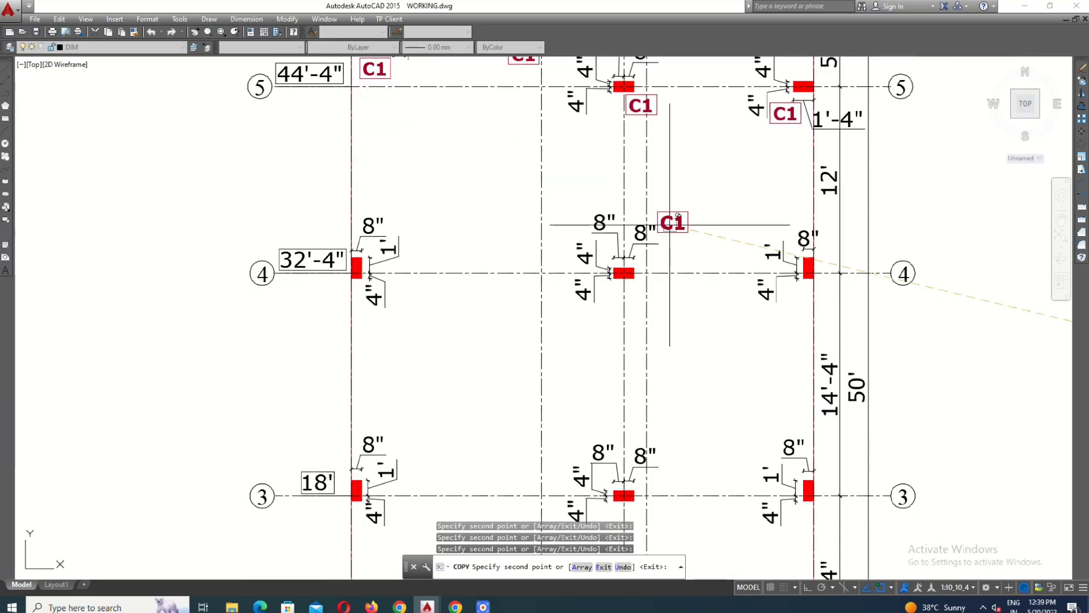
pyautogui.scroll(5, 651, 291)
pyautogui.click(607, 299)
# Step: Place copies of the C1 tag below the columns at grids A-4, A-3, C-3, E-3 and E-2
pyautogui.moveTo(626, 350); pyautogui.dragTo(662, 206, button='middle')
pyautogui.scroll(-5, 717, 278)
pyautogui.scroll(6, 430, 267)
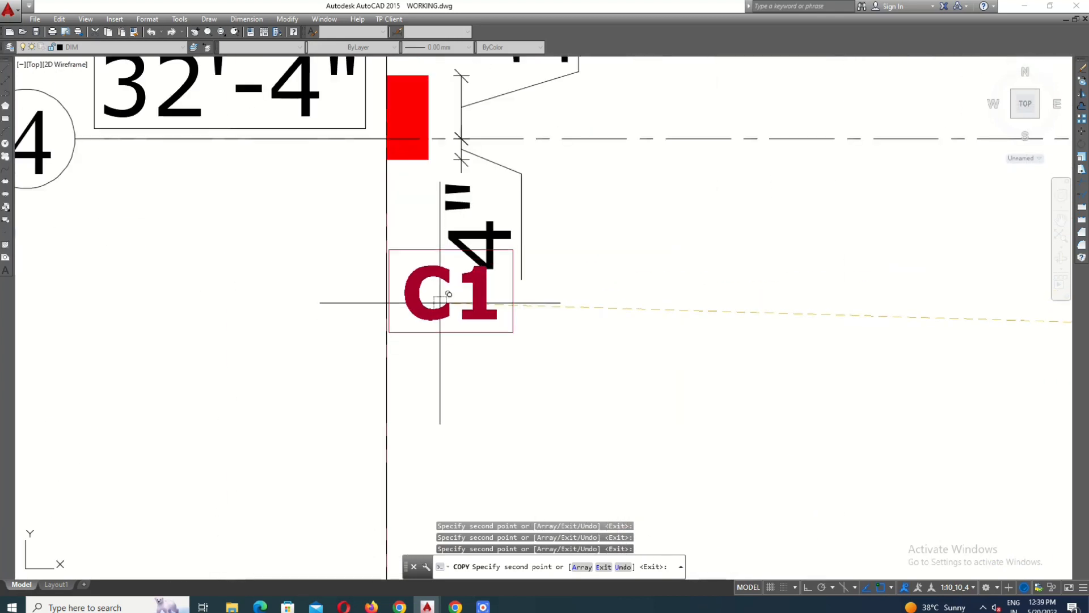
pyautogui.click(440, 329)
pyautogui.moveTo(454, 352); pyautogui.dragTo(507, 210, button='middle')
pyautogui.scroll(-6, 513, 220)
pyautogui.moveTo(503, 433); pyautogui.dragTo(472, 344, button='middle')
pyautogui.scroll(4, 473, 346)
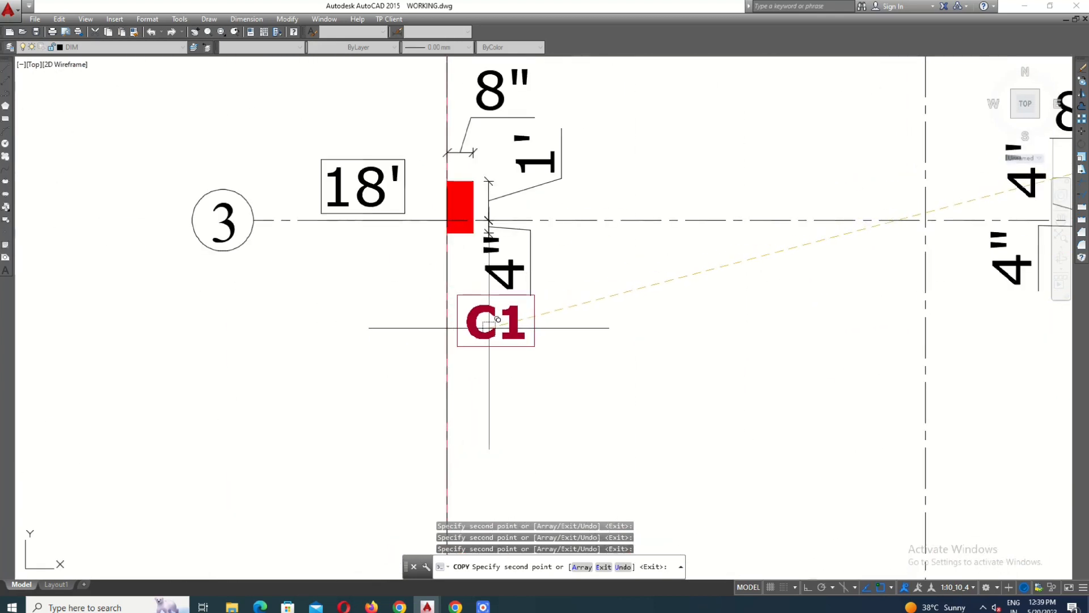
pyautogui.click(497, 320)
pyautogui.scroll(-5, 498, 319)
pyautogui.scroll(5, 697, 207)
pyautogui.scroll(-8, 698, 207)
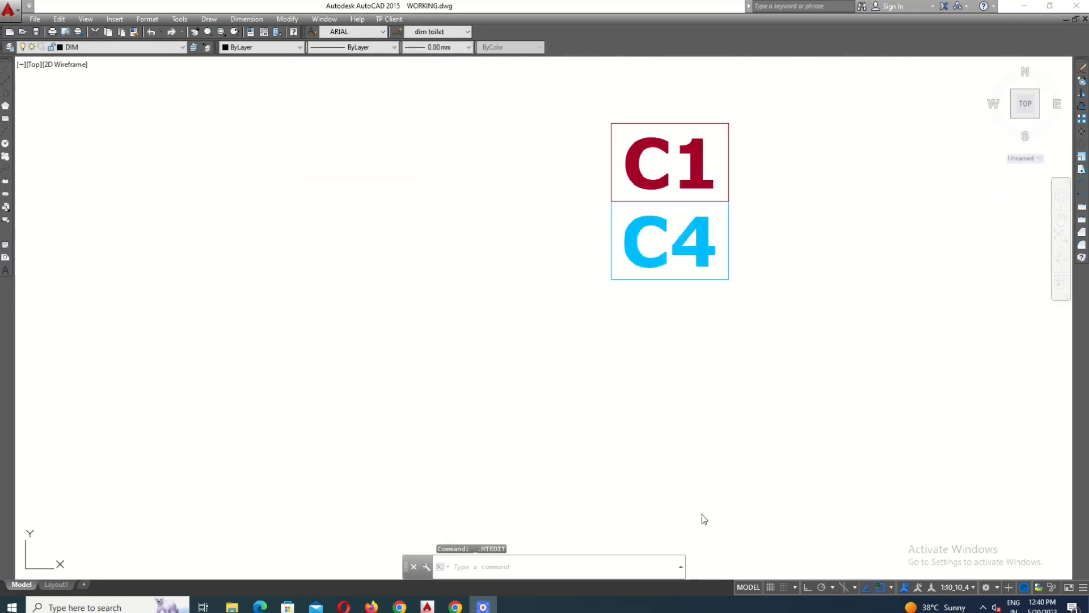
# Step: Change the C4 tag's text to C2 and copy the tag with its frame beside the column at grid A-1
pyautogui.doubleClick(690, 257)
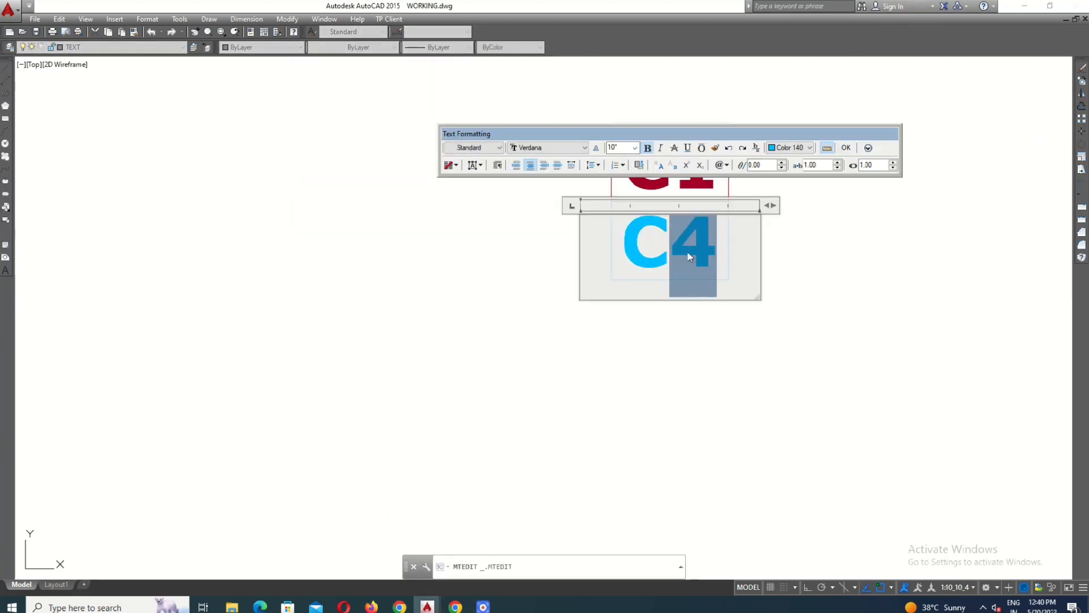
pyautogui.click(720, 364)
pyautogui.click(646, 256)
pyautogui.scroll(-5, 571, 341)
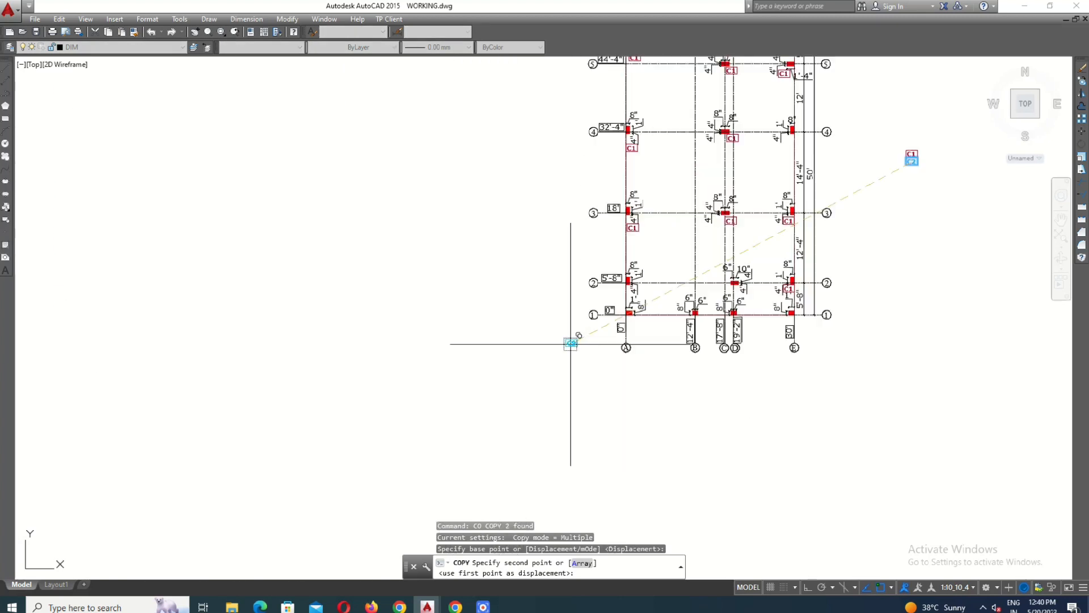
pyautogui.scroll(10, 628, 284)
pyautogui.moveTo(758, 344); pyautogui.dragTo(693, 316, button='middle')
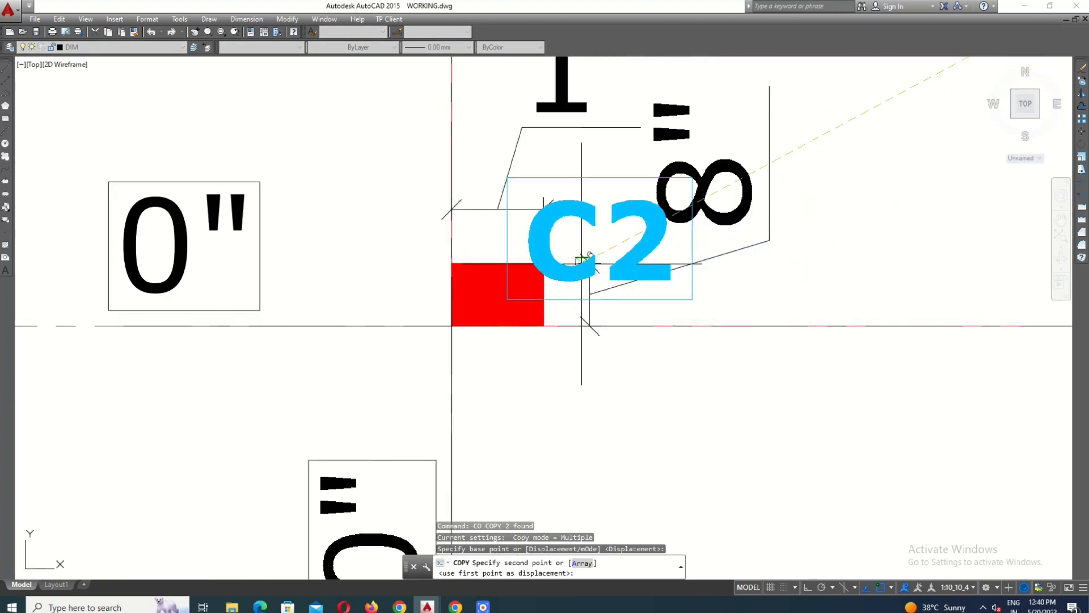
pyautogui.scroll(-2, 555, 258)
pyautogui.scroll(2, 605, 228)
pyautogui.click(607, 226)
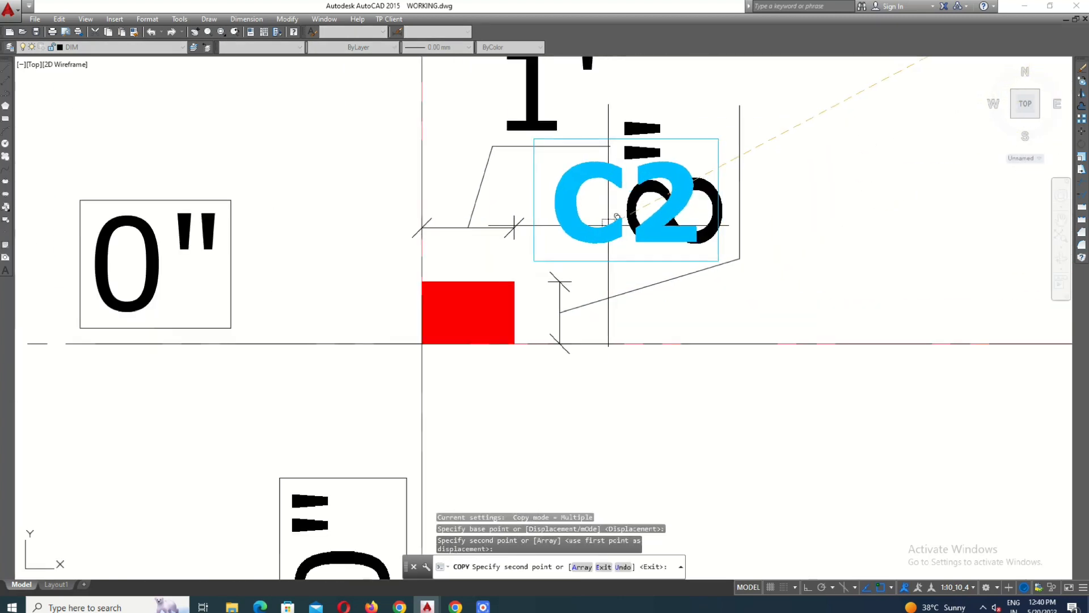
# Step: Place further copies of the C2 tag above the columns at grids B-1, D-1 and E-1
pyautogui.scroll(-4, 244, 298)
pyautogui.scroll(2, 640, 297)
pyautogui.click(744, 246)
pyautogui.scroll(-3, 744, 247)
pyautogui.scroll(3, 738, 266)
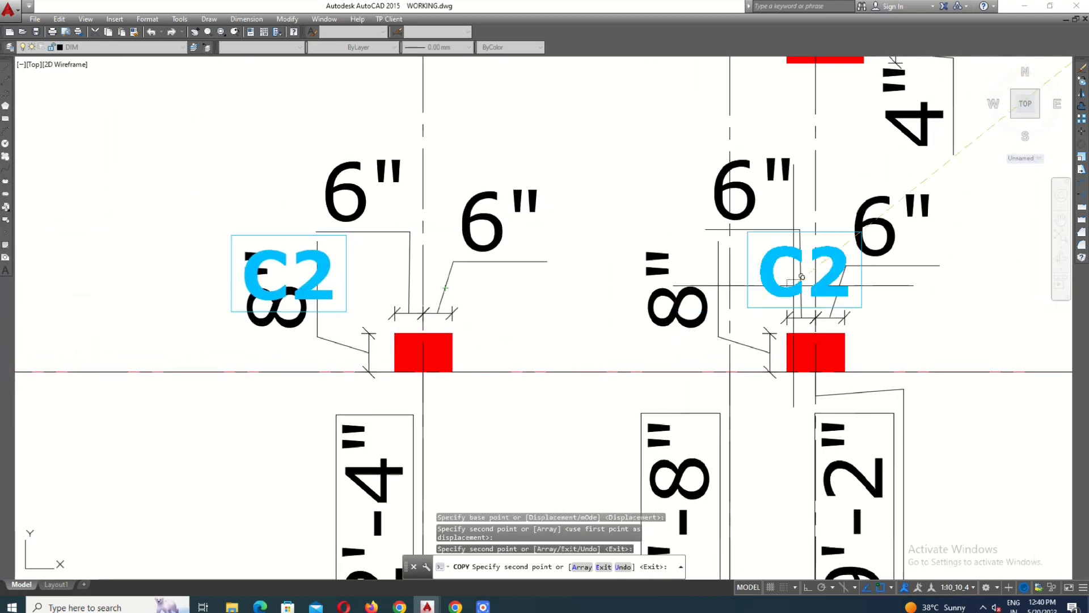
pyautogui.click(777, 265)
pyautogui.scroll(-3, 732, 318)
pyautogui.scroll(3, 834, 271)
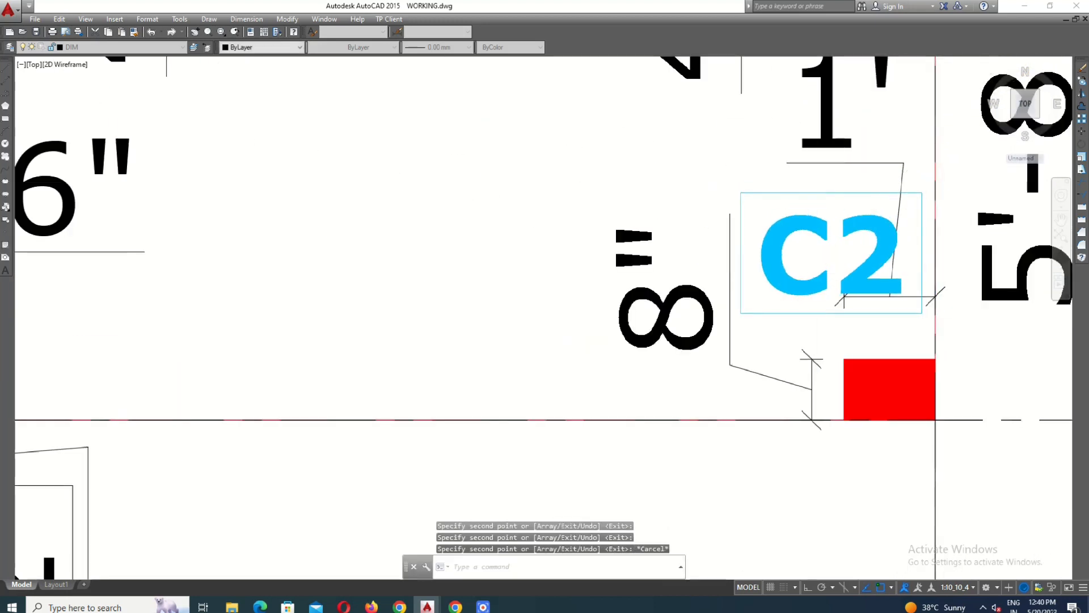
# Step: Move the vertical dimension's text at column E-1 farther left and lower, away from the C2 tag
pyautogui.moveTo(733, 362); pyautogui.dragTo(769, 294, button='middle')
pyautogui.click(684, 306)
pyautogui.moveTo(684, 306); pyautogui.dragTo(668, 356, button='middle')
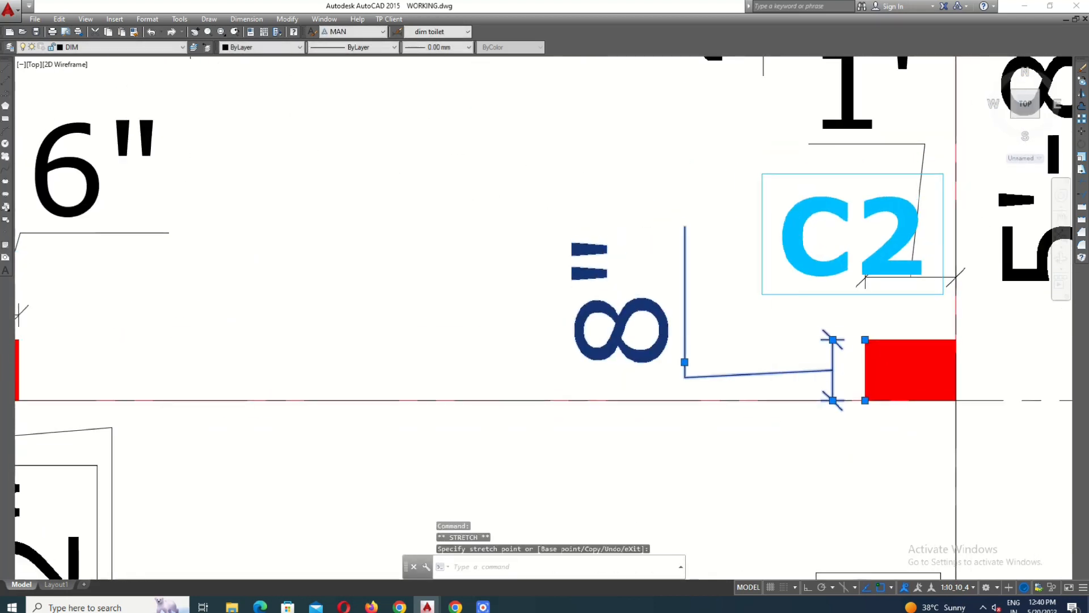
pyautogui.write('m')
pyautogui.click(785, 329)
pyautogui.press('Escape')
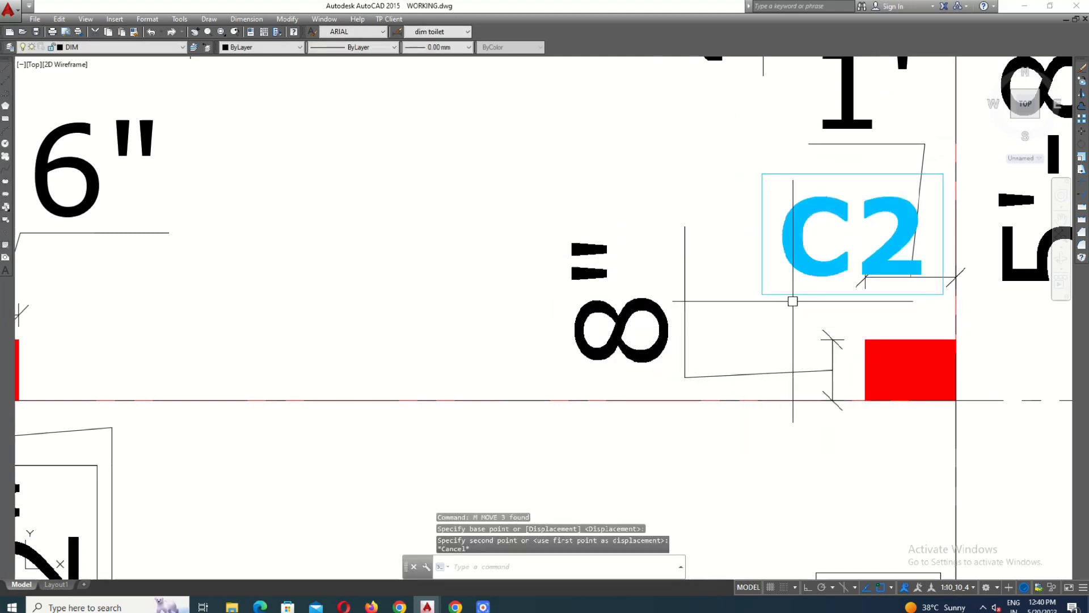
# Step: Move the C2 tag and its frame at column E-1 slightly to the left, toward the vertical dimension
pyautogui.click(794, 303)
pyautogui.click(782, 249)
pyautogui.write('m')
pyautogui.click(779, 309)
pyautogui.click(733, 304)
# Step: Move the vertical dimension's text at column B-1 down beside its dimension line, below the C2 tag
pyautogui.scroll(-4, 738, 283)
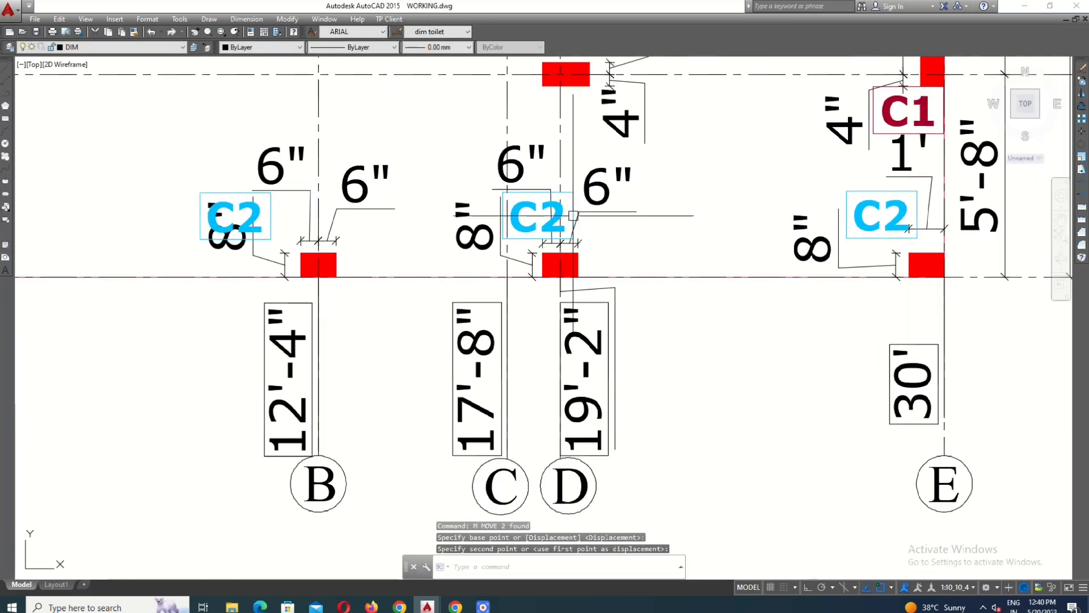
pyautogui.scroll(3, 700, 215)
pyautogui.moveTo(170, 280); pyautogui.dragTo(348, 245, button='middle')
pyautogui.click(347, 246)
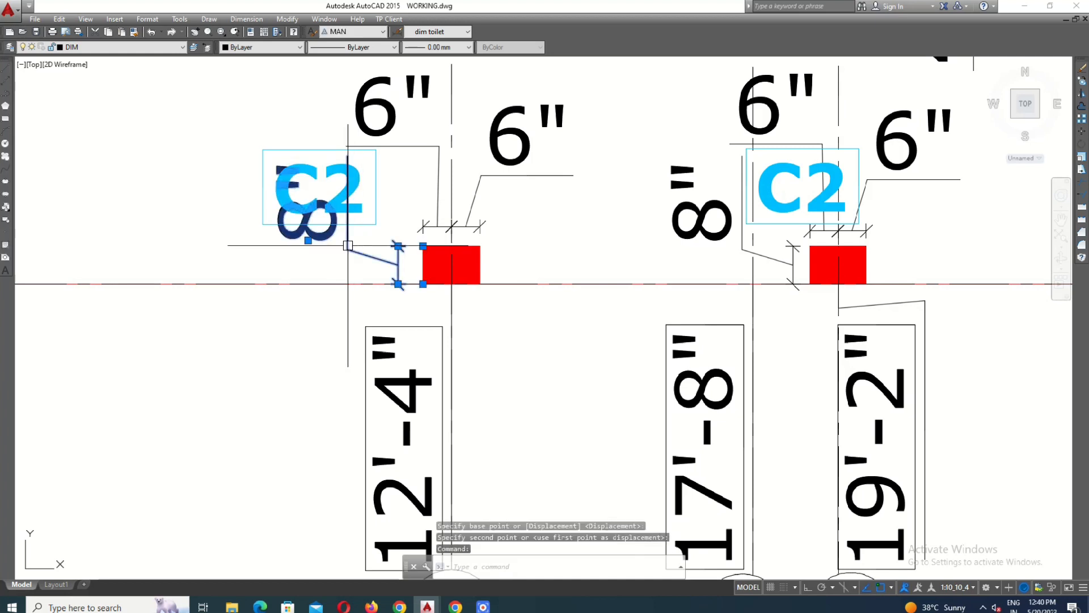
pyautogui.click(308, 240)
pyautogui.click(397, 254)
pyautogui.press('Escape')
# Step: Lower the vertical dimension's text at column A-1 so it sits beside its dimension line, just above grid line 1
pyautogui.click(500, 223)
pyautogui.moveTo(381, 196); pyautogui.dragTo(645, 215, button='middle')
pyautogui.scroll(-4, 500, 223)
pyautogui.press('Escape')
pyautogui.scroll(2, 423, 215)
pyautogui.click(452, 215)
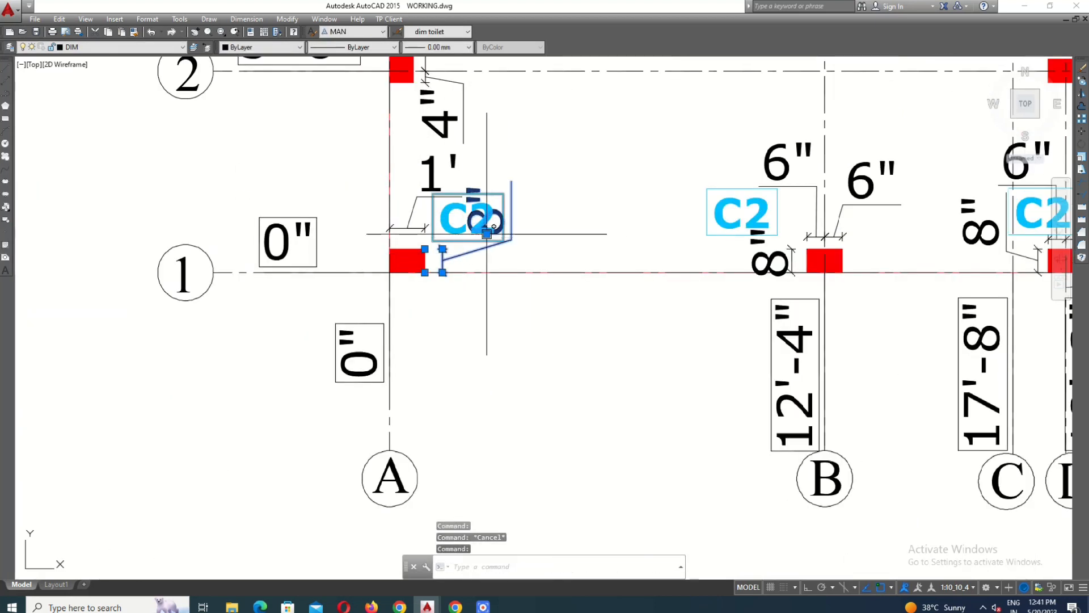
pyautogui.click(486, 234)
pyautogui.scroll(2, 454, 267)
pyautogui.click(470, 252)
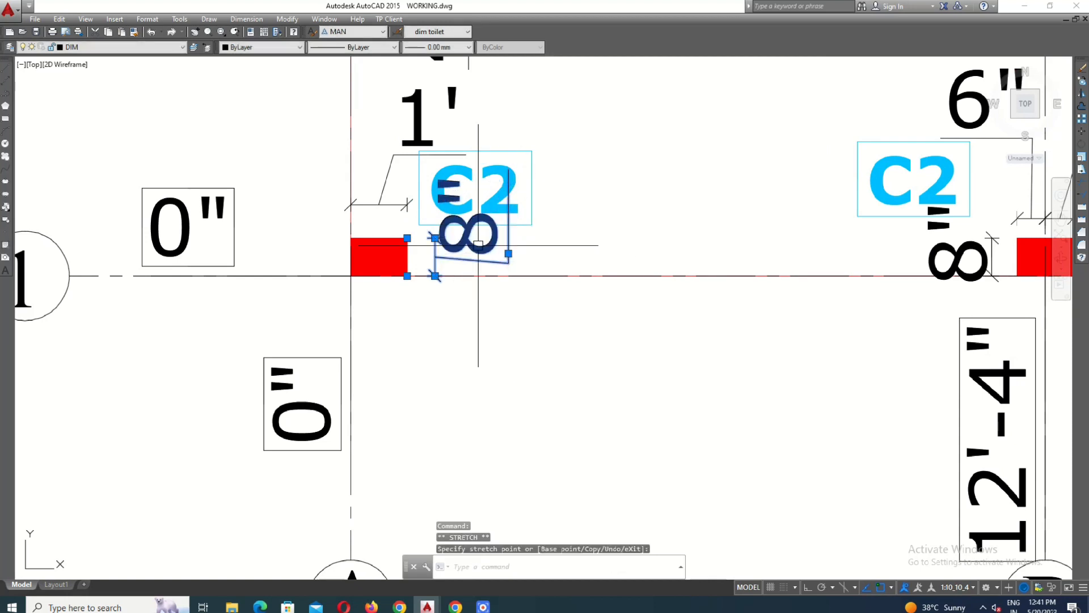
pyautogui.scroll(2, 487, 244)
pyautogui.scroll(-2, 502, 259)
pyautogui.press('Escape')
# Step: Move the C2 tag and its frame at column A-1 up and to the right, clear of the vertical dimension's text
pyautogui.click(554, 165)
pyautogui.click(526, 184)
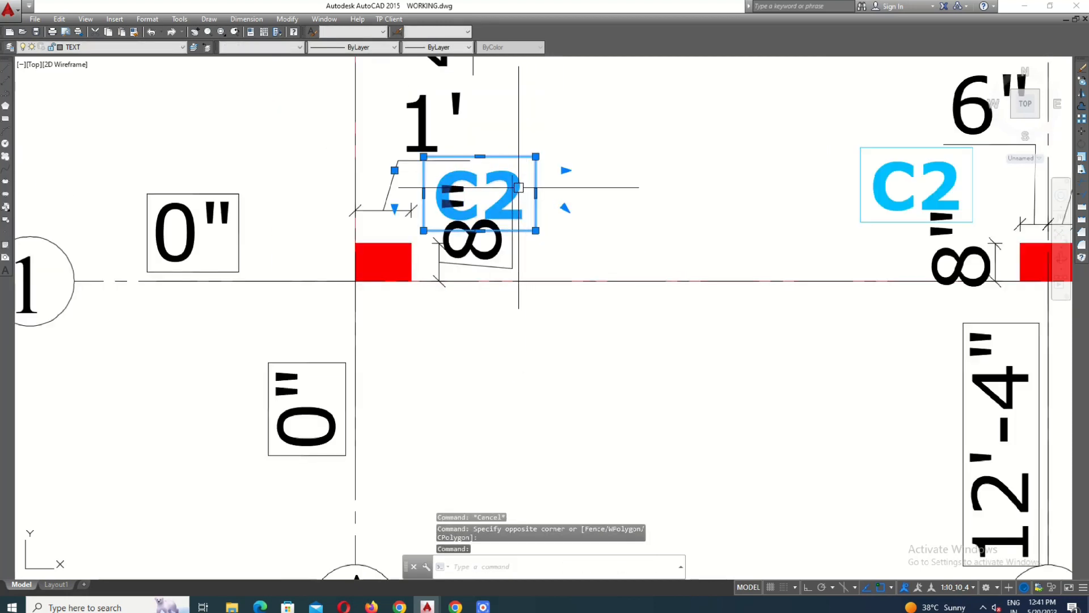
pyautogui.press('Return')
pyautogui.click(586, 242)
pyautogui.click(649, 199)
pyautogui.press('Escape')
# Step: Change the colour of the words "Center Line" in the title above the plan to Red
pyautogui.scroll(-3, 500, 261)
pyautogui.moveTo(513, 271); pyautogui.dragTo(474, 297, button='middle')
pyautogui.scroll(-3, 453, 306)
pyautogui.moveTo(508, 90); pyautogui.dragTo(503, 309, button='middle')
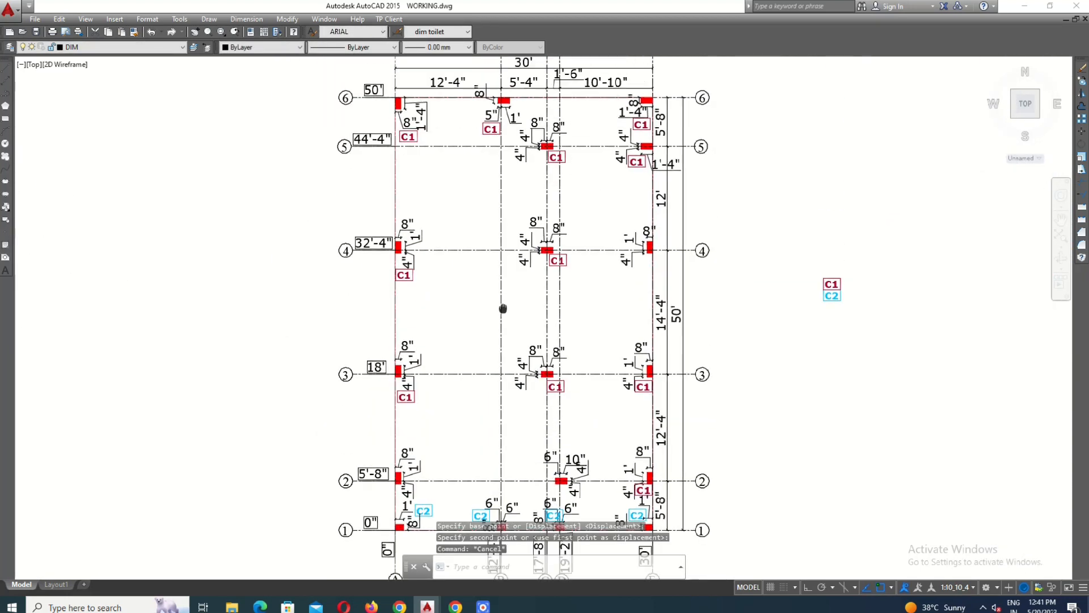
pyautogui.scroll(-4, 612, 329)
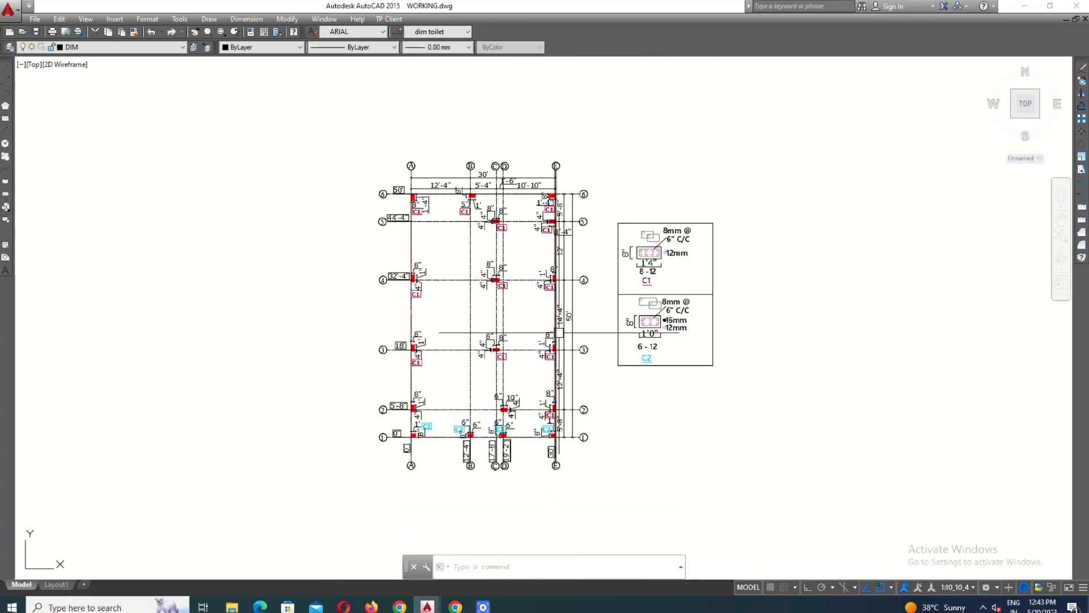
pyautogui.scroll(2, 629, 356)
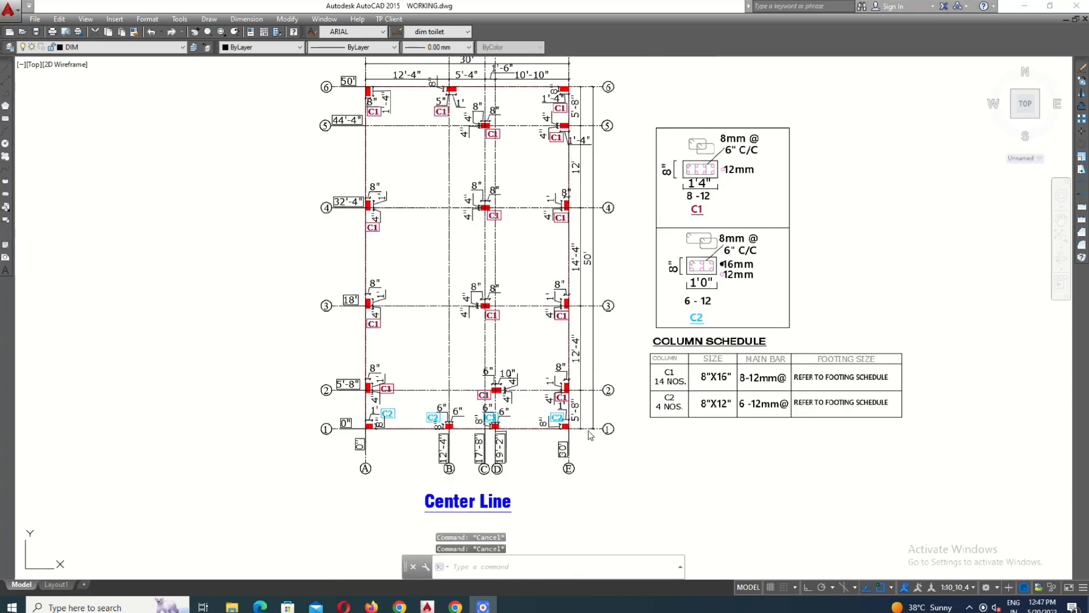
pyautogui.scroll(-2, 568, 238)
pyautogui.scroll(3, 567, 142)
pyautogui.moveTo(499, 164); pyautogui.dragTo(489, 233, button='middle')
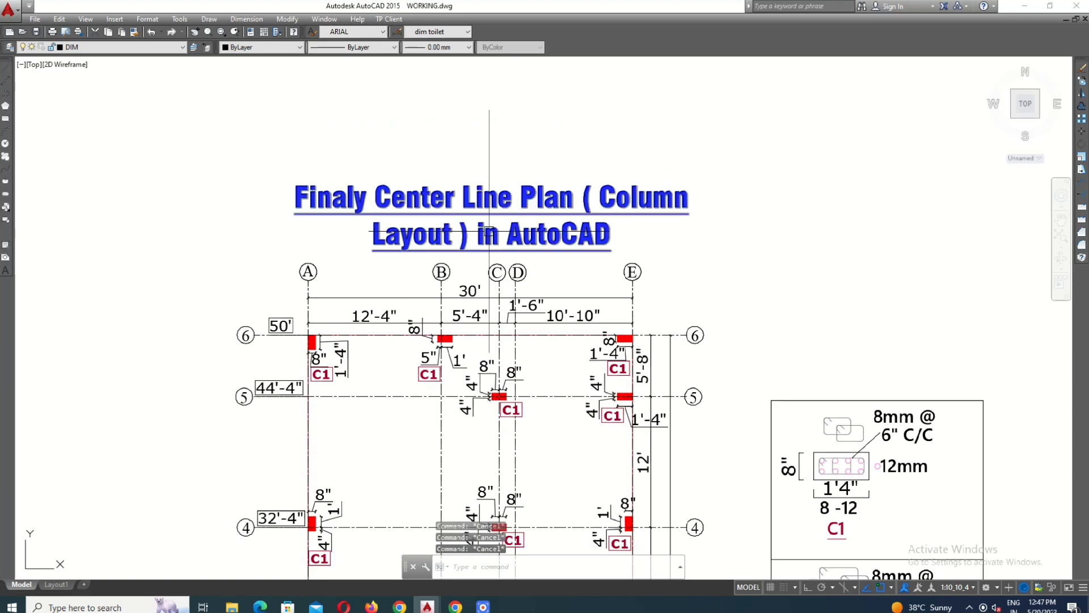
pyautogui.doubleClick(395, 220)
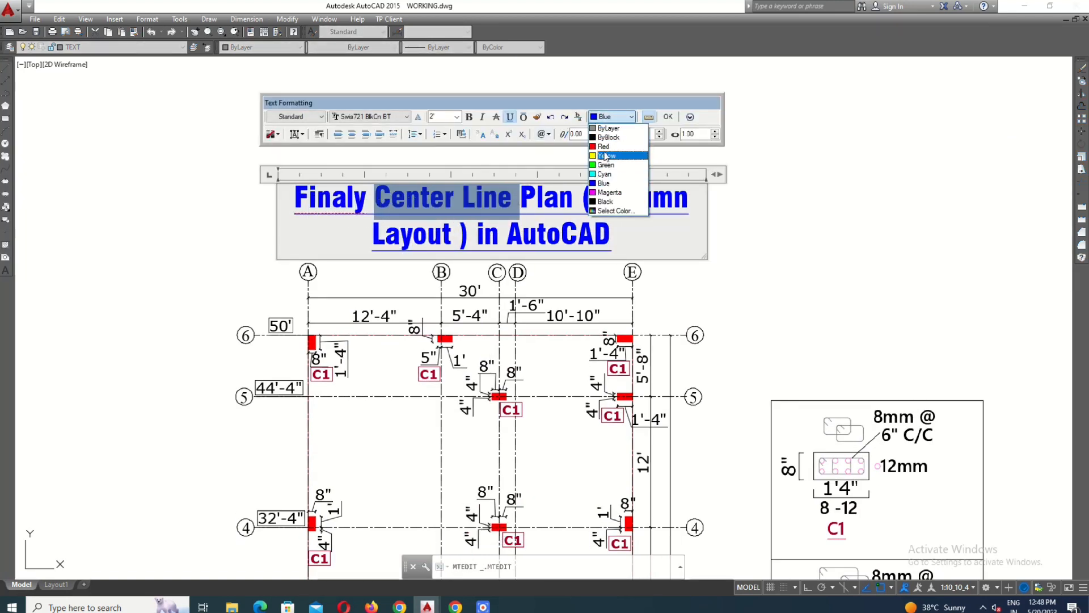
pyautogui.click(706, 274)
# Step: Examine the finished column layout from top to bottom, along with the C1 and C2 section details and the column schedule
pyautogui.moveTo(706, 274)
pyautogui.mouseDown(button='middle')
pyautogui.moveTo(689, 256)
pyautogui.moveTo(688, 139)
pyautogui.mouseUp(button='middle')
pyautogui.moveTo(703, 430); pyautogui.dragTo(702, 373, button='middle')
pyautogui.moveTo(668, 454); pyautogui.dragTo(666, 401, button='middle')
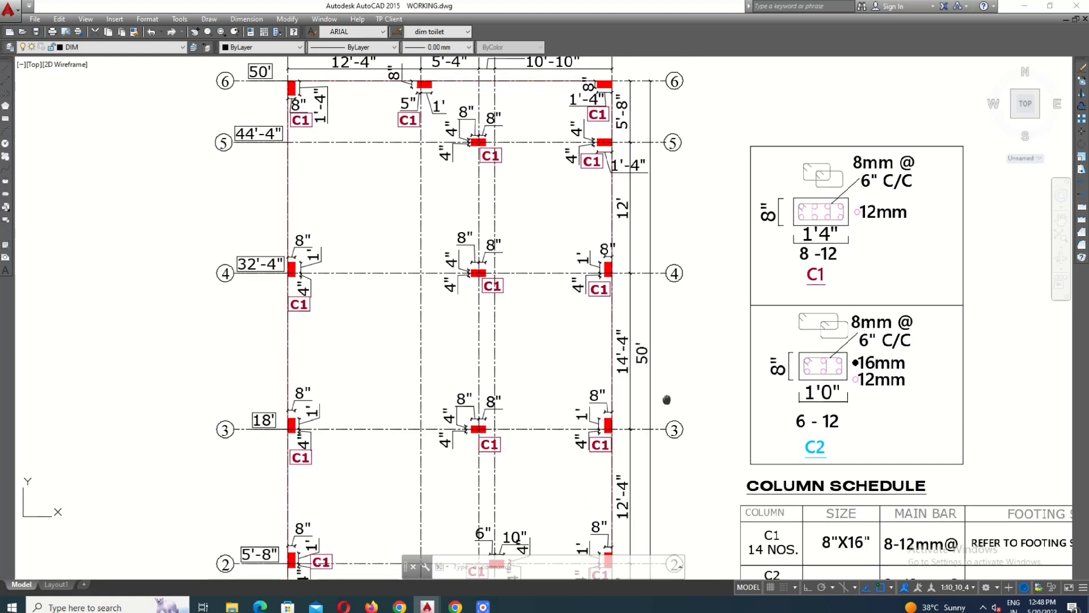
pyautogui.moveTo(628, 483); pyautogui.dragTo(618, 320, button='middle')
pyautogui.moveTo(917, 375); pyautogui.dragTo(623, 413, button='middle')
pyautogui.moveTo(692, 329); pyautogui.dragTo(691, 359, button='middle')
pyautogui.scroll(-5, 737, 446)
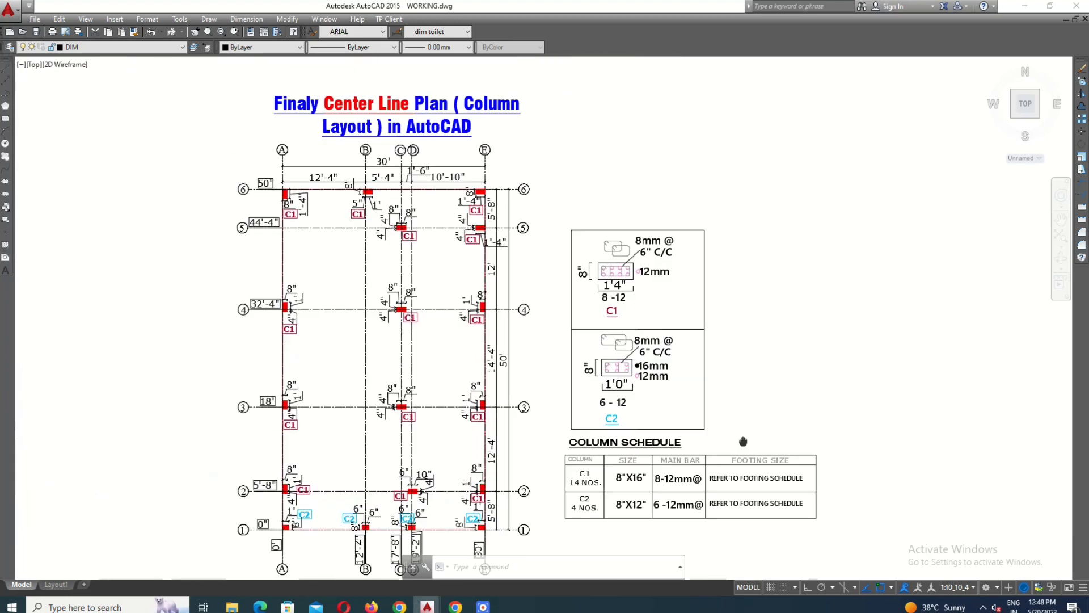